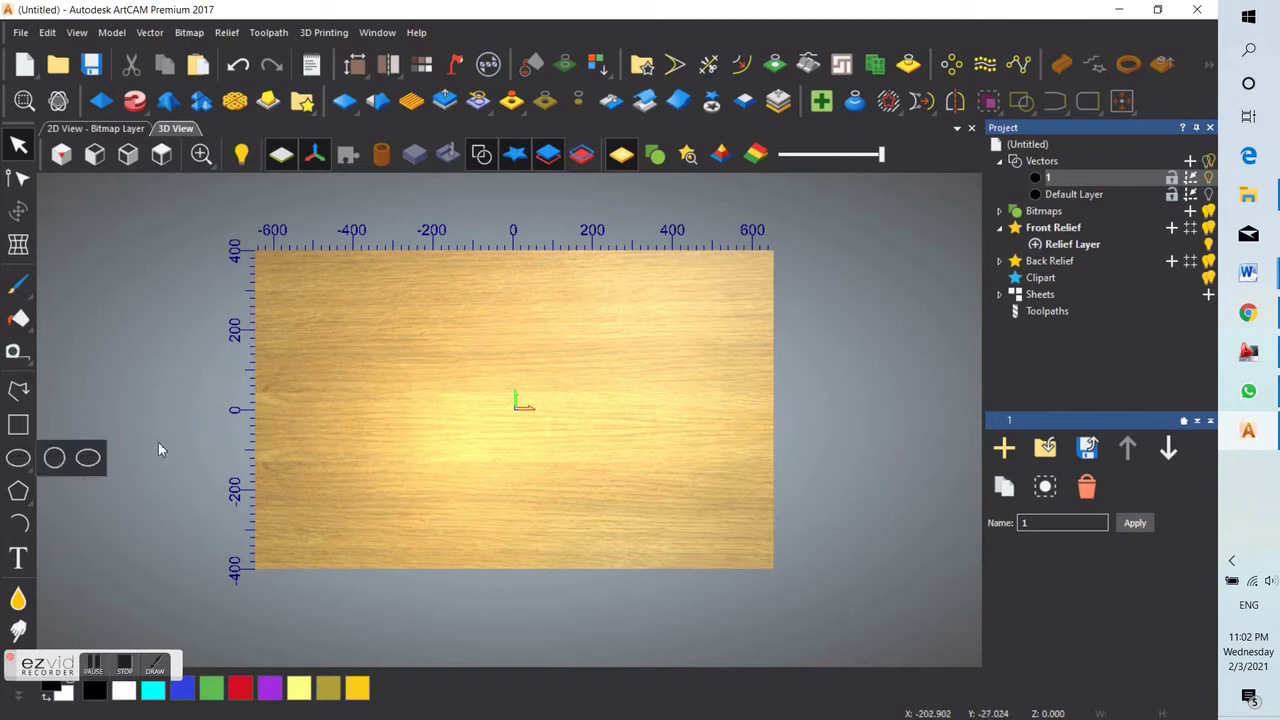
# - Create an ellipse 1000 mm wide and 600 mm high centred on the origin
pyautogui.click(88, 457)
pyautogui.click(1054, 270)
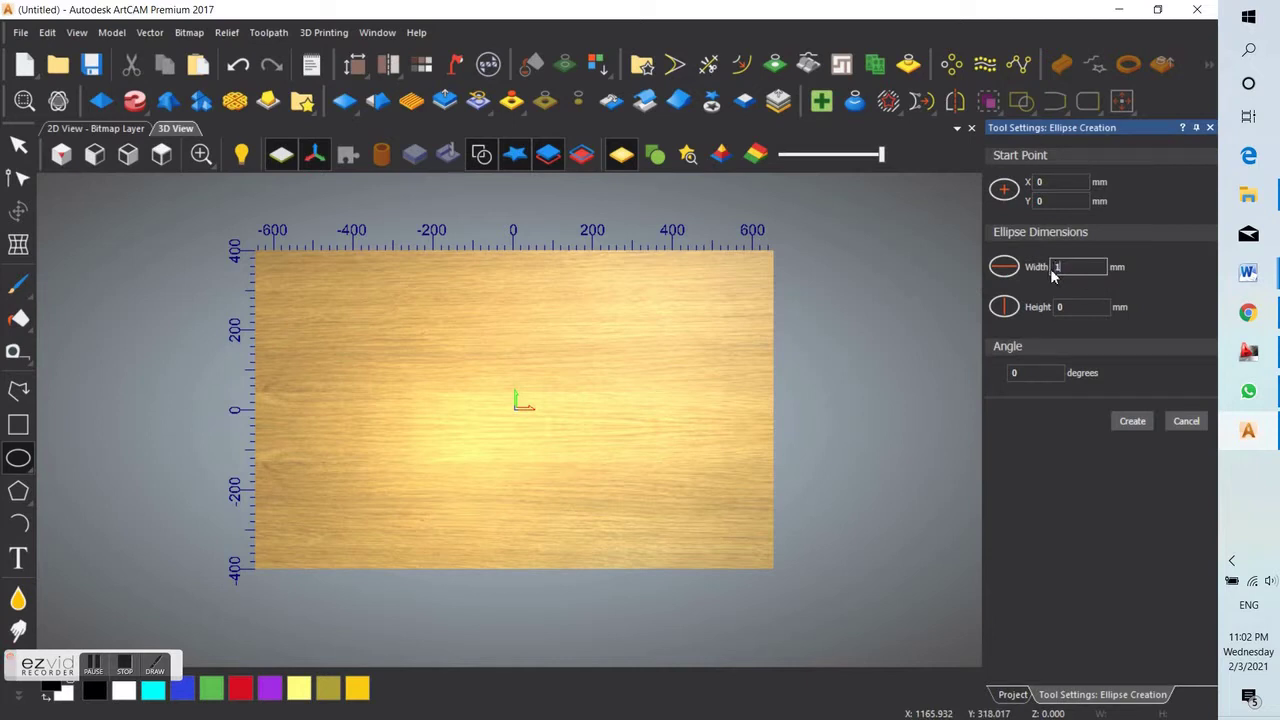
pyautogui.write('1000')
pyautogui.press('Return')
pyautogui.click(1066, 307)
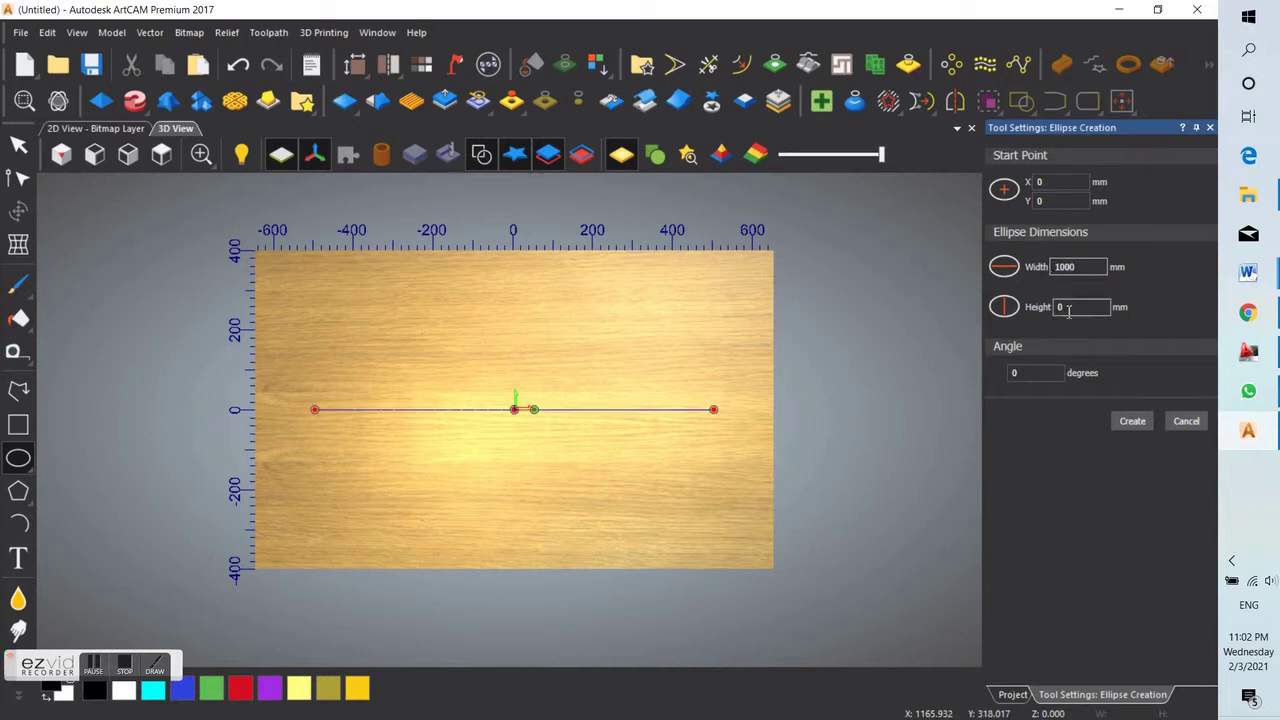
pyautogui.press('Return')
pyautogui.click(1133, 421)
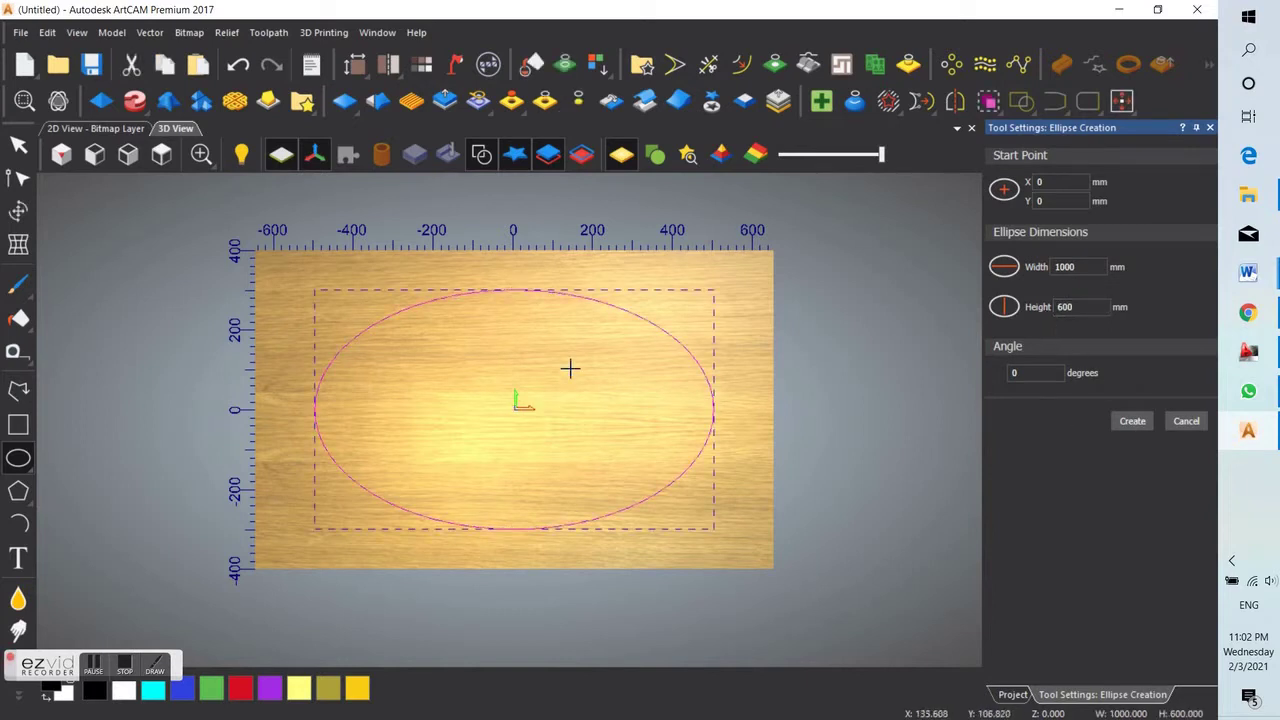
# - Offset the large ellipse outwards twice by 50 mm with sharp corners, keeping the original vectors
pyautogui.click(741, 64)
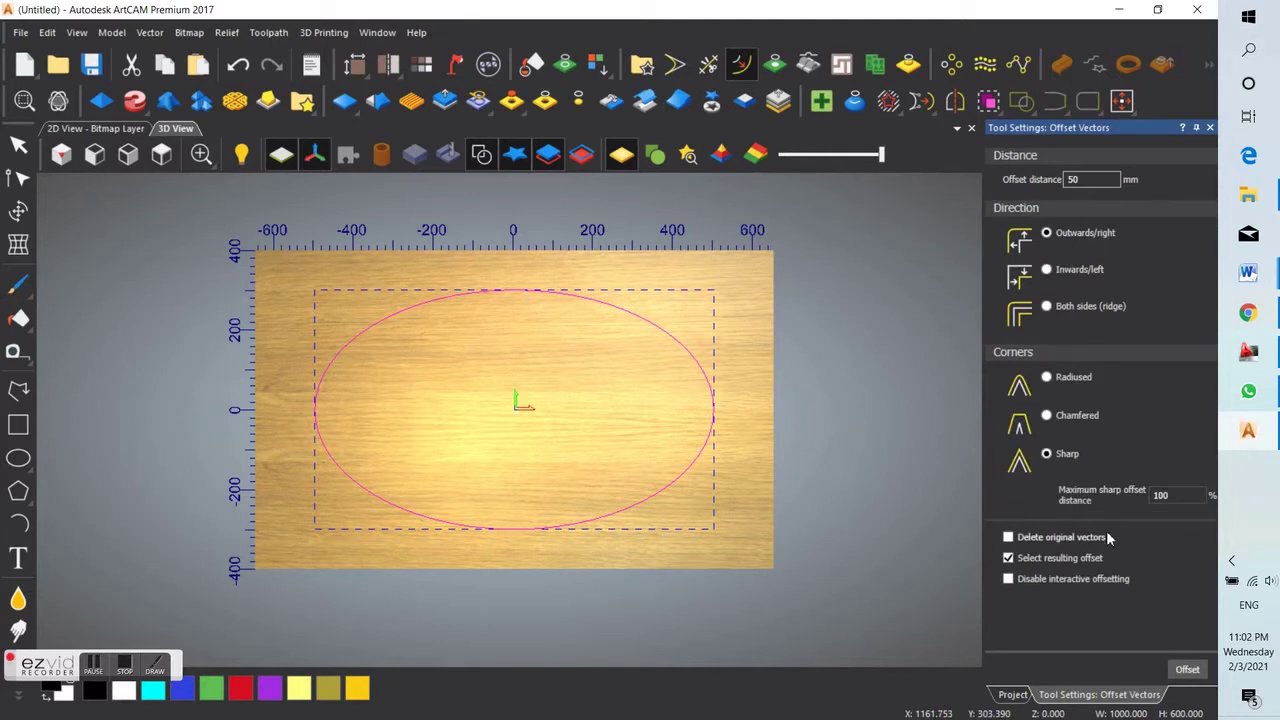
pyautogui.click(1188, 670)
pyautogui.click(587, 456)
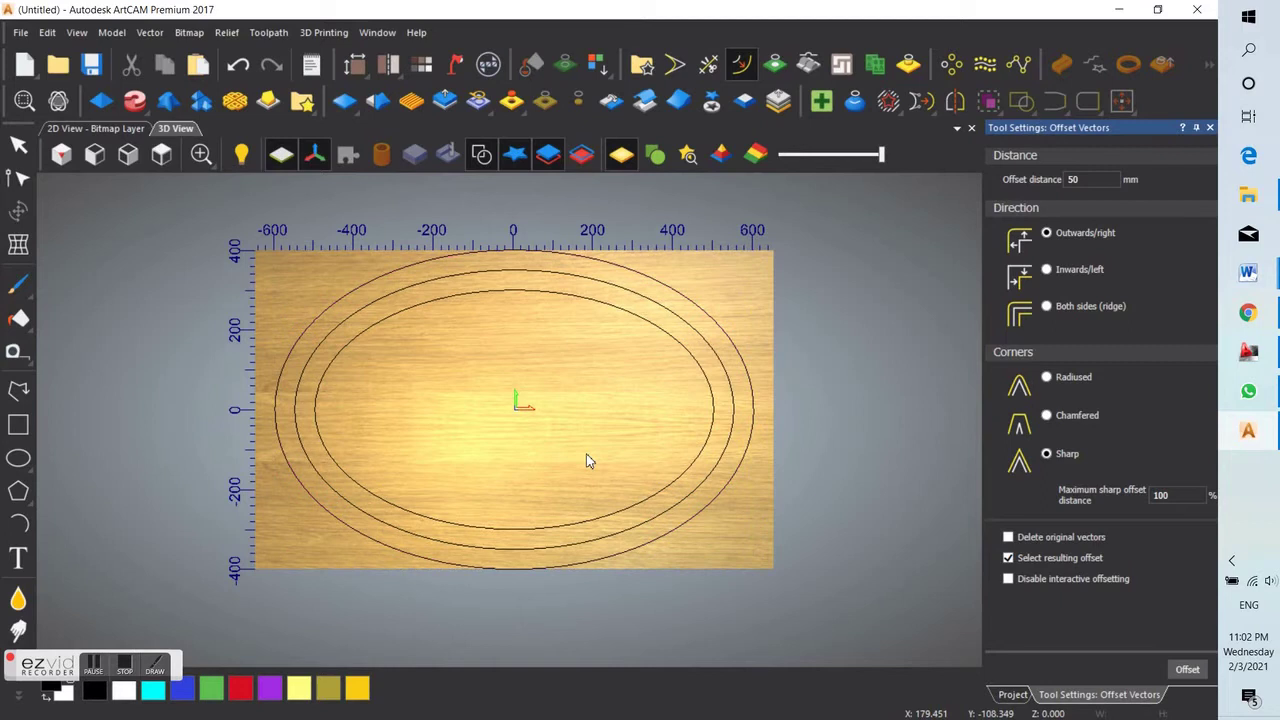
pyautogui.scroll(-2, 382, 421)
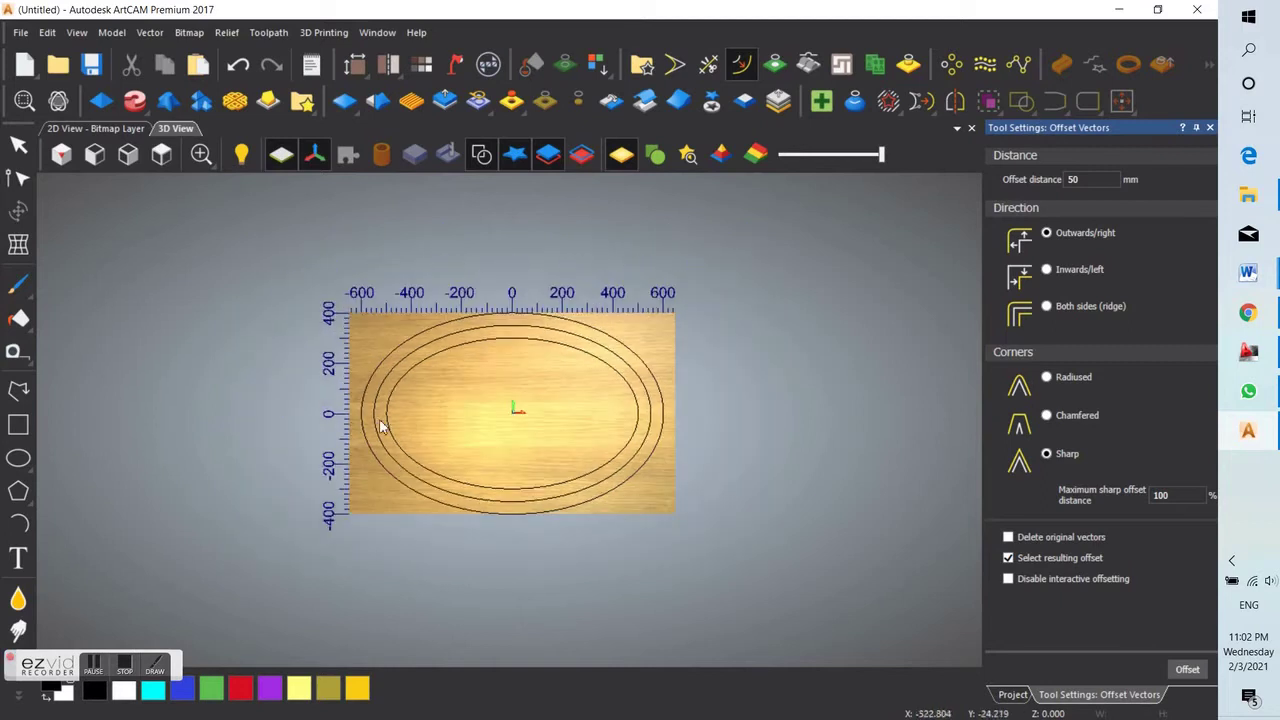
# - Create a small ellipse 100 mm wide and 40 mm high centred on the origin
pyautogui.click(18, 457)
pyautogui.scroll(4, 532, 392)
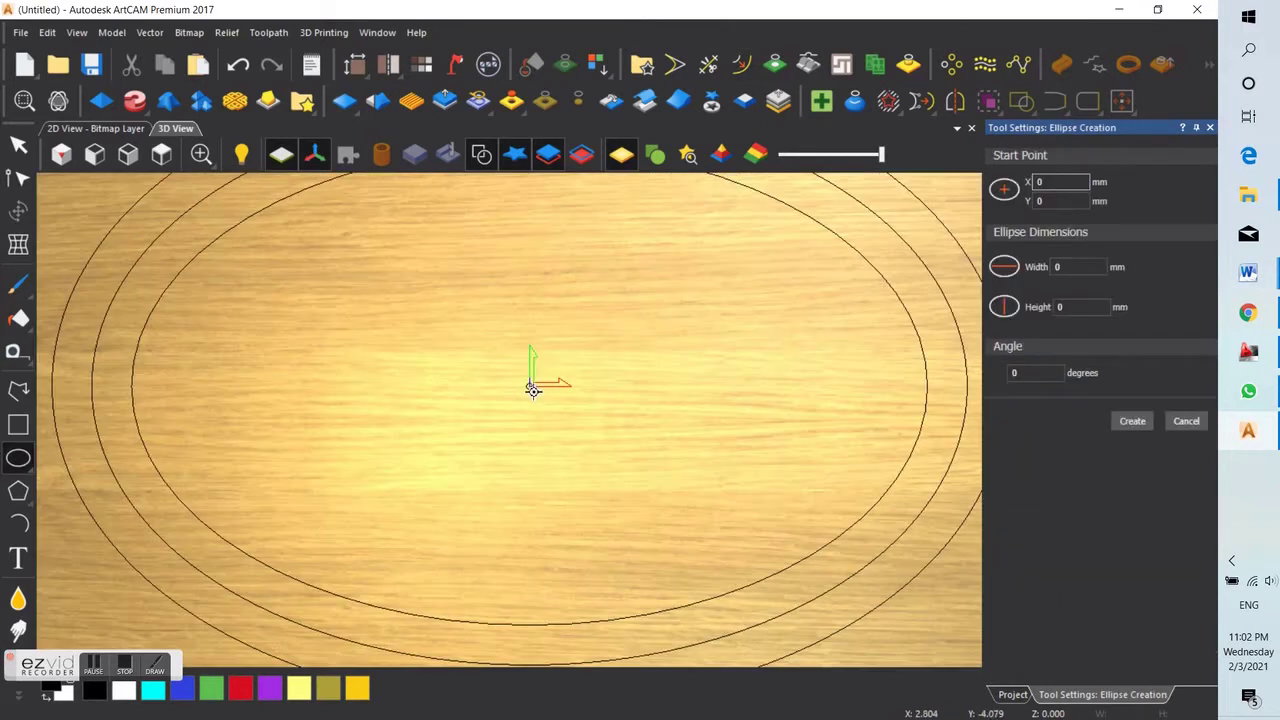
pyautogui.click(1090, 267)
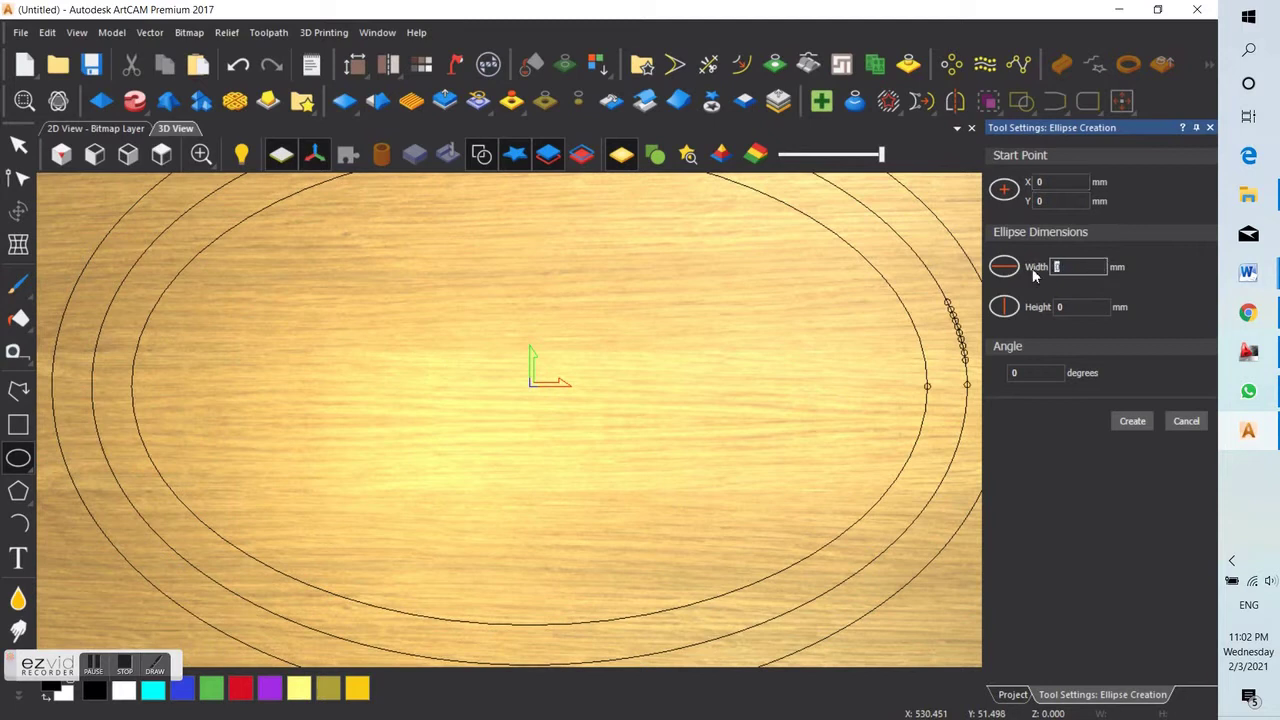
pyautogui.write('100')
pyautogui.press('Tab')
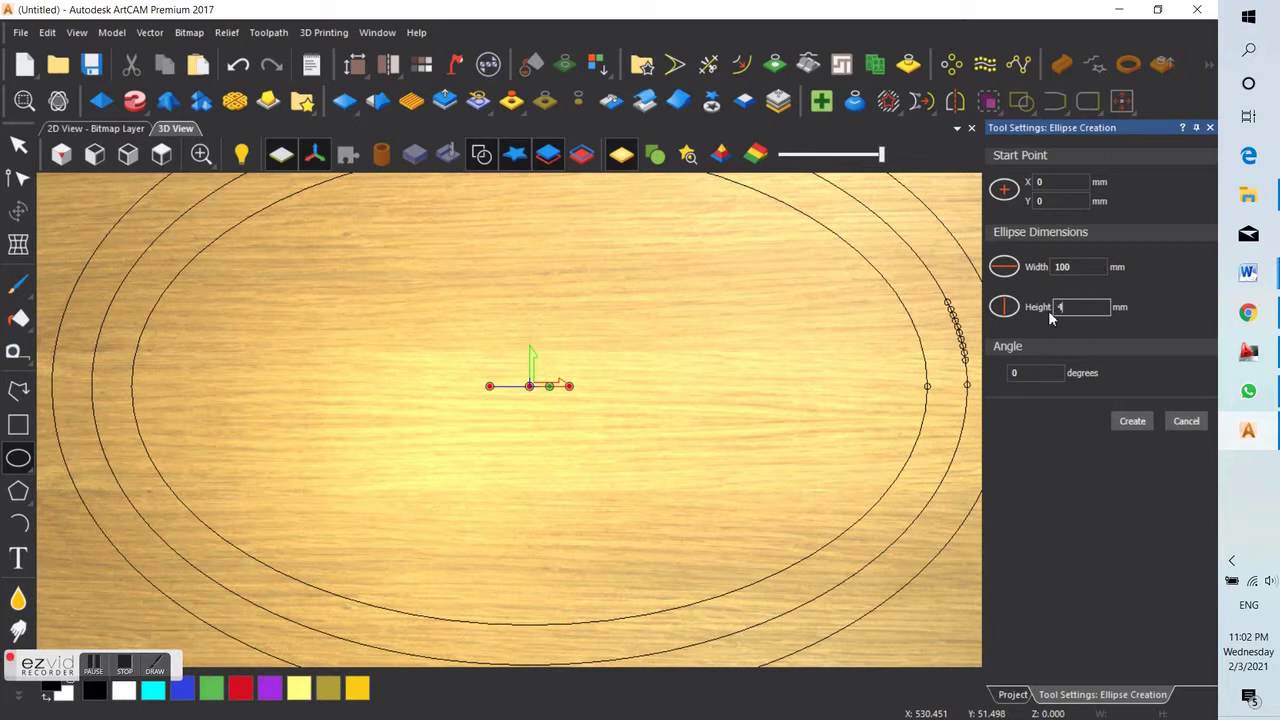
pyautogui.click(1135, 420)
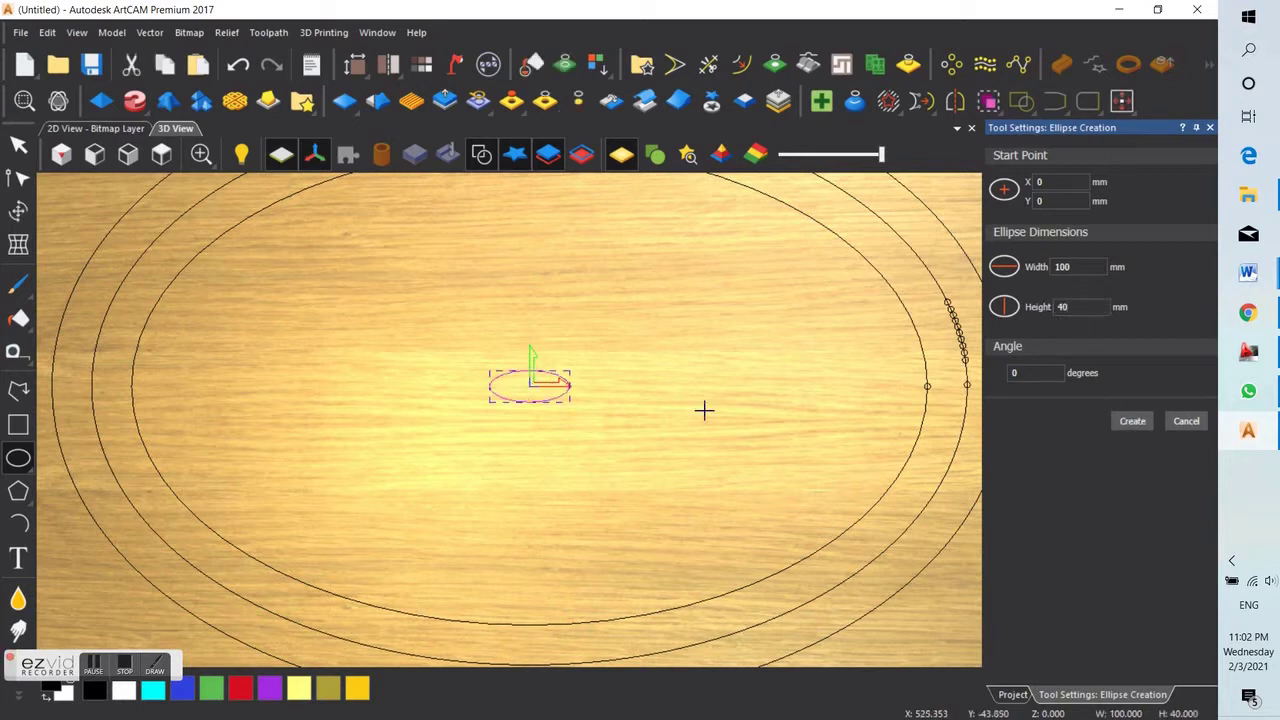
# - Draw a horizontal line about 176 mm long from the small ellipse's left end through its centre and past its right end
pyautogui.click(18, 390)
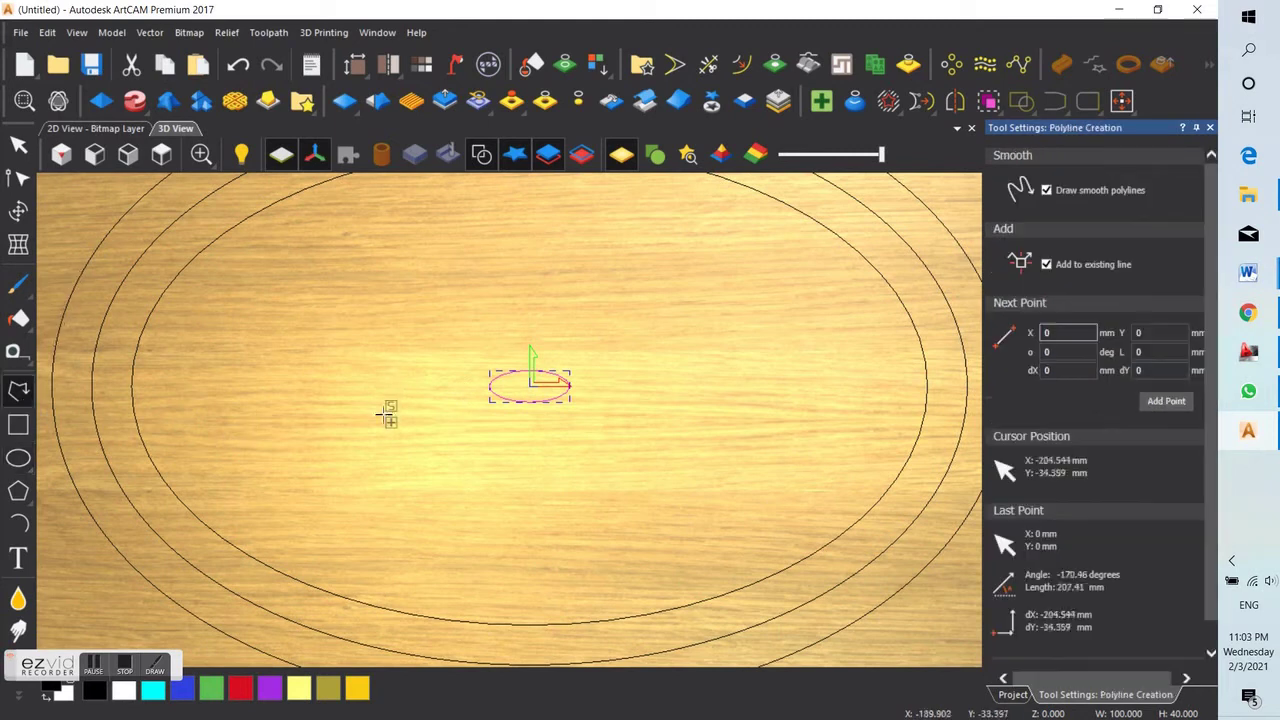
pyautogui.scroll(3, 448, 404)
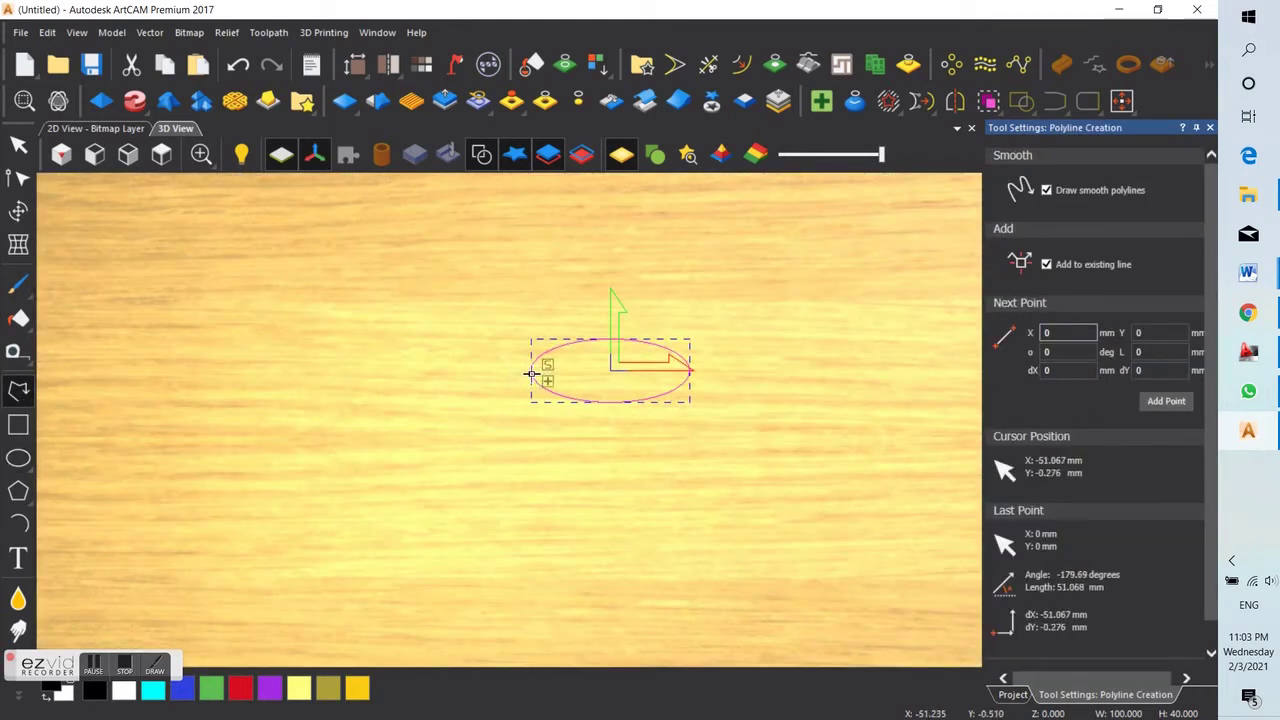
pyautogui.click(532, 372)
pyautogui.click(811, 371)
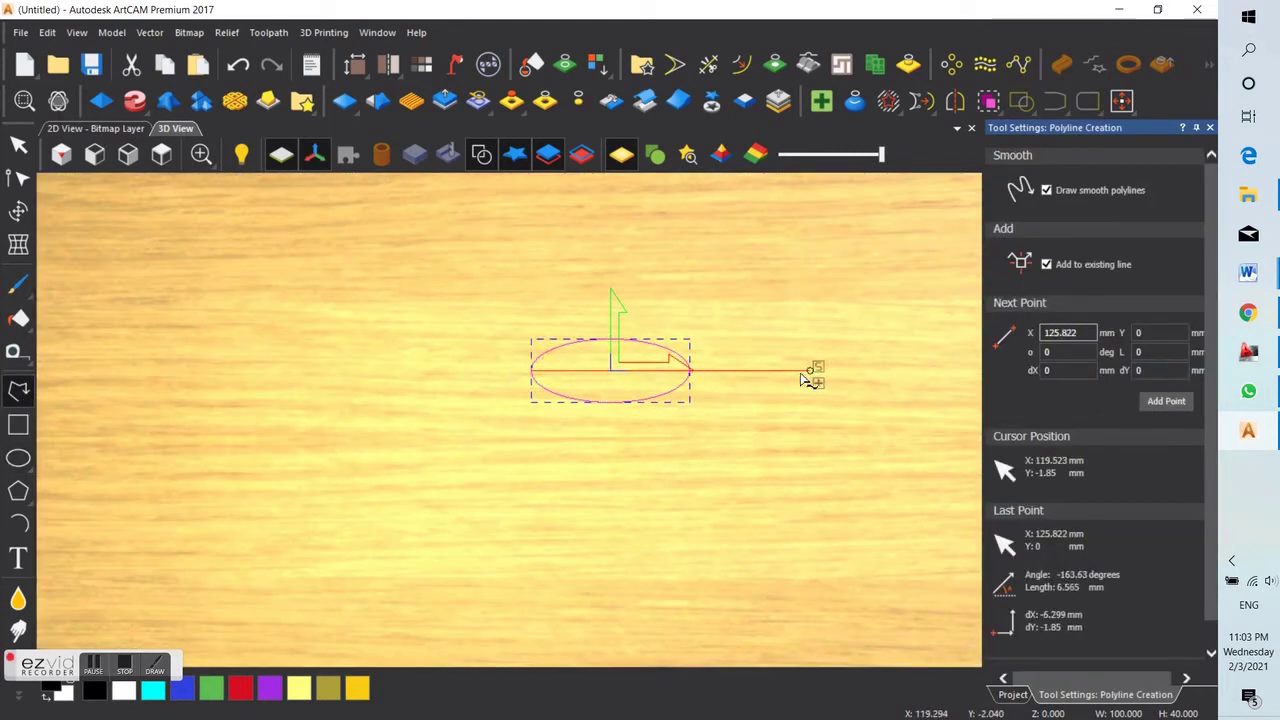
pyautogui.rightClick(799, 375)
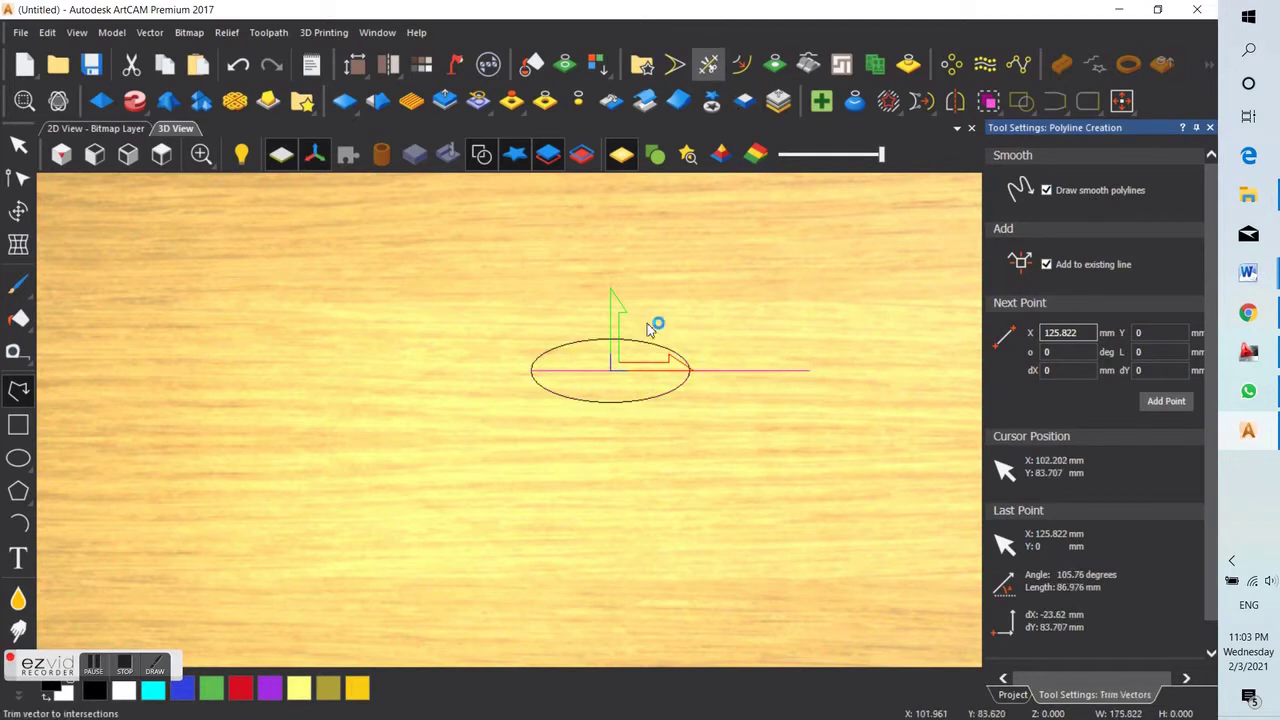
# - Trim away the small ellipse's lower half and the horizontal line, leaving only the upper arc
pyautogui.click(624, 401)
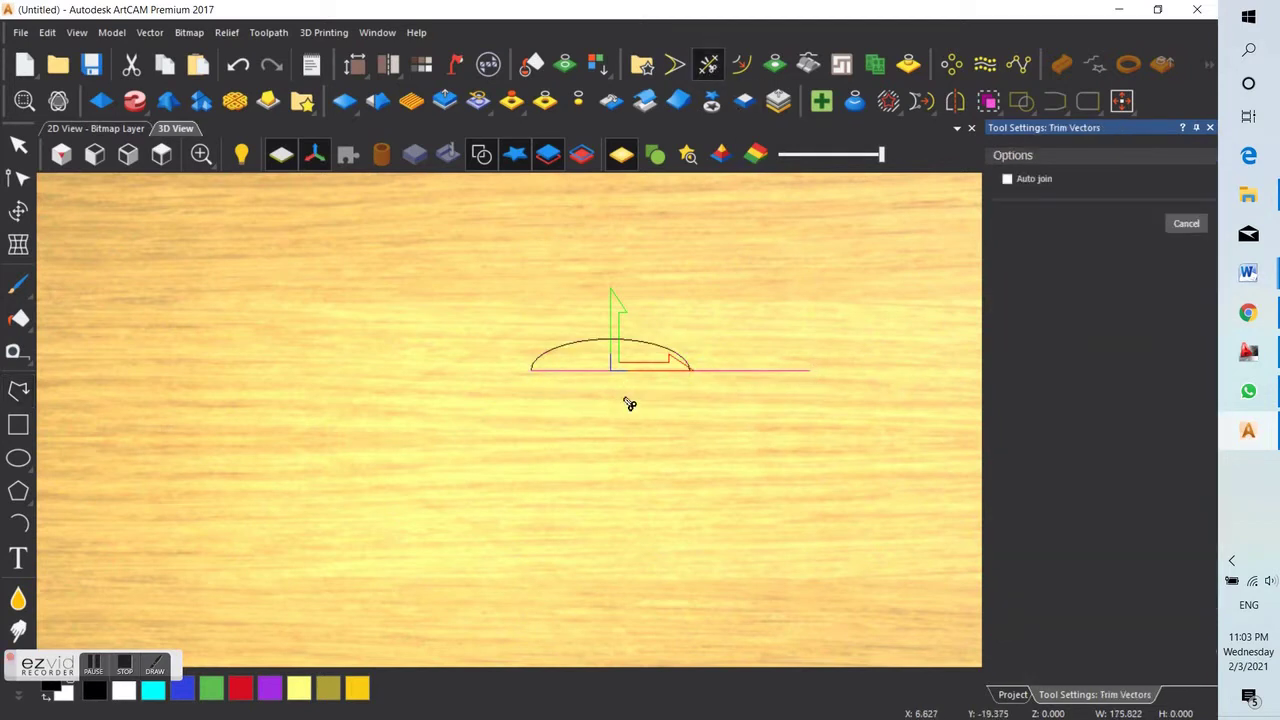
pyautogui.click(742, 374)
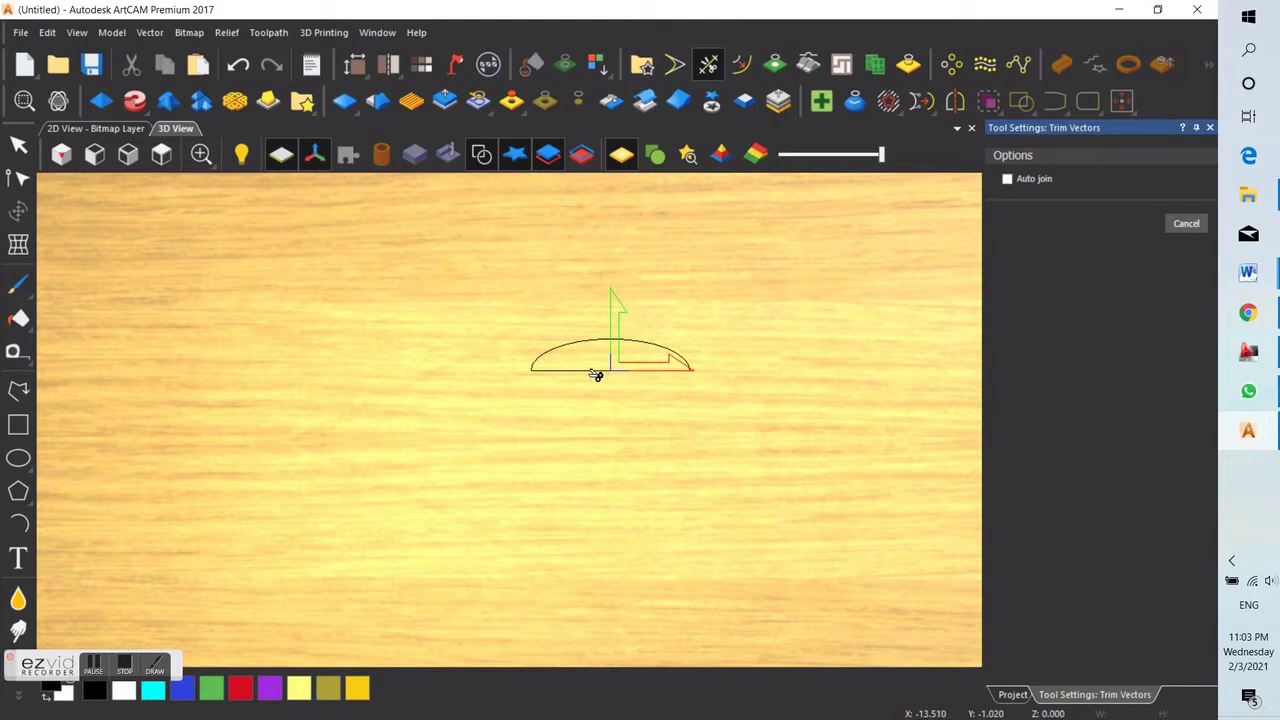
pyautogui.scroll(-5, 612, 376)
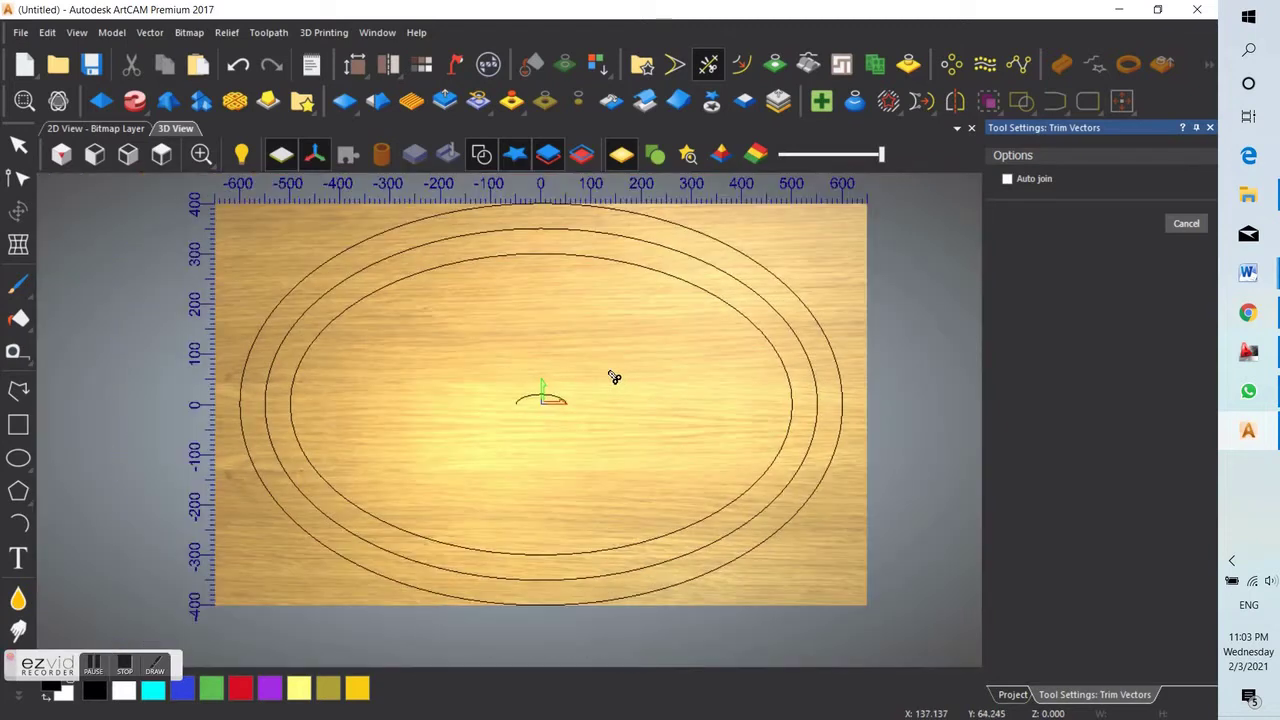
pyautogui.press('Escape')
pyautogui.scroll(-2, 610, 373)
pyautogui.scroll(2, 592, 313)
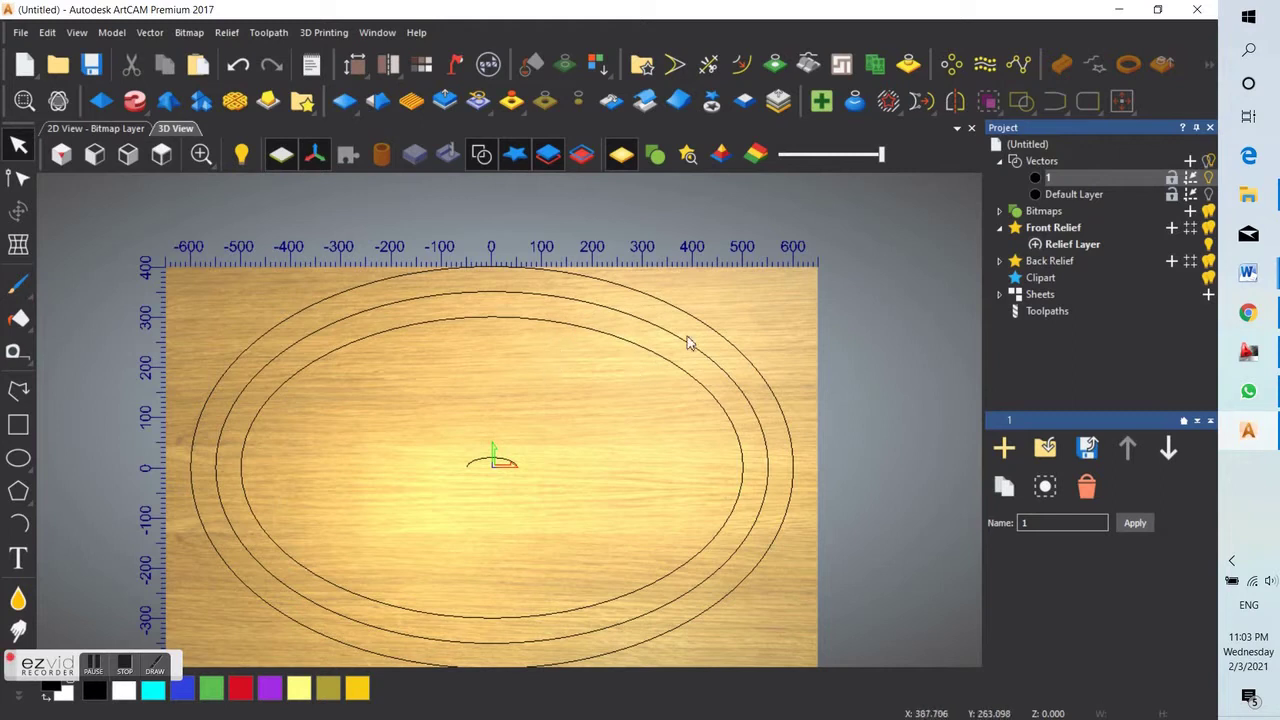
# - Add a new vector layer named 3
pyautogui.click(1190, 162)
pyautogui.write('3')
pyautogui.press('Return')
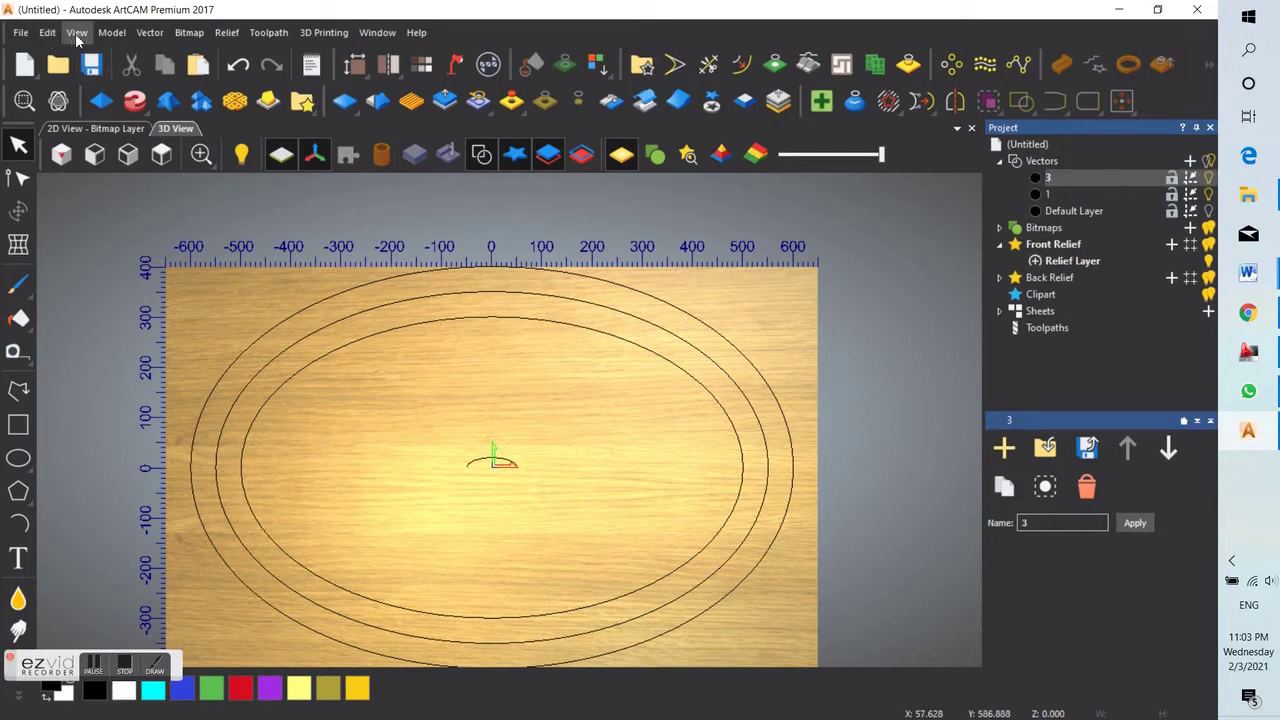
# - Import the vector file ali boder.dxf into the current layer
pyautogui.click(148, 32)
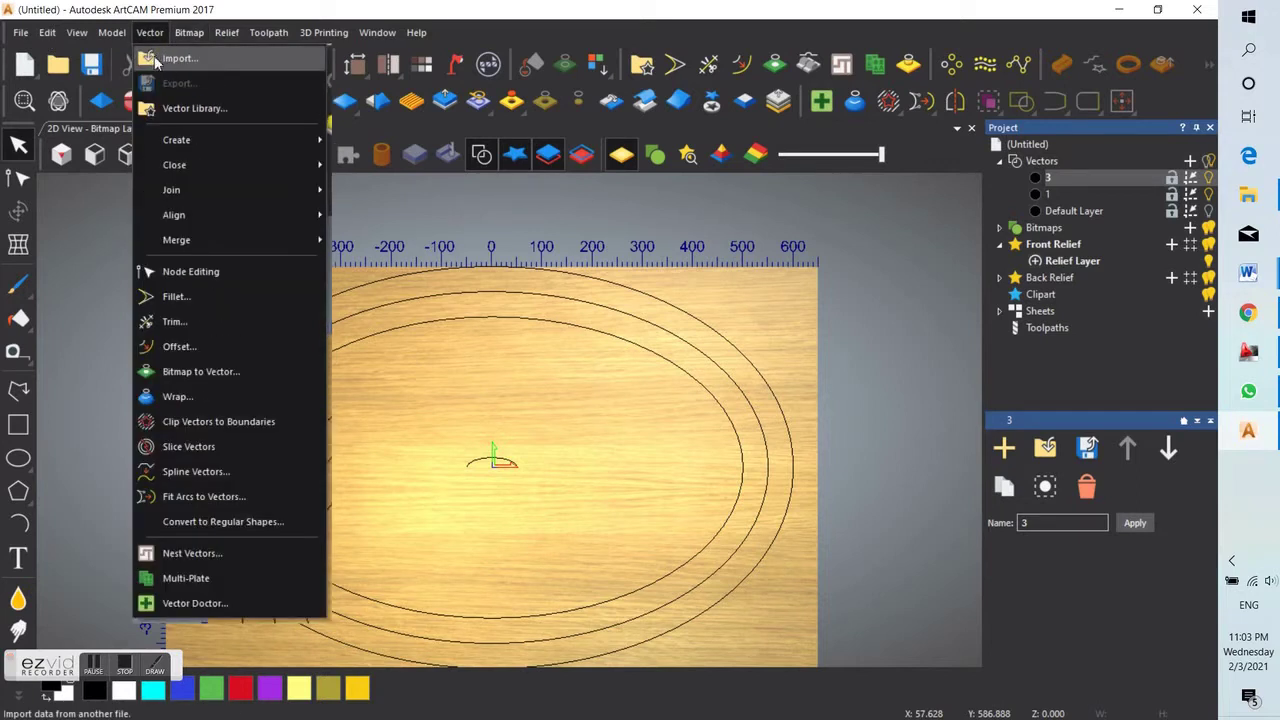
pyautogui.click(155, 60)
pyautogui.click(450, 432)
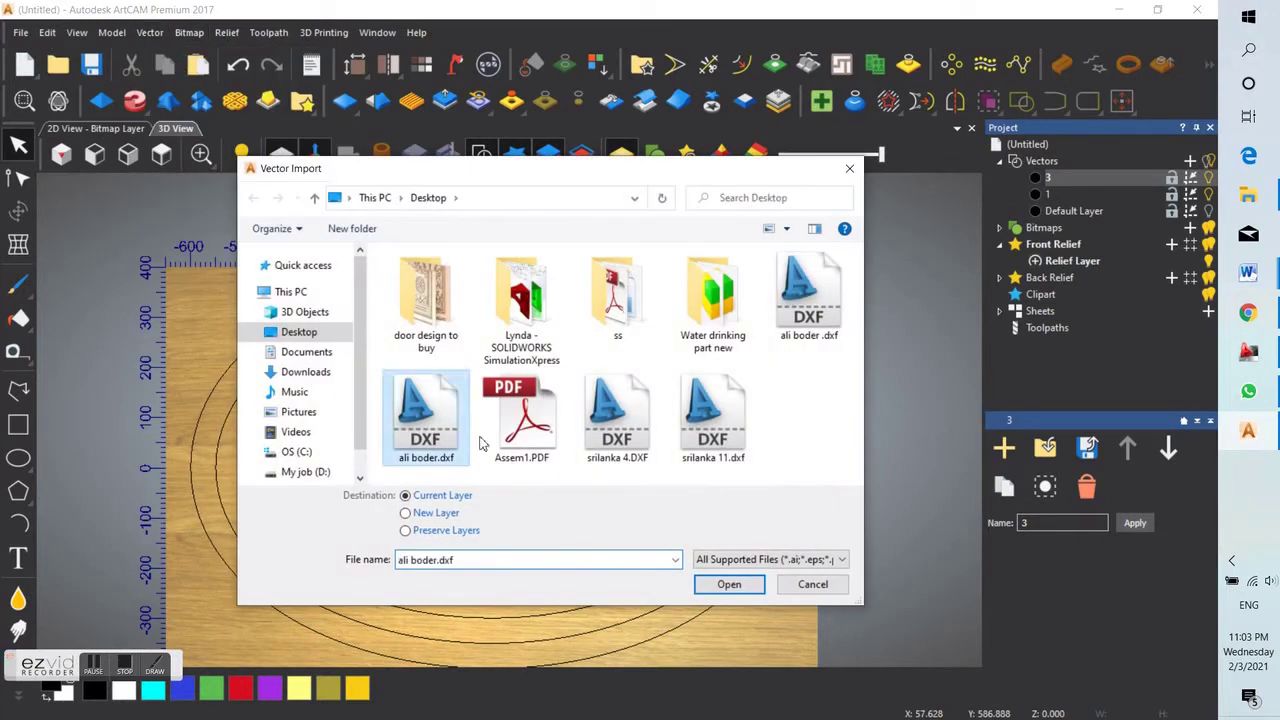
pyautogui.click(729, 586)
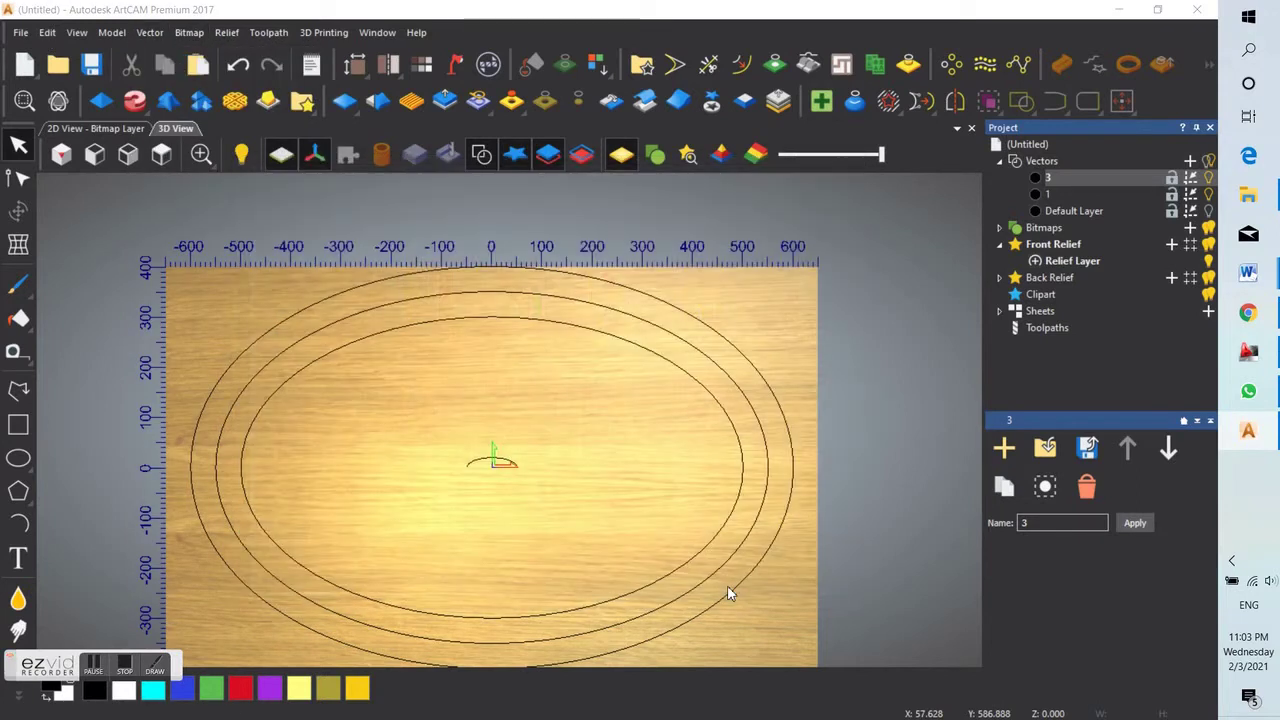
pyautogui.click(599, 453)
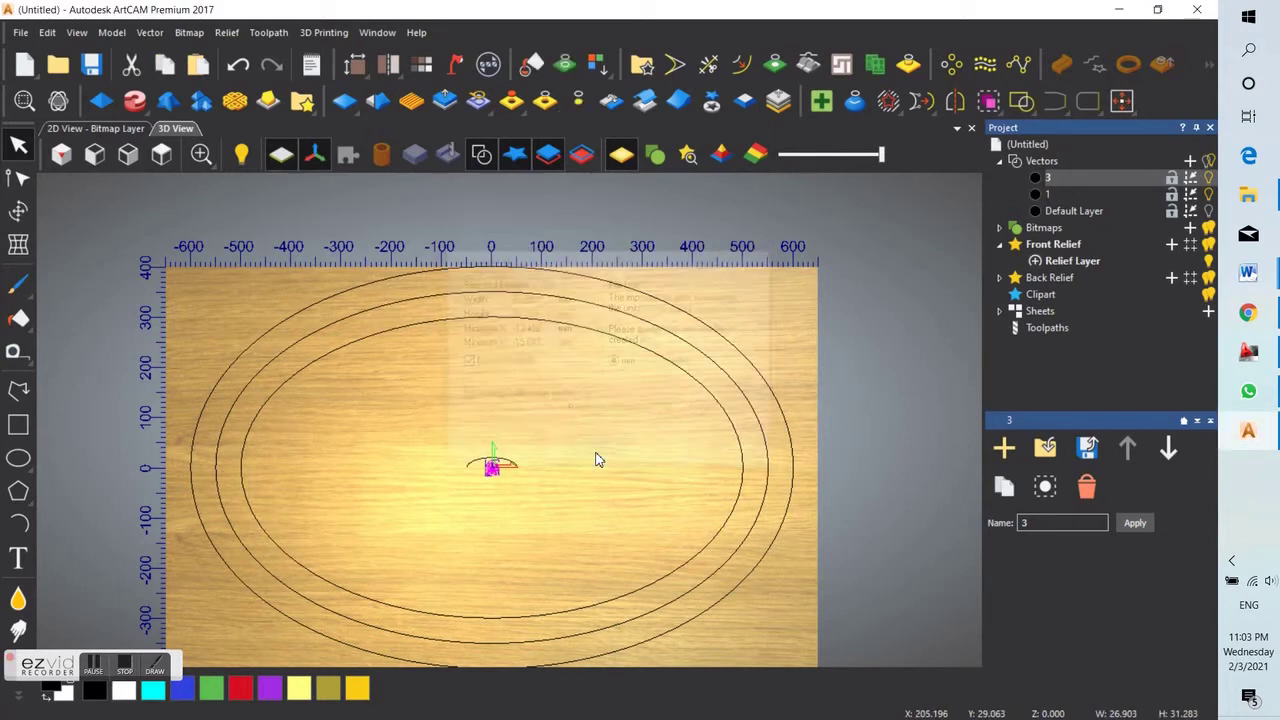
# - Enlarge the imported motif to about 94 mm wide and 103 mm high
pyautogui.scroll(2, 559, 473)
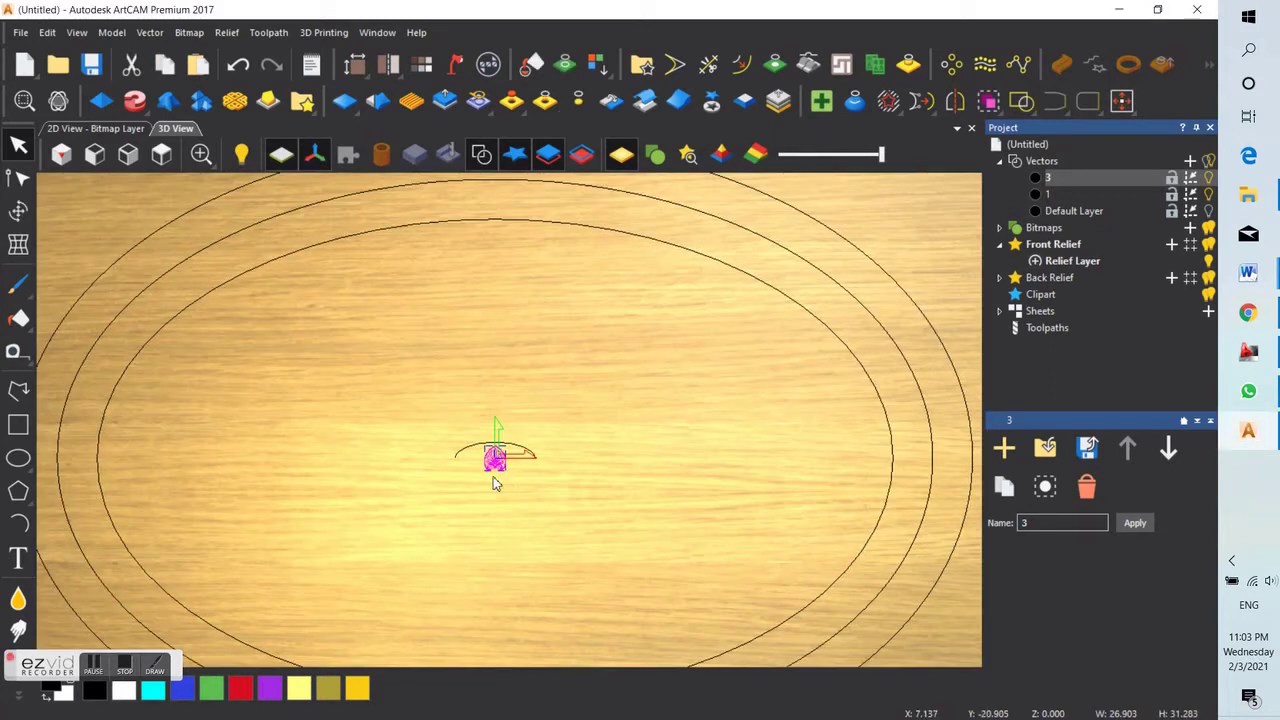
pyautogui.click(20, 213)
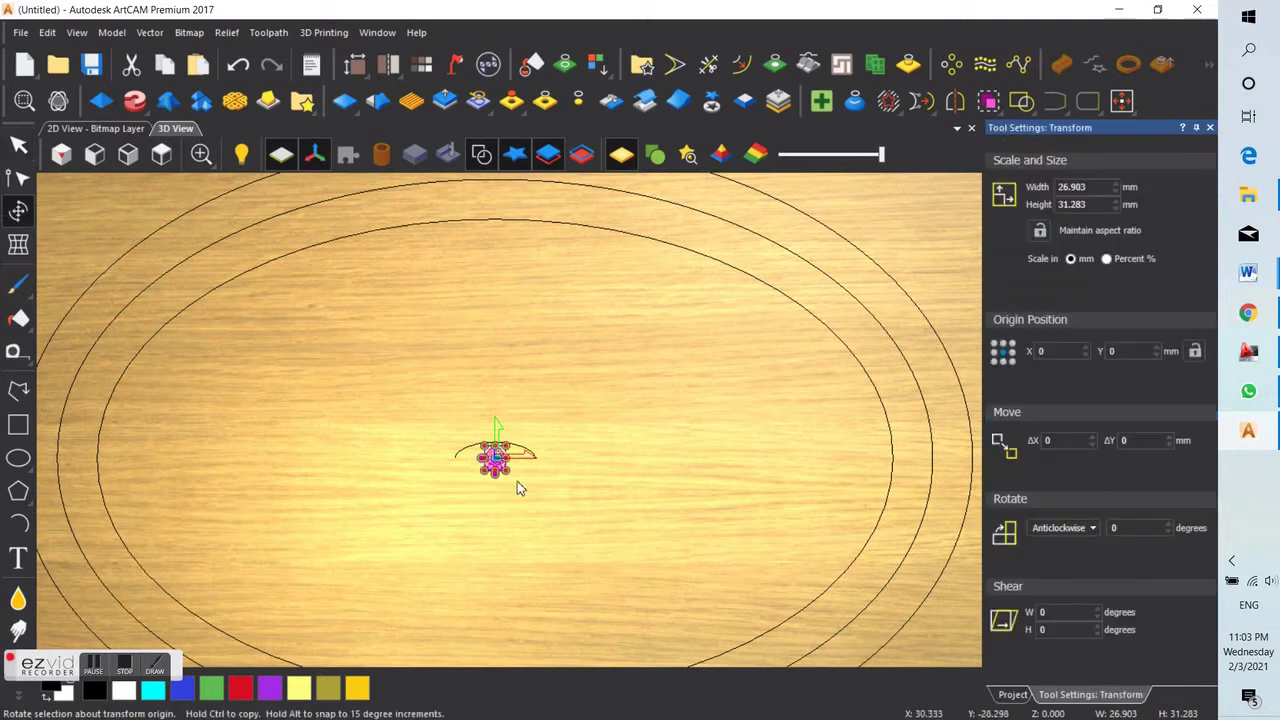
pyautogui.moveTo(508, 473); pyautogui.dragTo(563, 517)
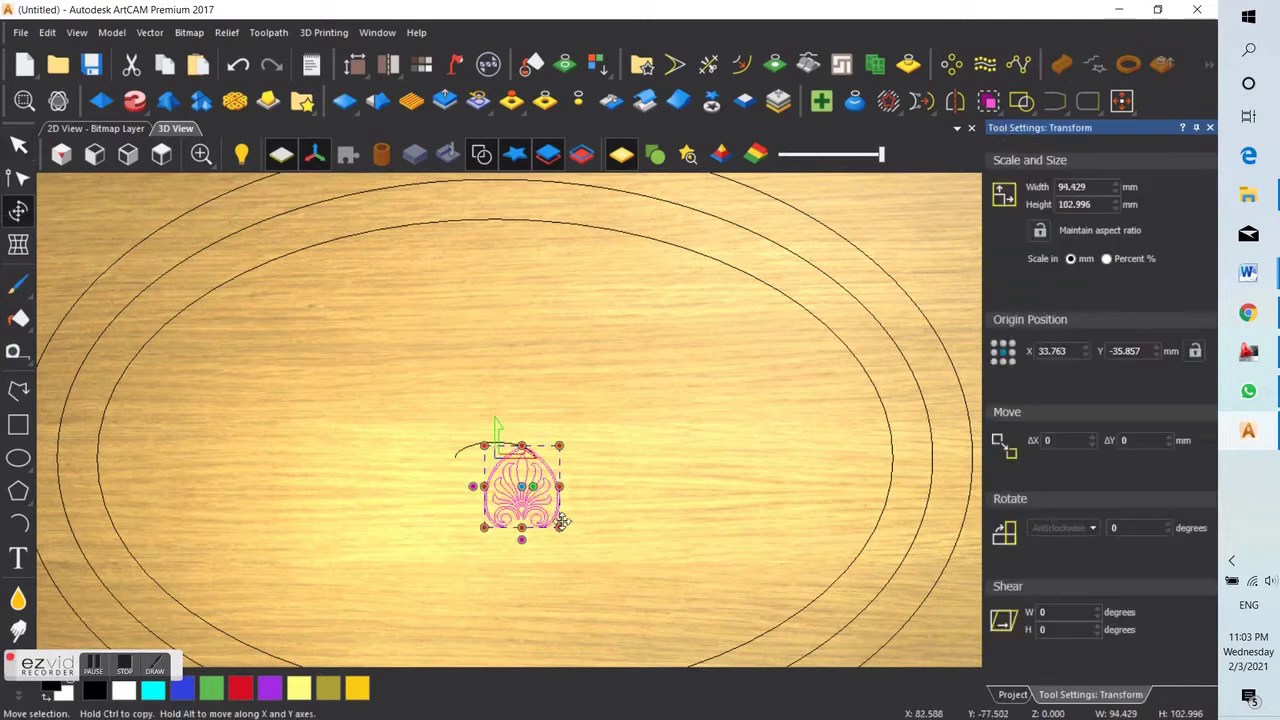
# - Move the motif onto the lower part of the ellipse rings and shrink it to about 81 by 87 mm
pyautogui.scroll(-3, 580, 449)
pyautogui.scroll(2, 523, 534)
pyautogui.scroll(-3, 522, 409)
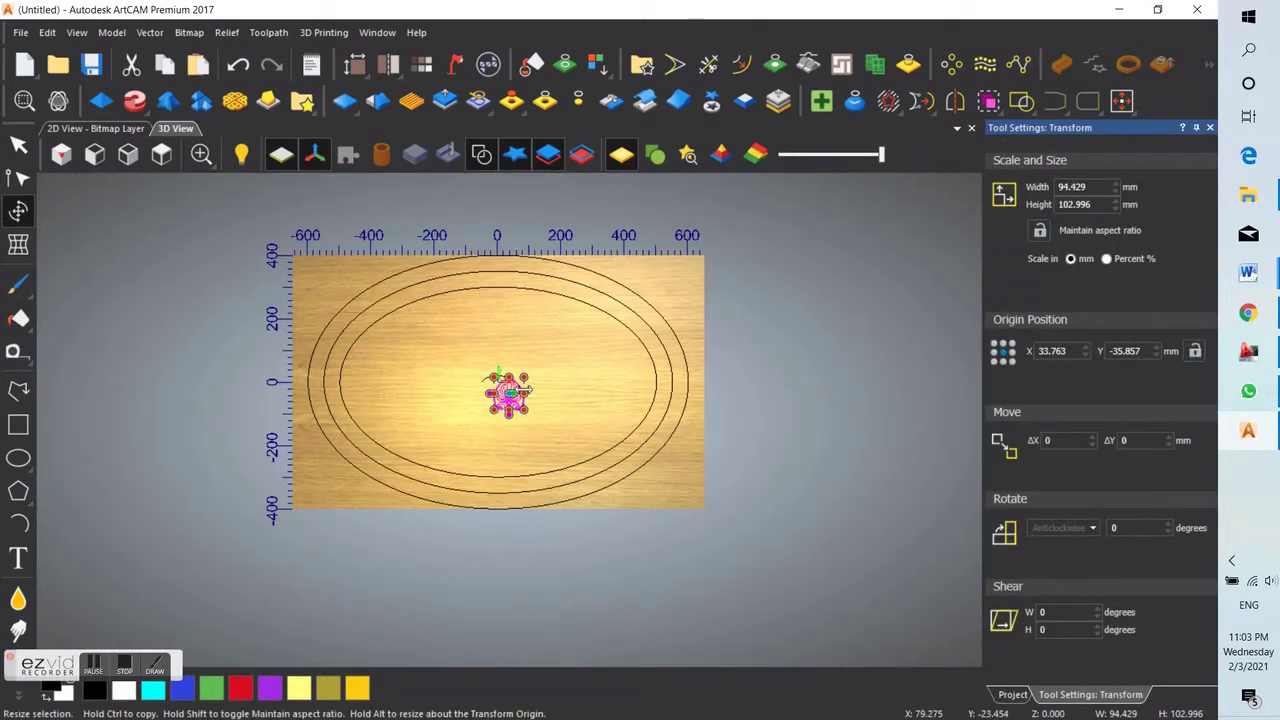
pyautogui.moveTo(515, 400); pyautogui.dragTo(499, 505)
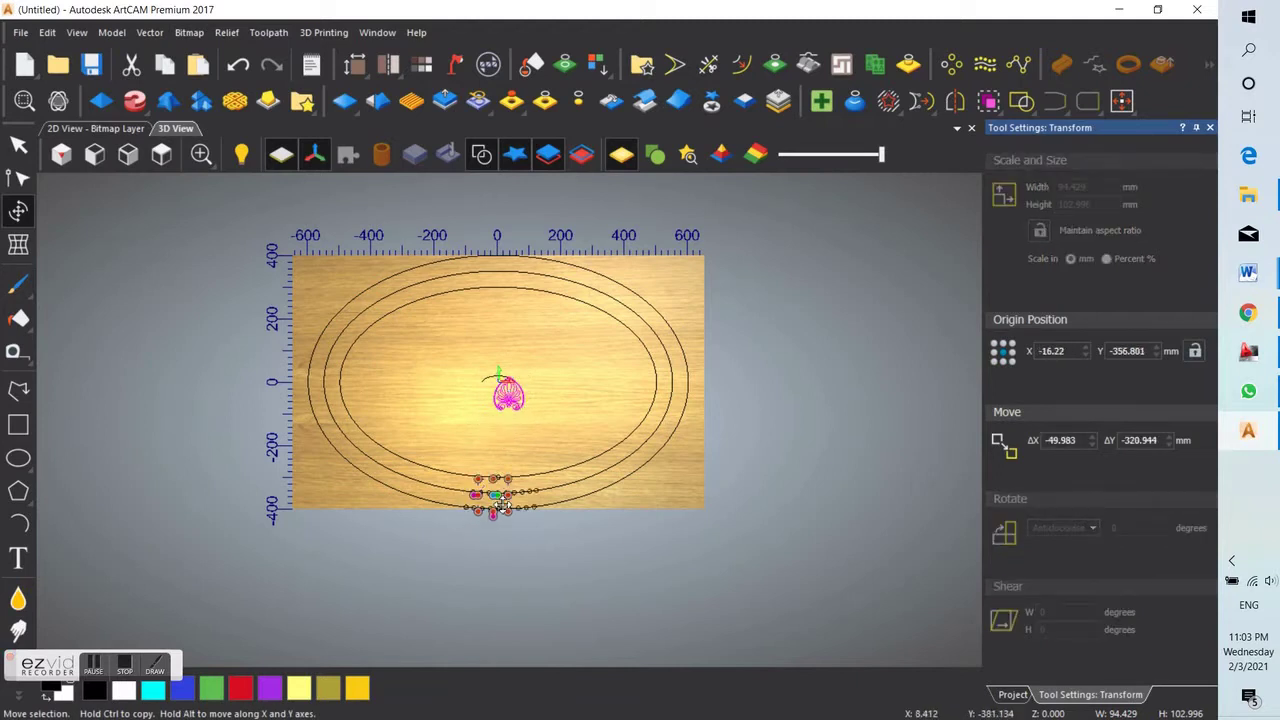
pyautogui.scroll(3, 499, 505)
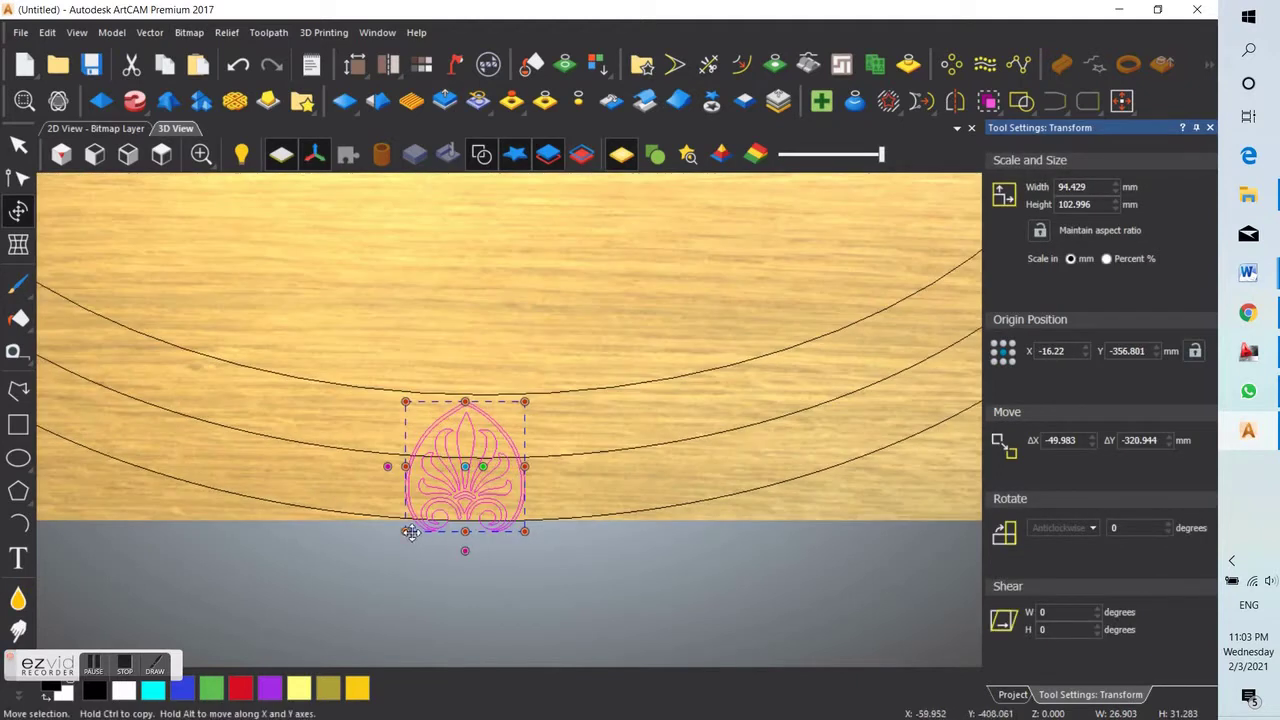
pyautogui.moveTo(405, 531); pyautogui.dragTo(423, 514)
# - Move the motif to the board's lower-right corner, at about X 577 mm, Y -318 mm
pyautogui.moveTo(487, 430); pyautogui.dragTo(599, 246)
pyautogui.scroll(-4, 599, 246)
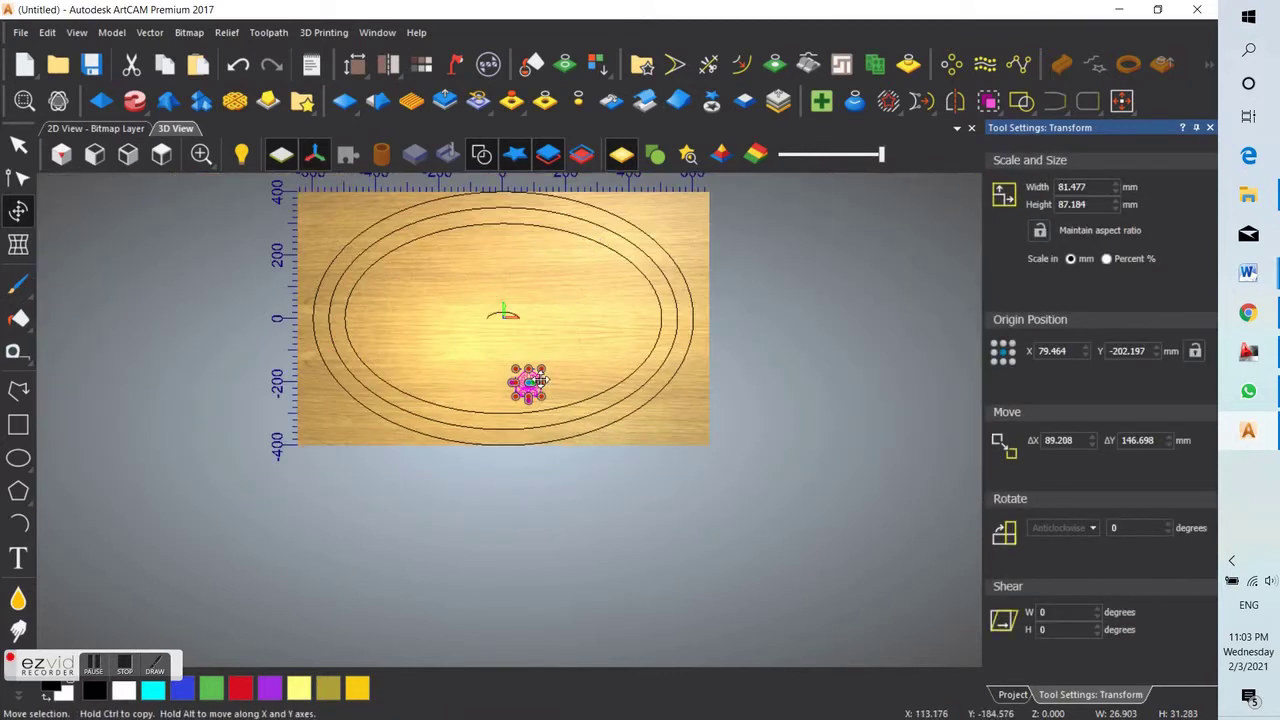
pyautogui.moveTo(538, 379); pyautogui.dragTo(697, 418)
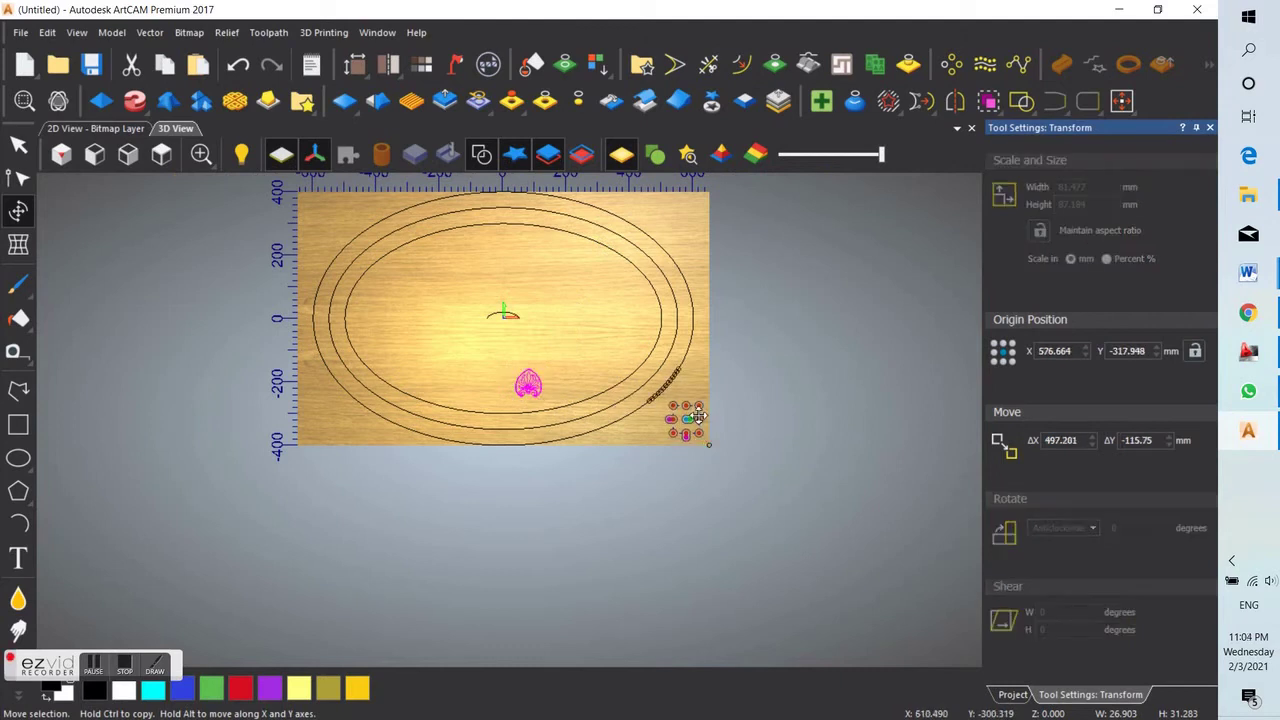
# - Rotate the corner motif anticlockwise by 90 degrees twice
pyautogui.scroll(4, 698, 418)
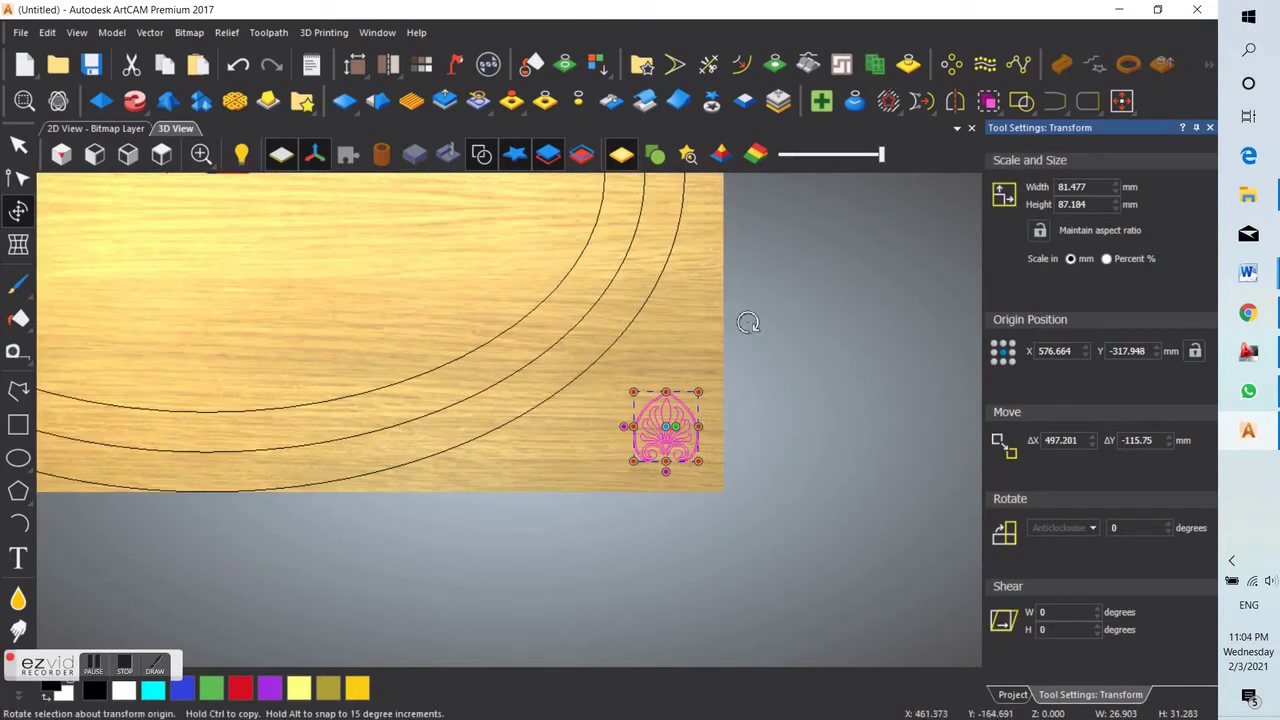
pyautogui.click(1120, 530)
pyautogui.write('90')
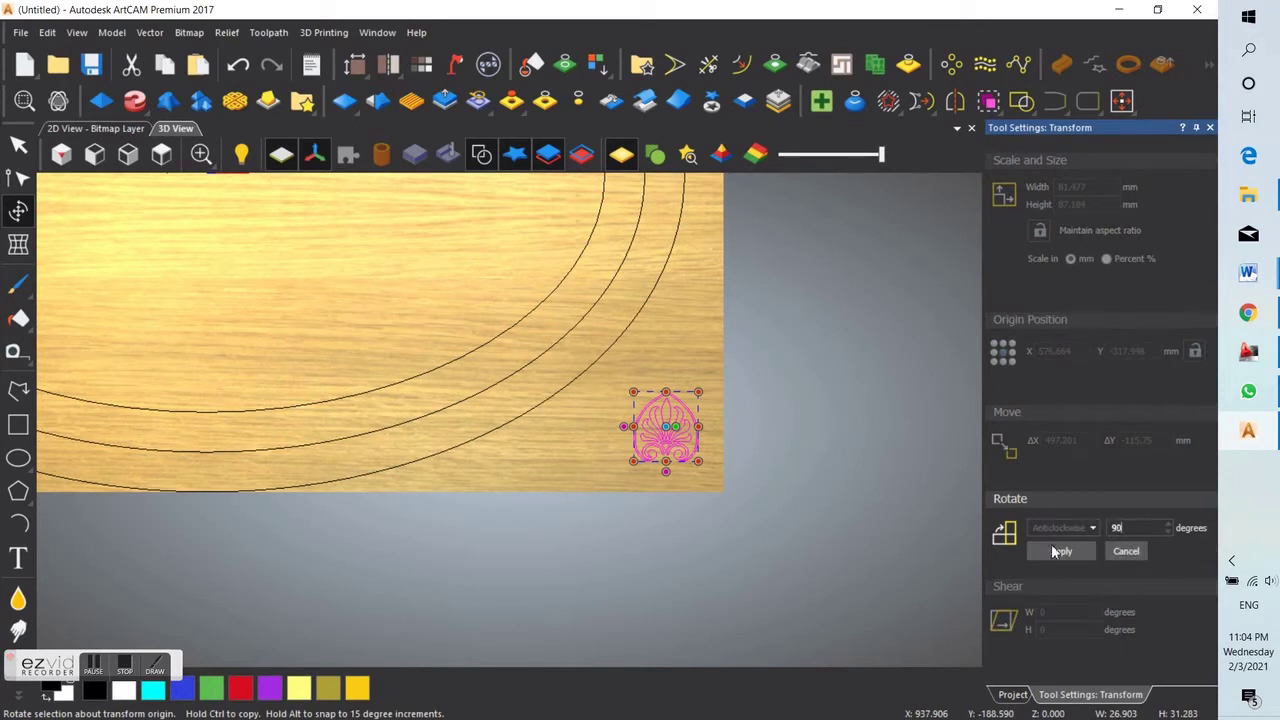
pyautogui.click(1056, 551)
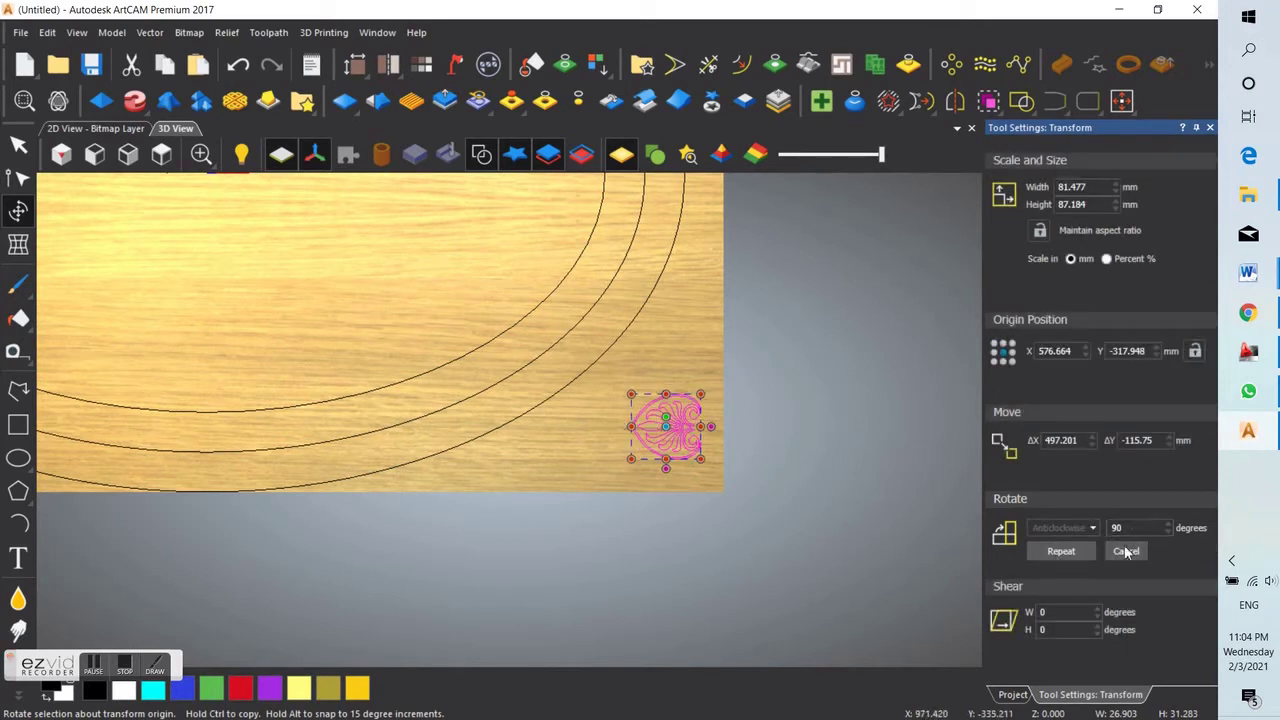
pyautogui.click(1073, 552)
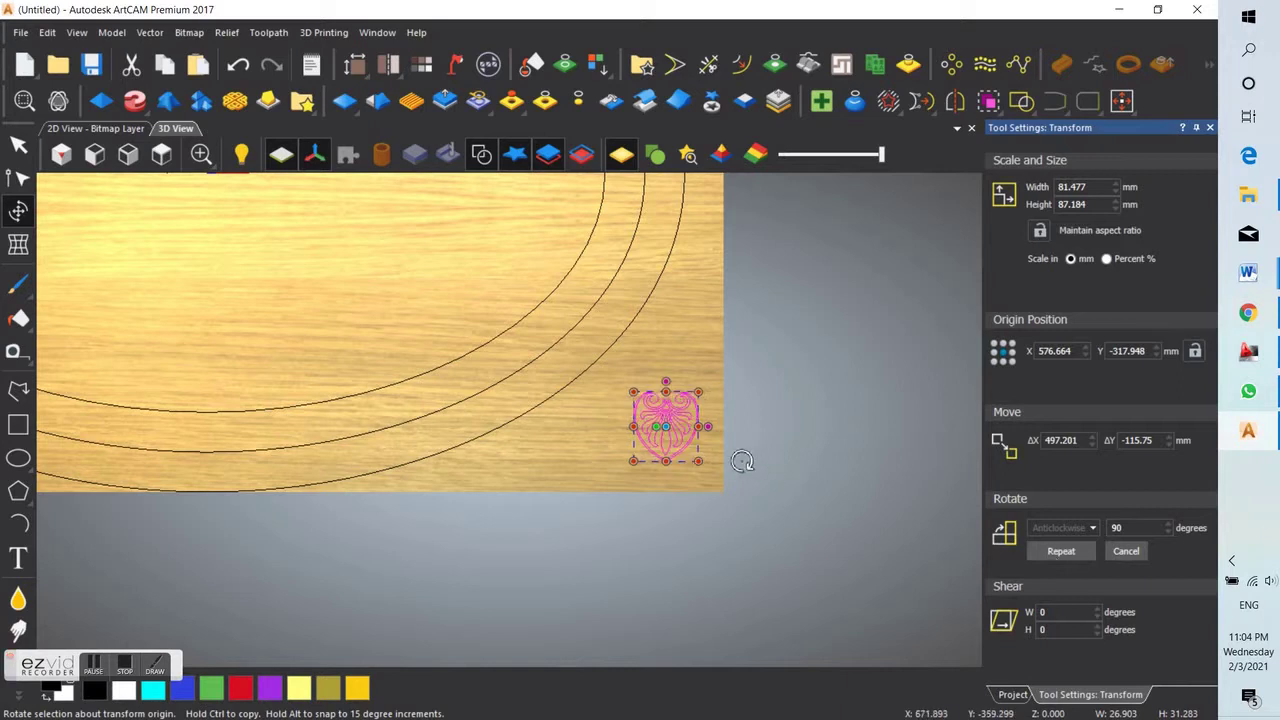
# - Group all the vectors of the ornamental motif in the board's corner into one object
pyautogui.click(691, 367)
pyautogui.scroll(2, 645, 390)
pyautogui.moveTo(623, 383); pyautogui.dragTo(765, 512)
pyautogui.click(988, 101)
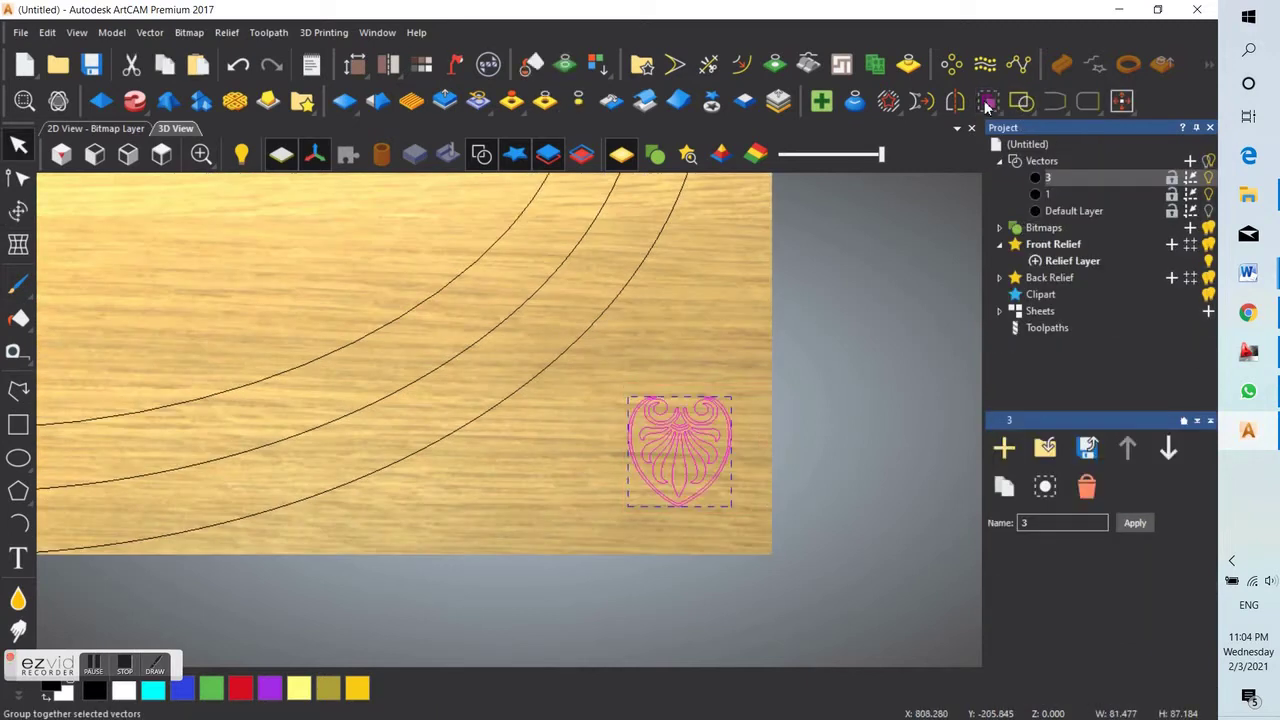
# - Set up Paste Along a Curve with the corner motif as the object and the middle ellipse as the curve
pyautogui.click(1019, 64)
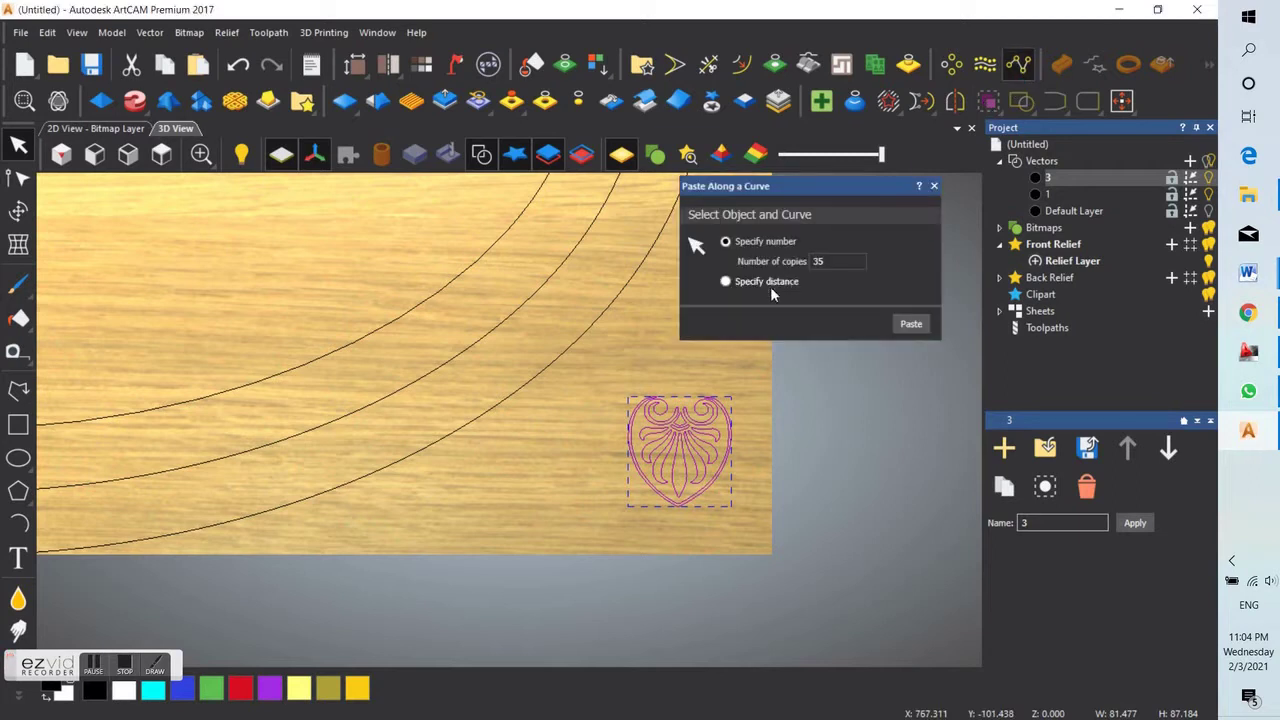
pyautogui.click(530, 302)
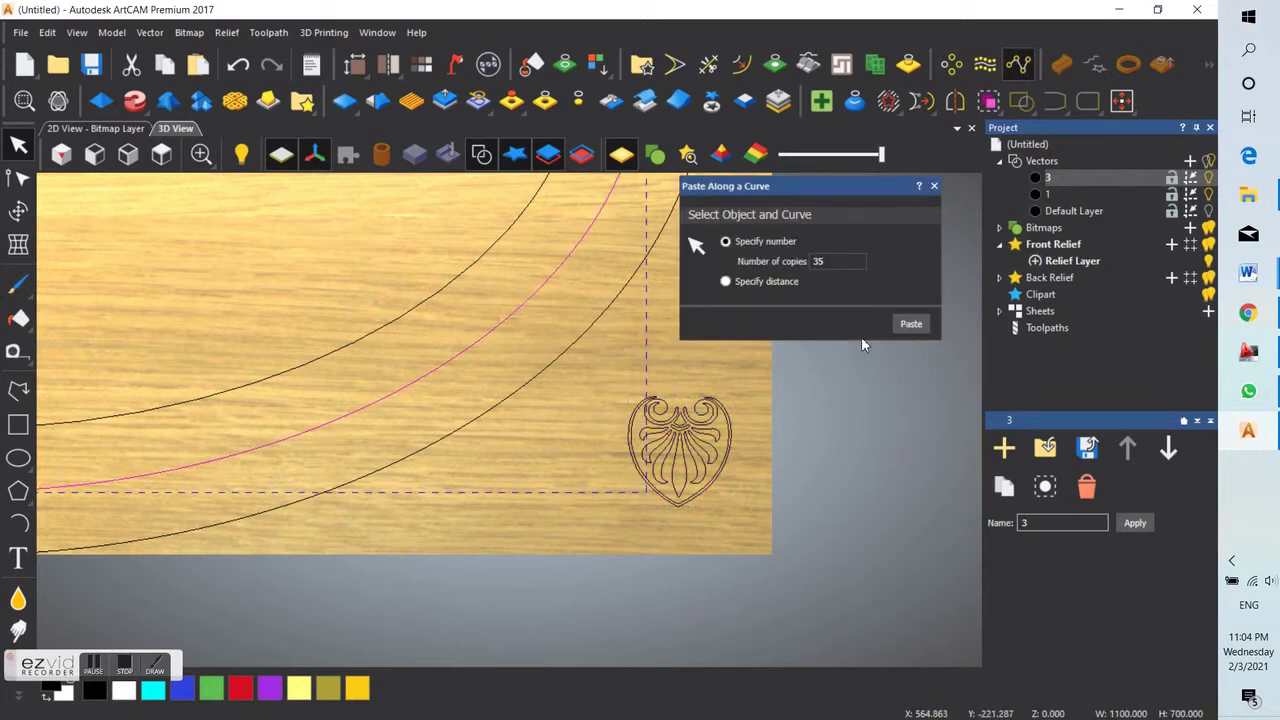
pyautogui.moveTo(604, 382); pyautogui.dragTo(775, 519)
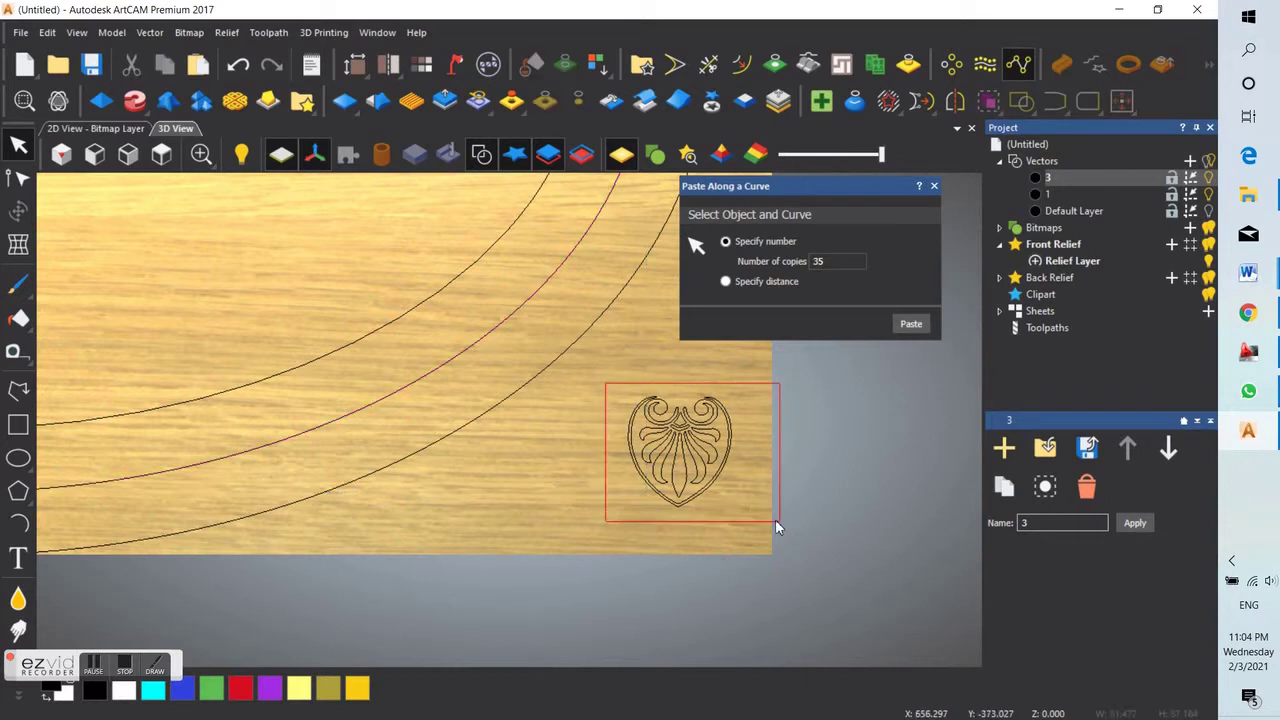
pyautogui.keyDown('shift'); pyautogui.click(409, 385); pyautogui.keyUp('shift')
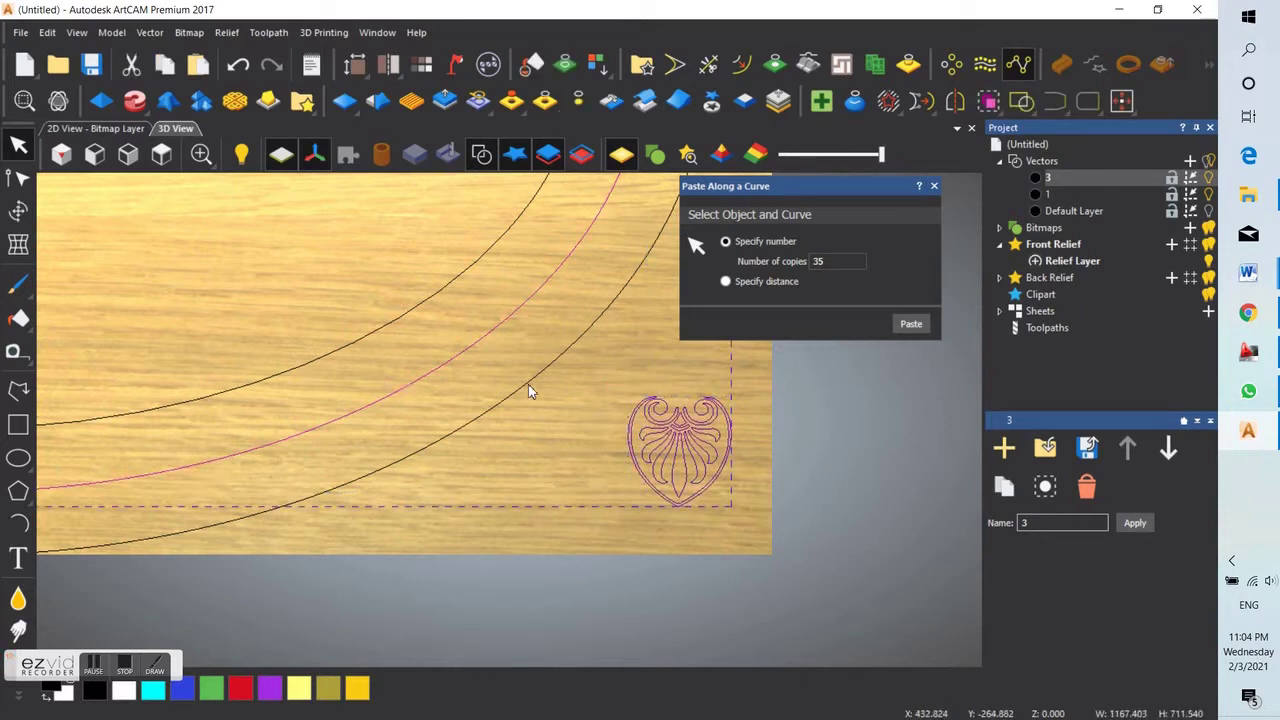
# - Try pasting 35 copies of the motif along the middle ellipse
pyautogui.click(910, 323)
pyautogui.scroll(-3, 556, 416)
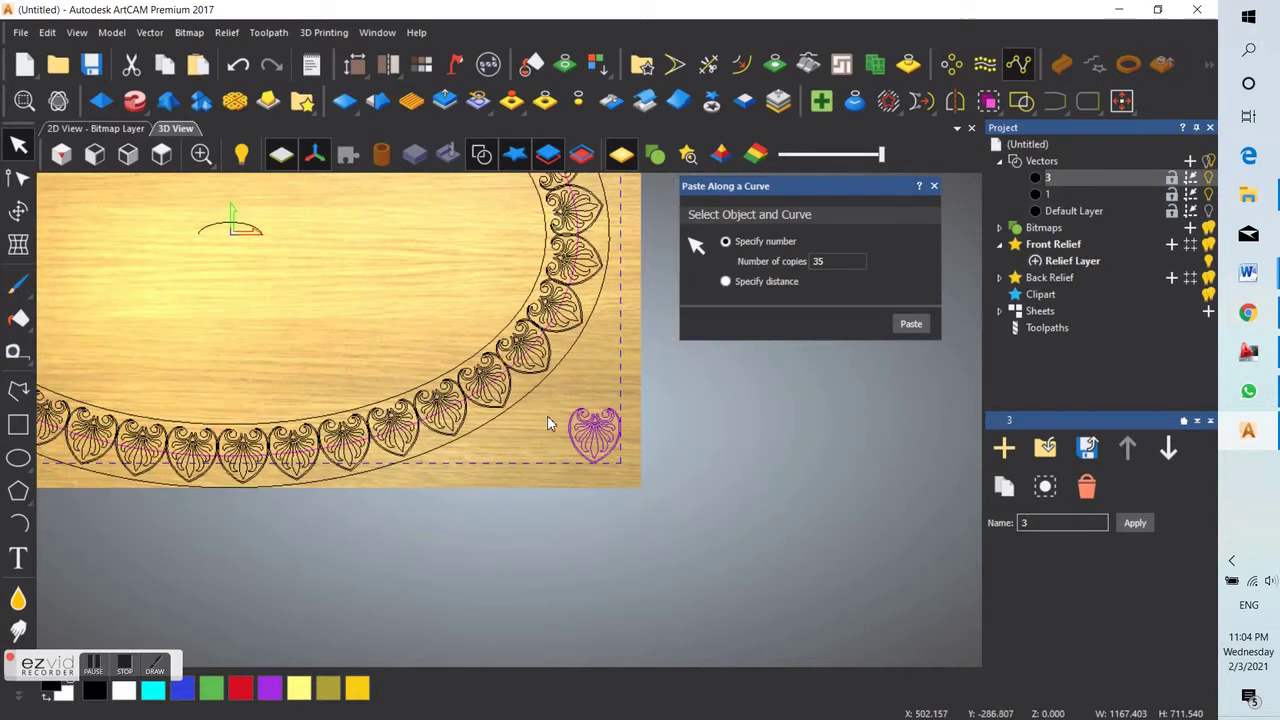
pyautogui.scroll(2, 522, 404)
# - Paste 33 copies of the motif along the middle ellipse
pyautogui.click(516, 395)
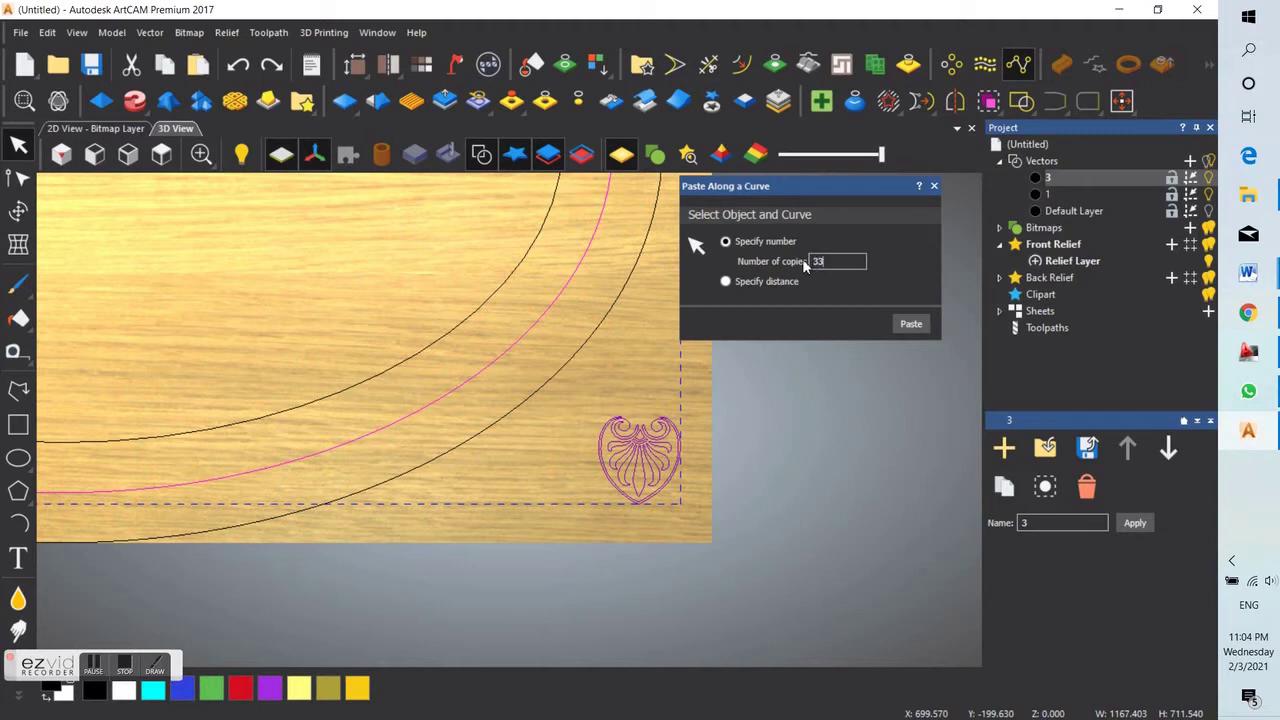
pyautogui.click(910, 325)
pyautogui.click(655, 385)
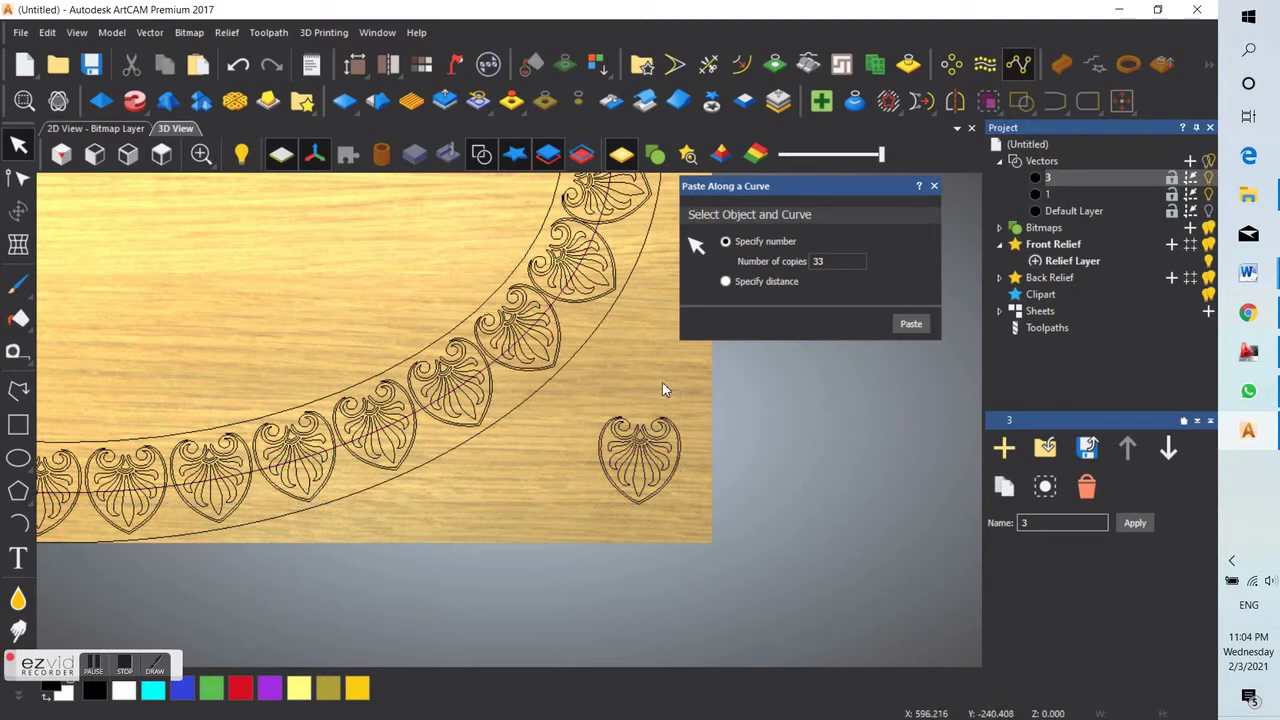
# - Delete the original motif left in the board's corner and close the Paste Along a Curve settings
pyautogui.scroll(-2, 645, 410)
pyautogui.scroll(2, 573, 427)
pyautogui.moveTo(523, 414); pyautogui.dragTo(655, 531)
pyautogui.press('Delete')
pyautogui.scroll(-2, 680, 512)
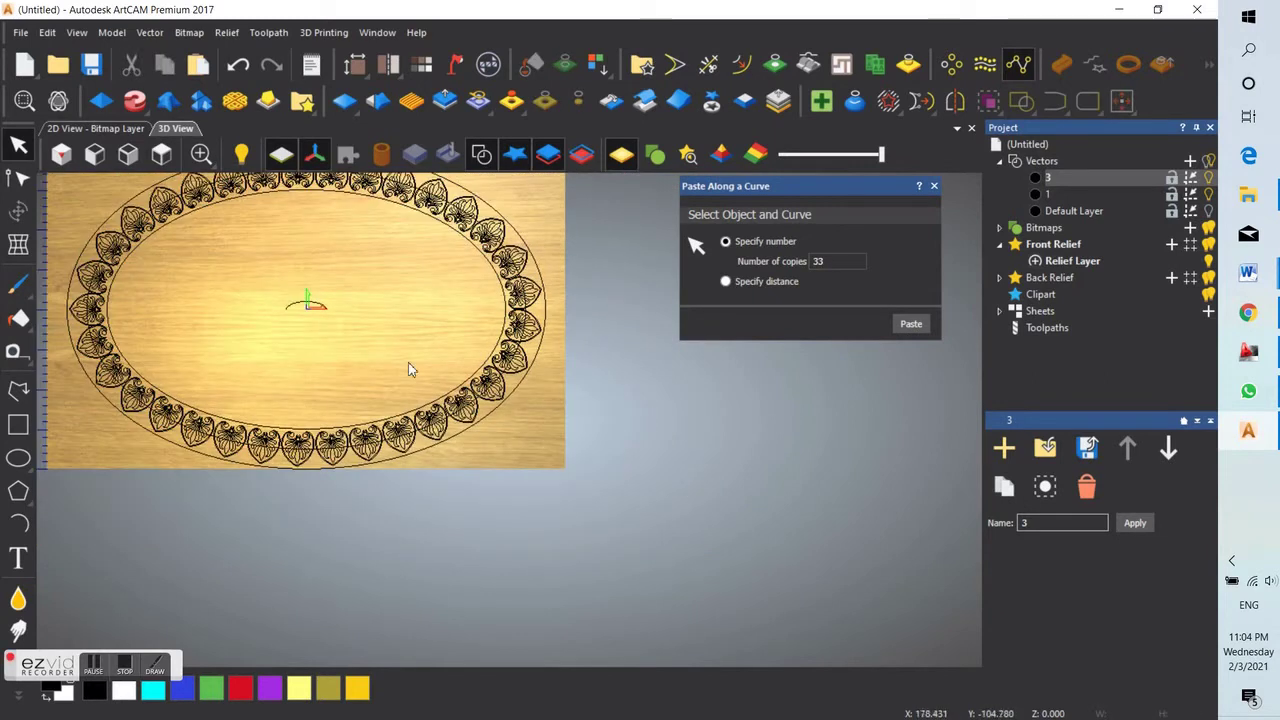
pyautogui.click(936, 187)
# - Start an Extrude relief and assign the middle ellipse running through the motifs as its drive rail
pyautogui.click(161, 154)
pyautogui.scroll(-1, 514, 382)
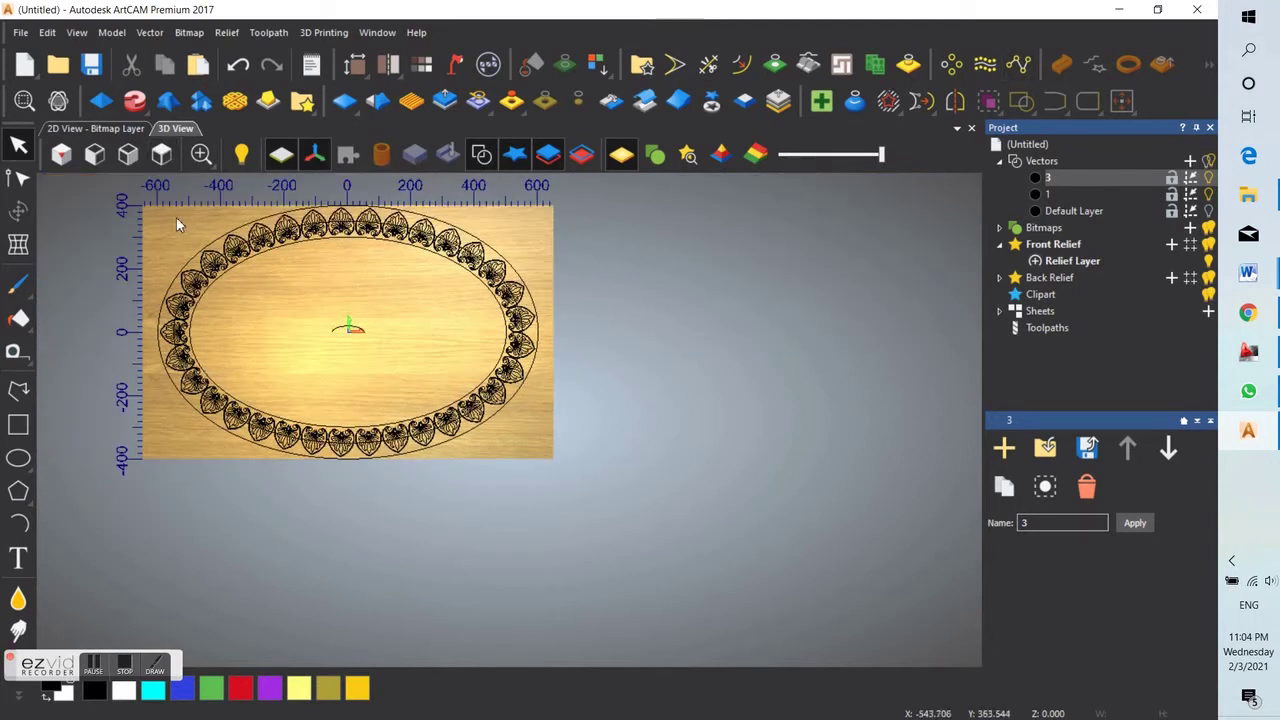
pyautogui.scroll(3, 176, 217)
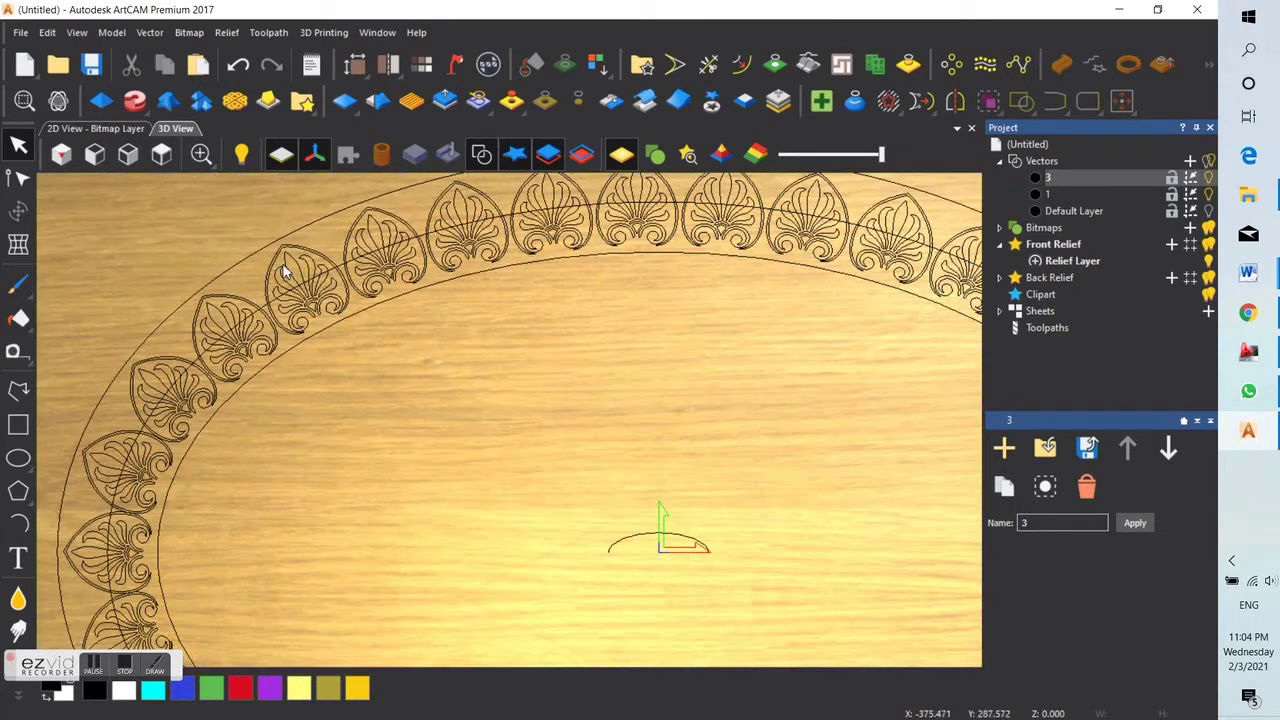
pyautogui.click(135, 103)
pyautogui.scroll(2, 283, 316)
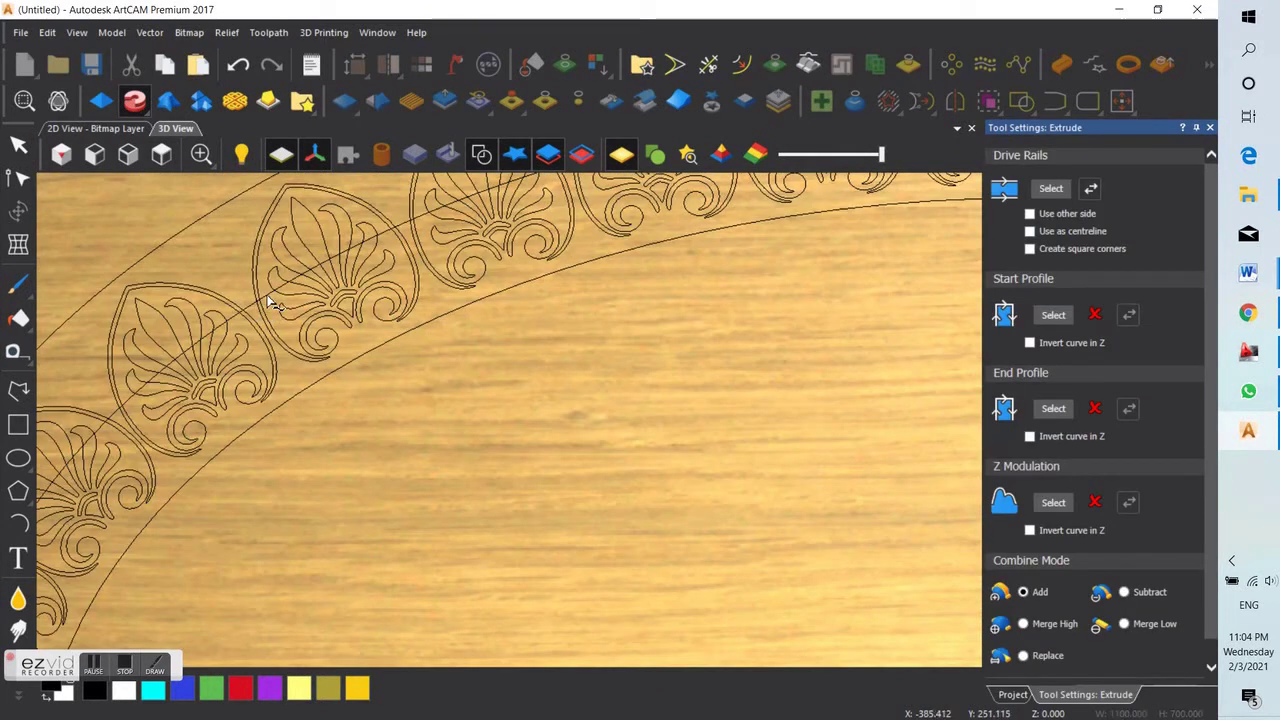
pyautogui.click(268, 305)
pyautogui.scroll(-3, 450, 378)
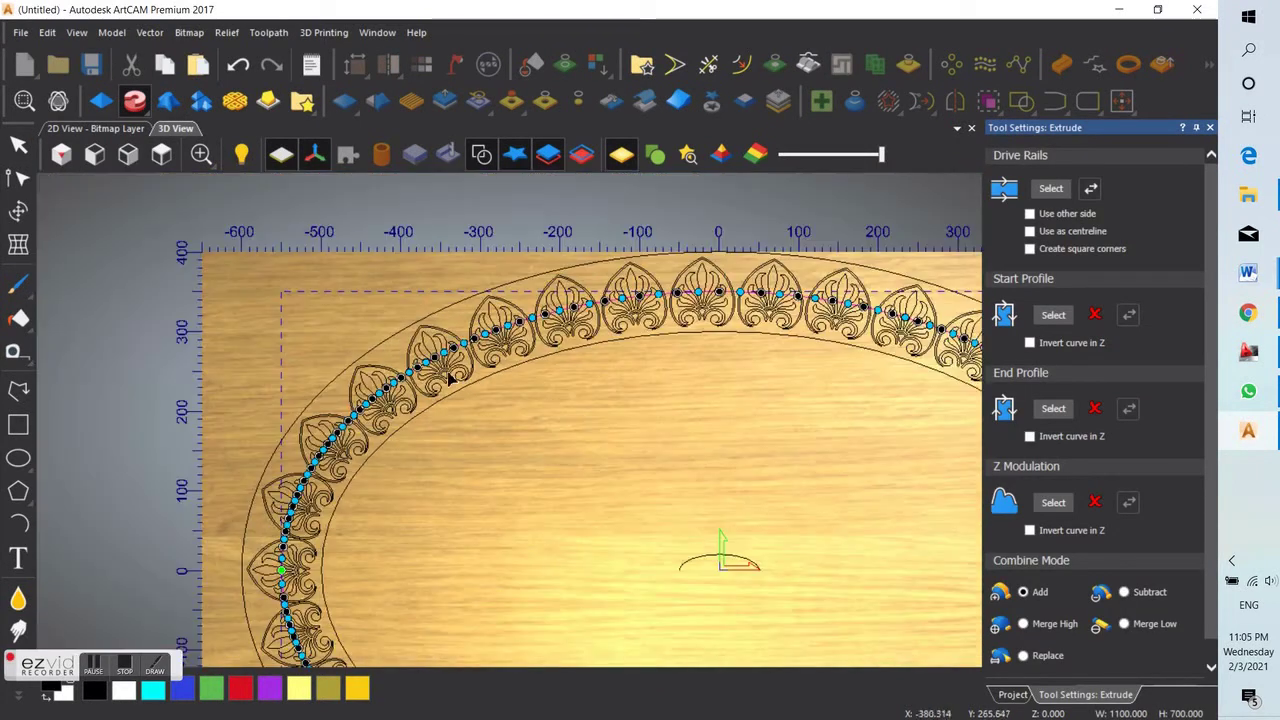
pyautogui.click(689, 566)
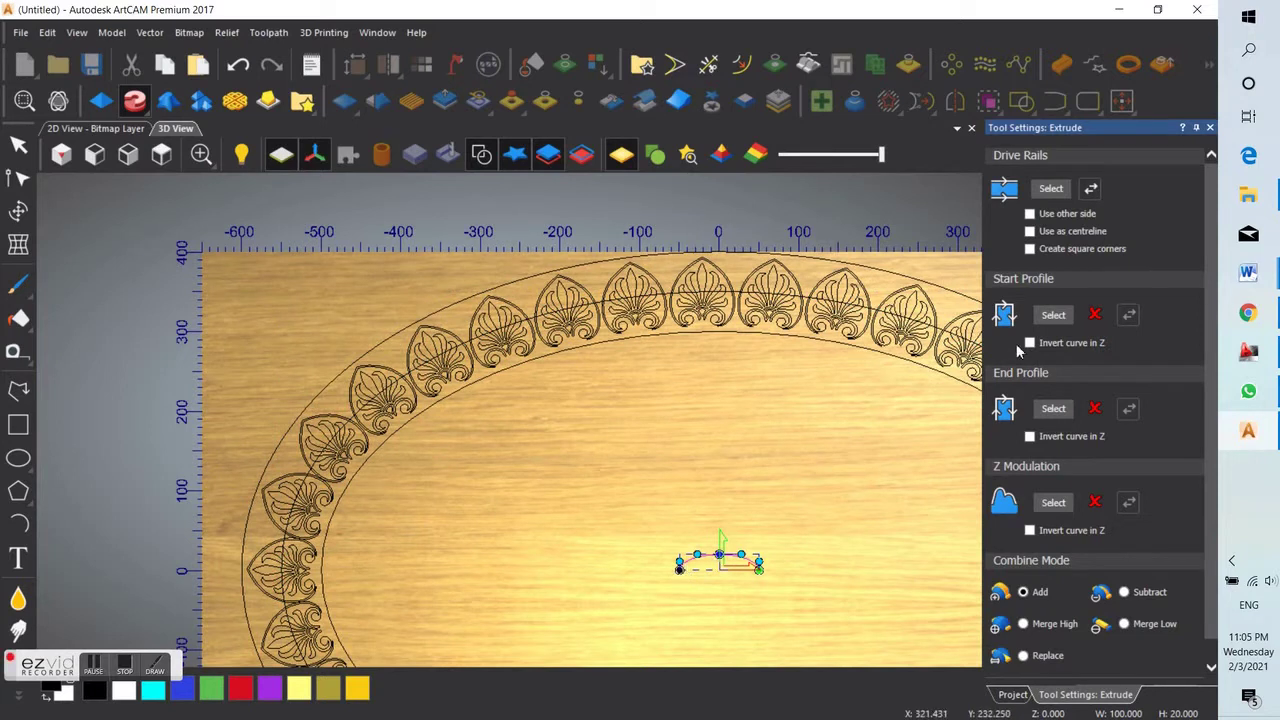
pyautogui.scroll(3, 485, 352)
pyautogui.click(488, 343)
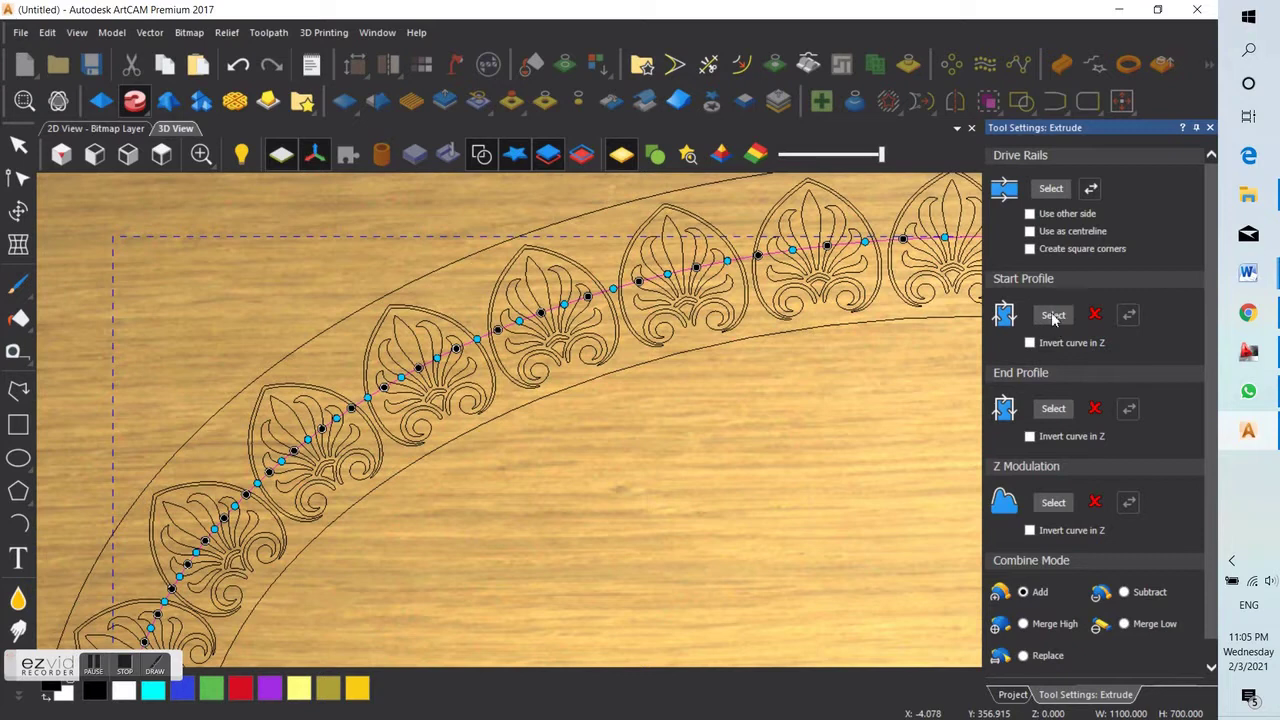
# - Assign the small arc at the board's centre as the extrusion's start profile
pyautogui.scroll(-3, 838, 513)
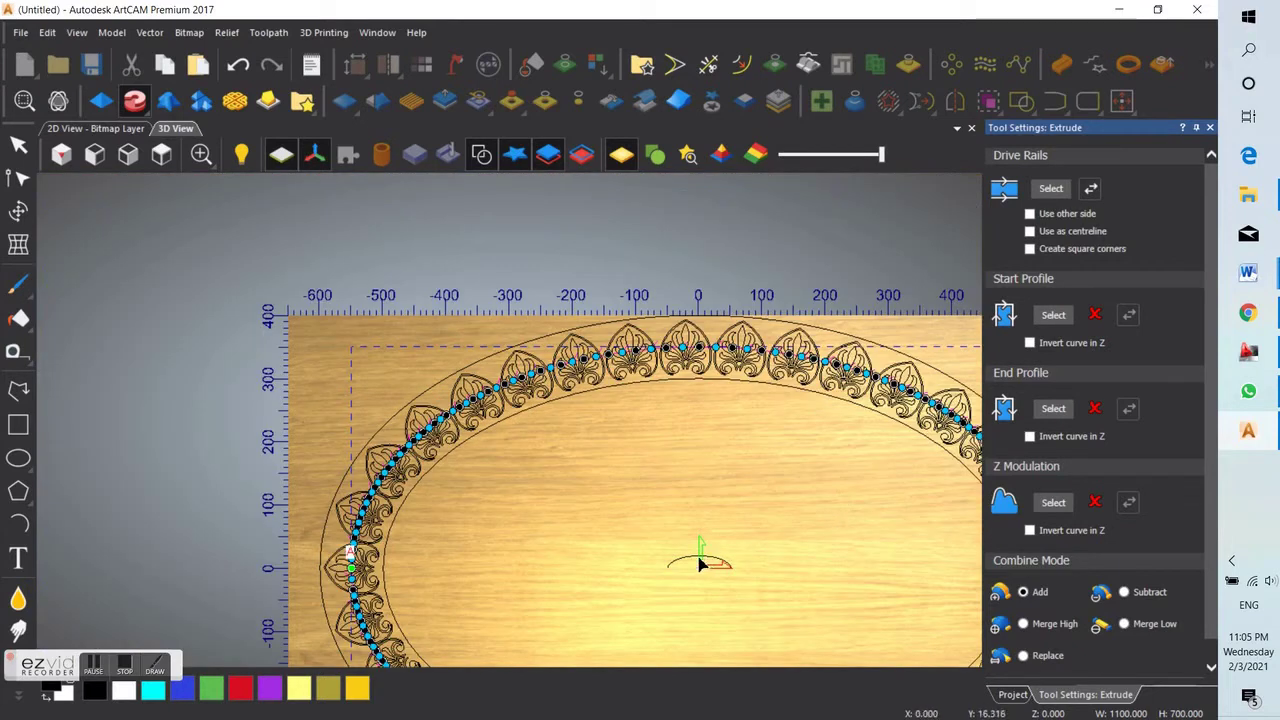
pyautogui.click(670, 566)
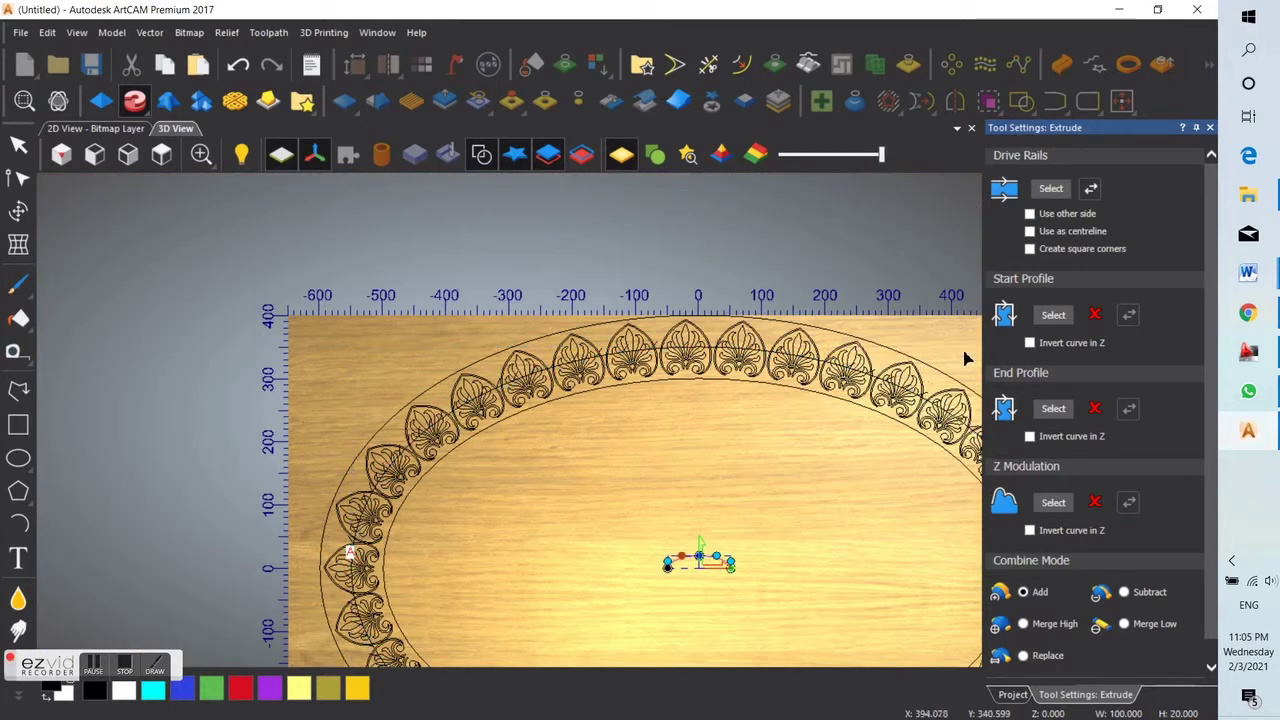
pyautogui.click(1054, 316)
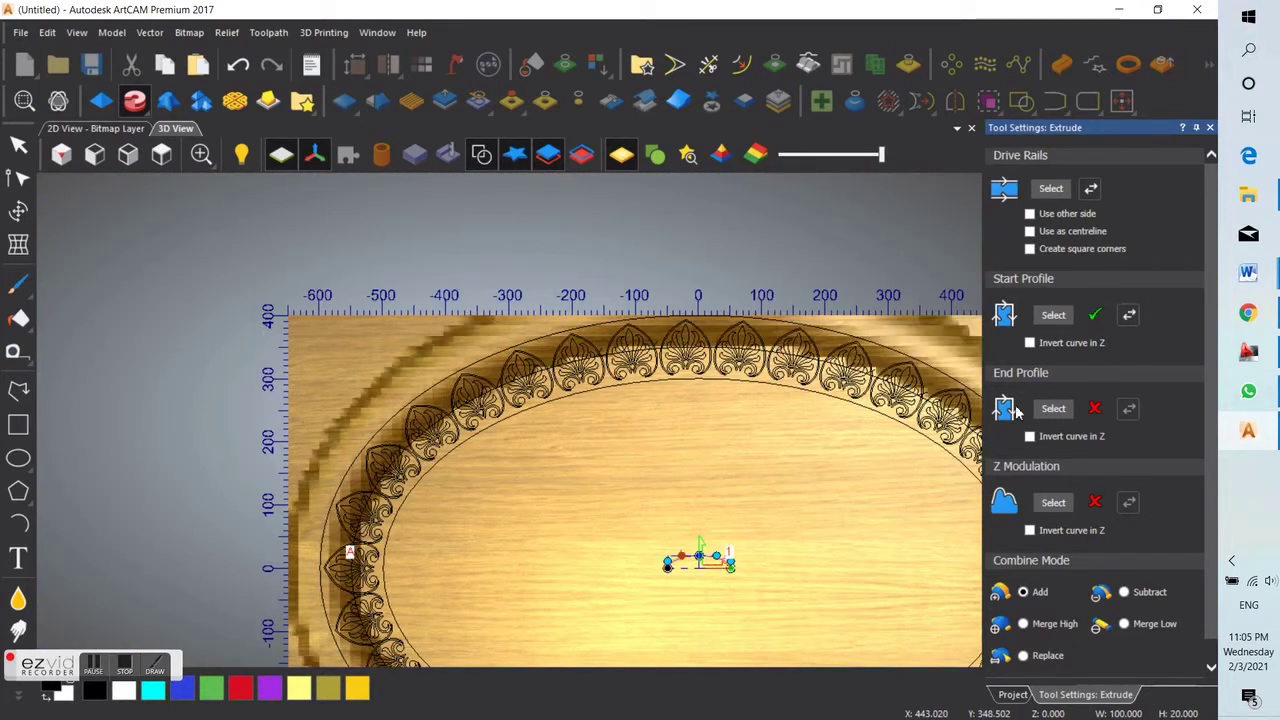
# - Use the drive rail as the centreline and create the extruded oval ring with the Add combine mode
pyautogui.click(1033, 233)
pyautogui.scroll(-4, 787, 388)
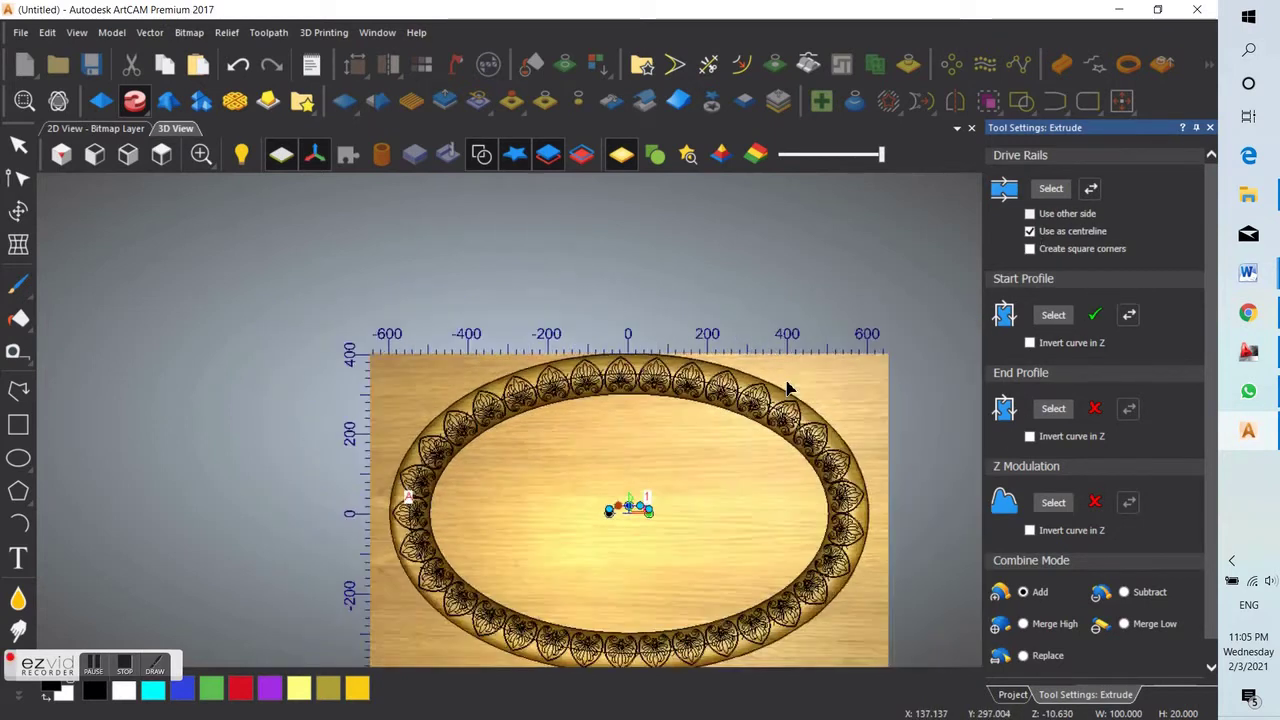
pyautogui.moveTo(710, 515); pyautogui.dragTo(497, 555)
pyautogui.scroll(5, 497, 555)
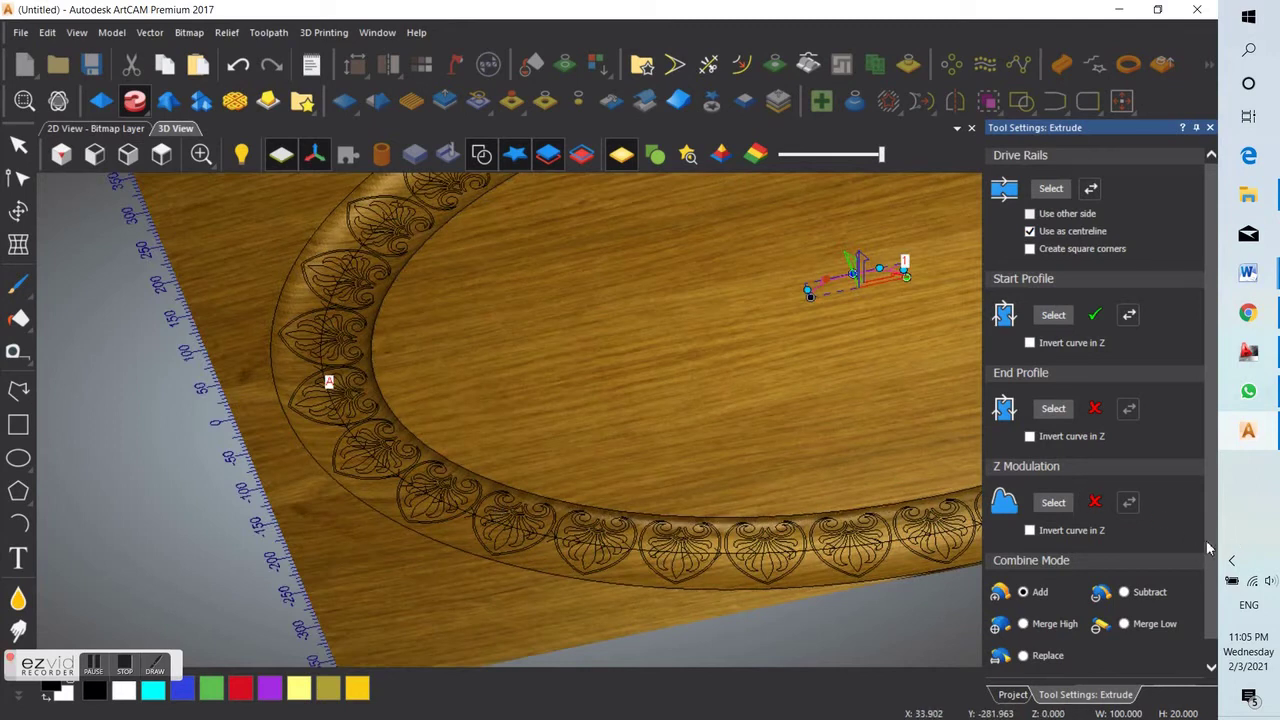
pyautogui.scroll(-1, 1208, 548)
pyautogui.click(1110, 674)
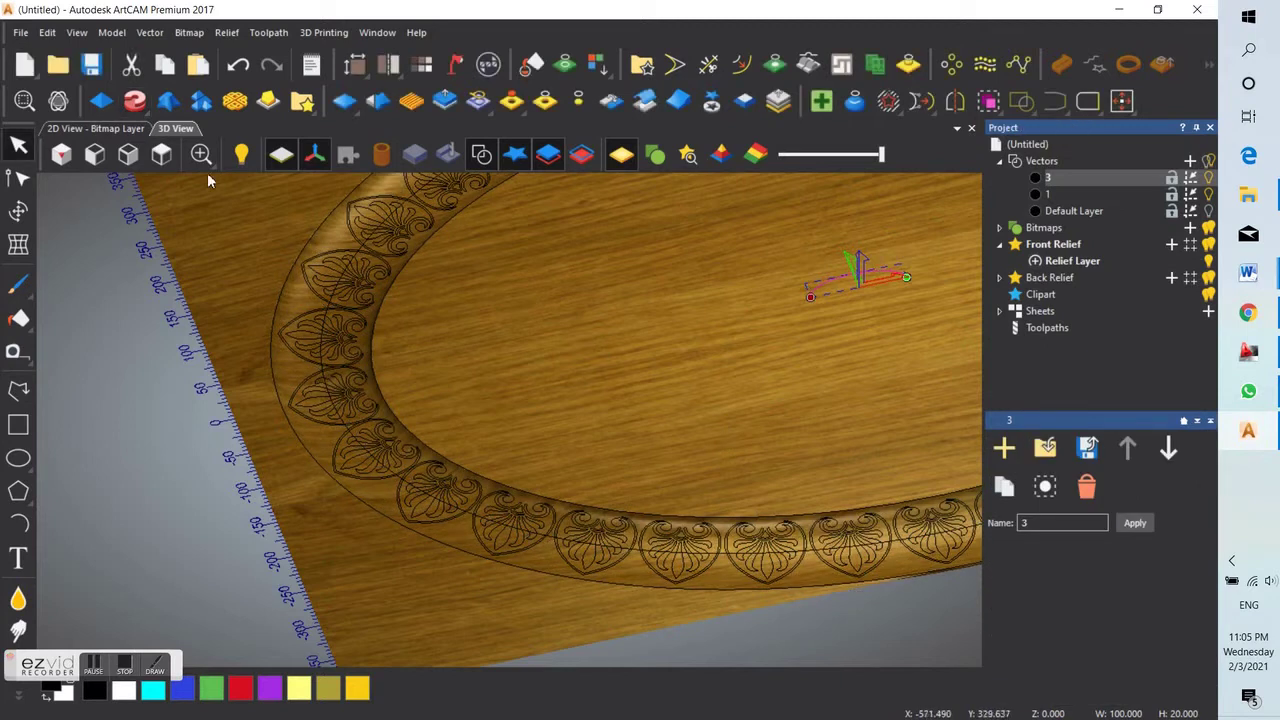
# - Inspect the extruded oval ring at an angle and from above with the flat base plane temporarily hidden
pyautogui.click(281, 153)
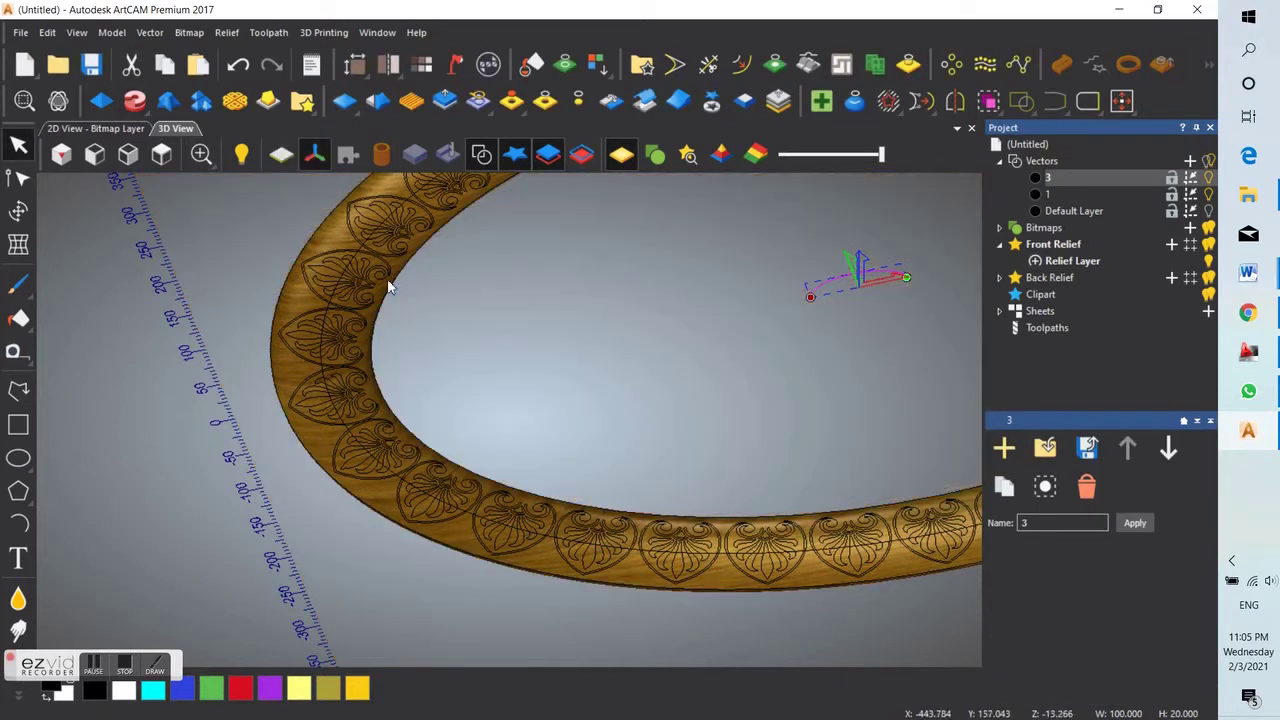
pyautogui.moveTo(476, 343); pyautogui.dragTo(499, 267)
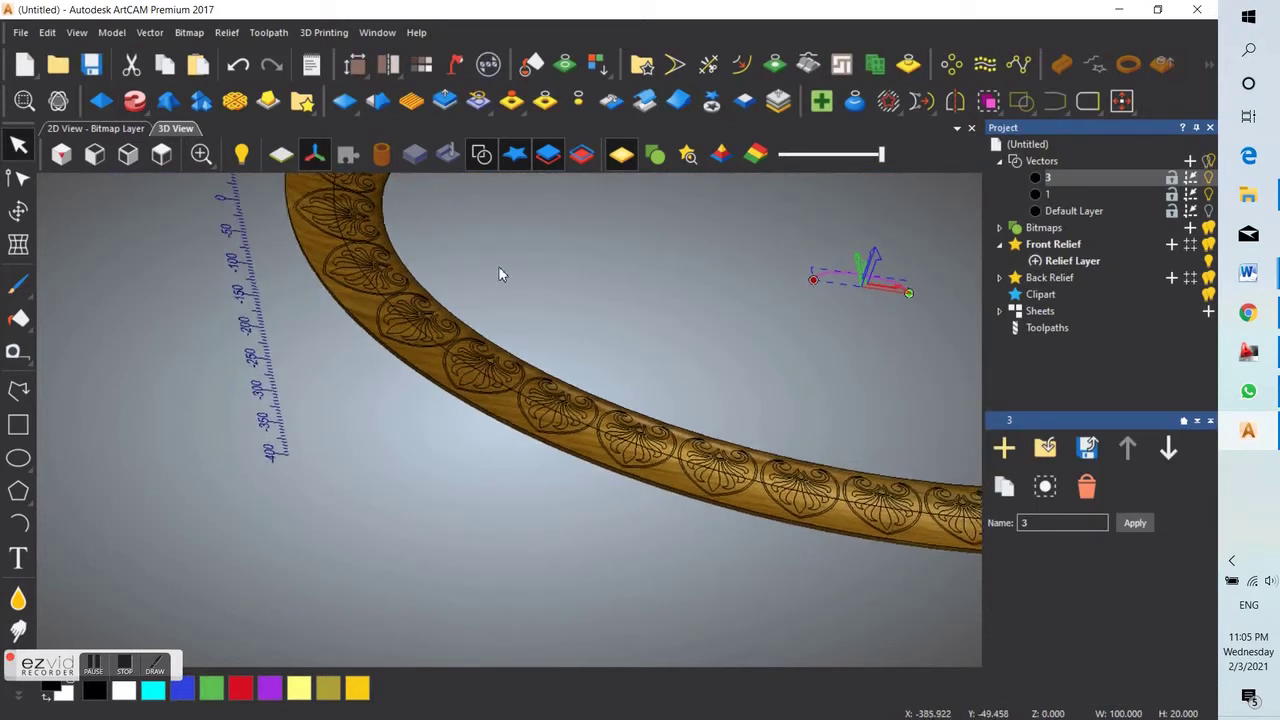
pyautogui.click(157, 158)
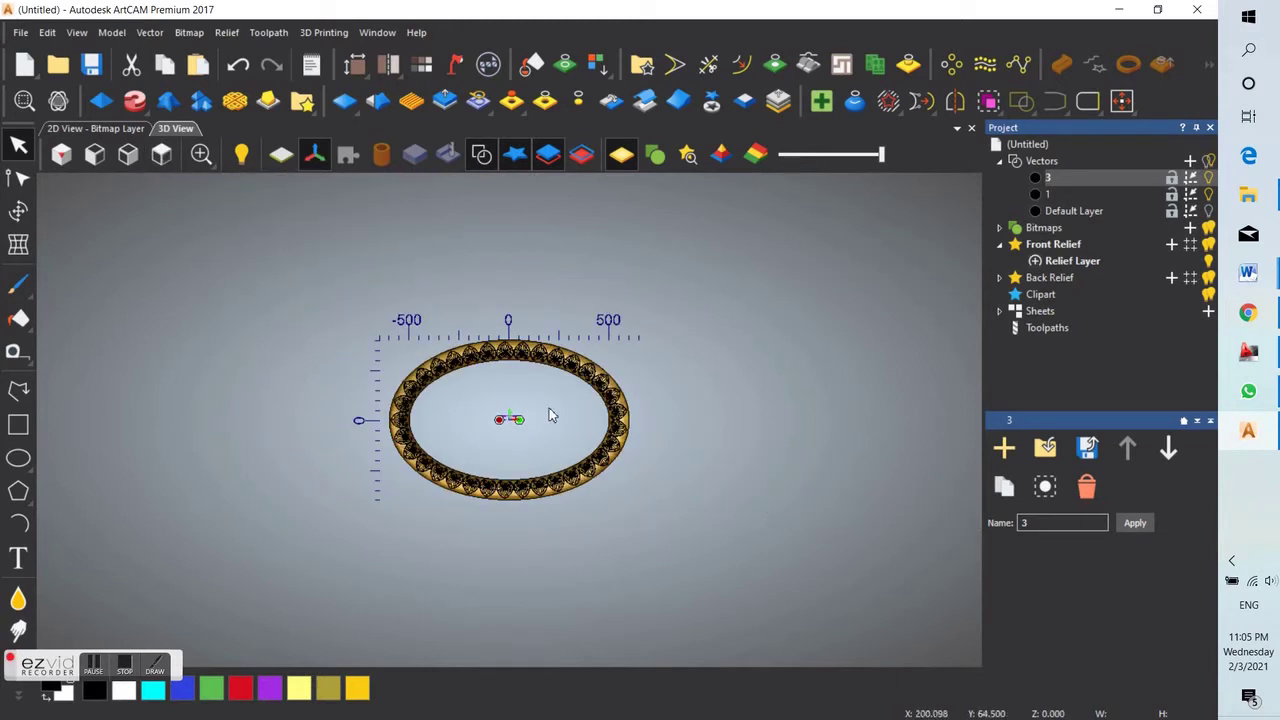
pyautogui.scroll(3, 530, 410)
pyautogui.scroll(1, 526, 395)
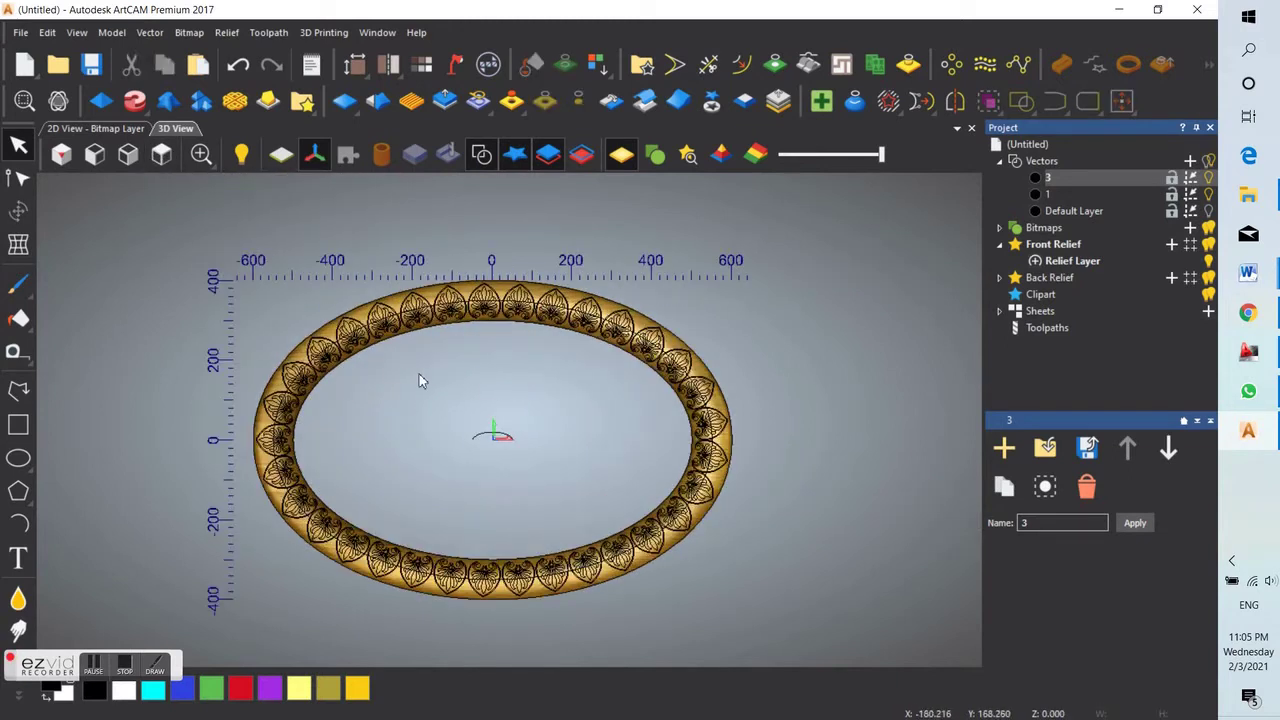
pyautogui.scroll(1, 346, 368)
pyautogui.scroll(-1, 343, 365)
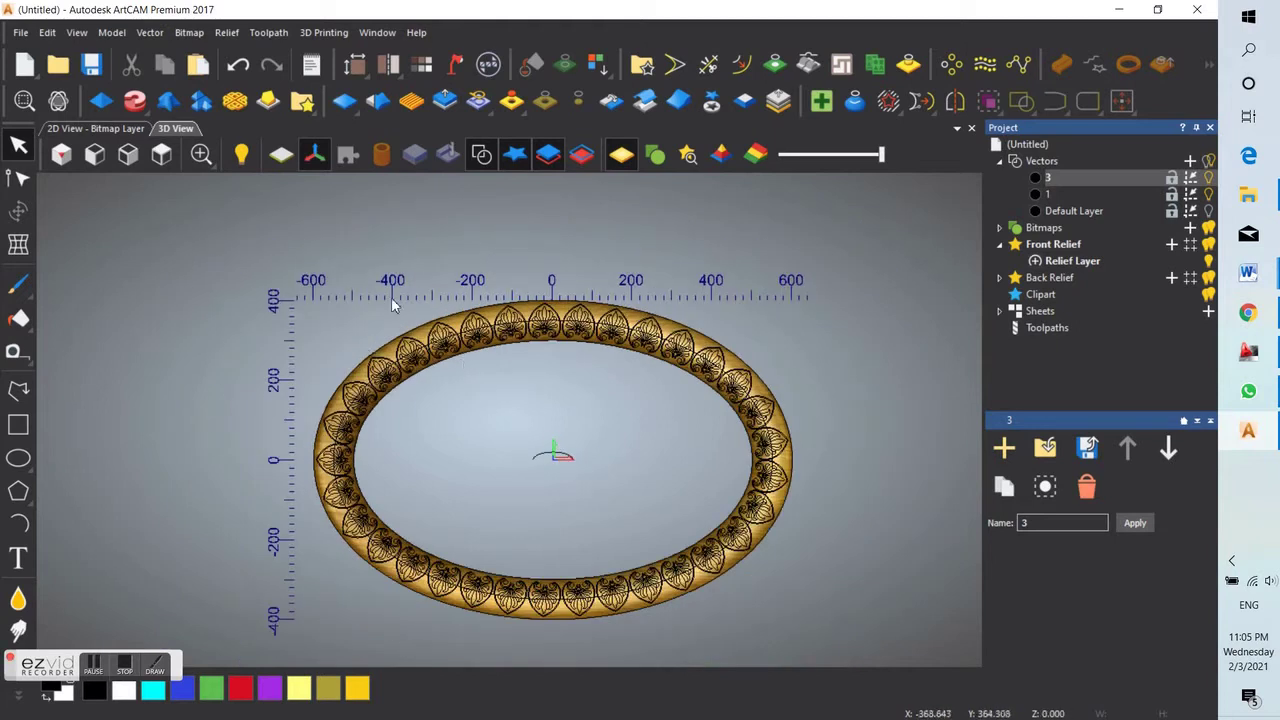
pyautogui.click(281, 154)
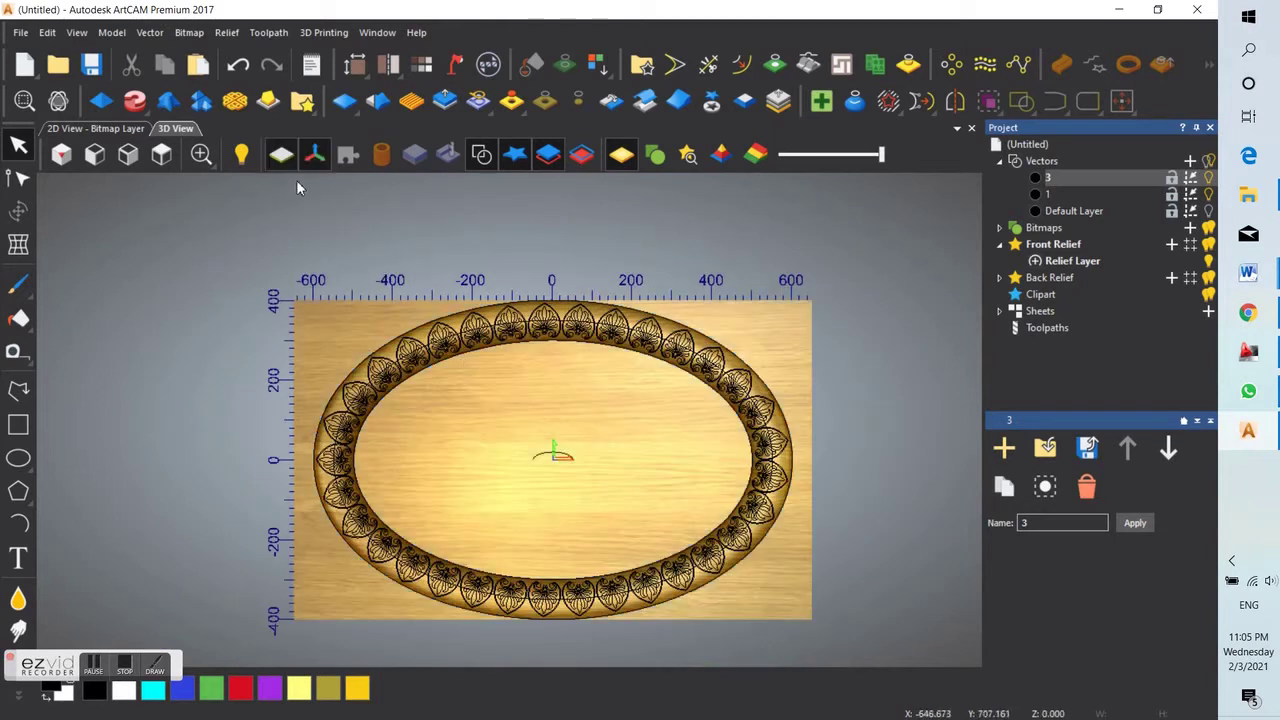
# - Select all the motif copies on the oval ring, leaving out the three ellipses and the central arc
pyautogui.scroll(-2, 310, 240)
pyautogui.moveTo(716, 580); pyautogui.dragTo(781, 618)
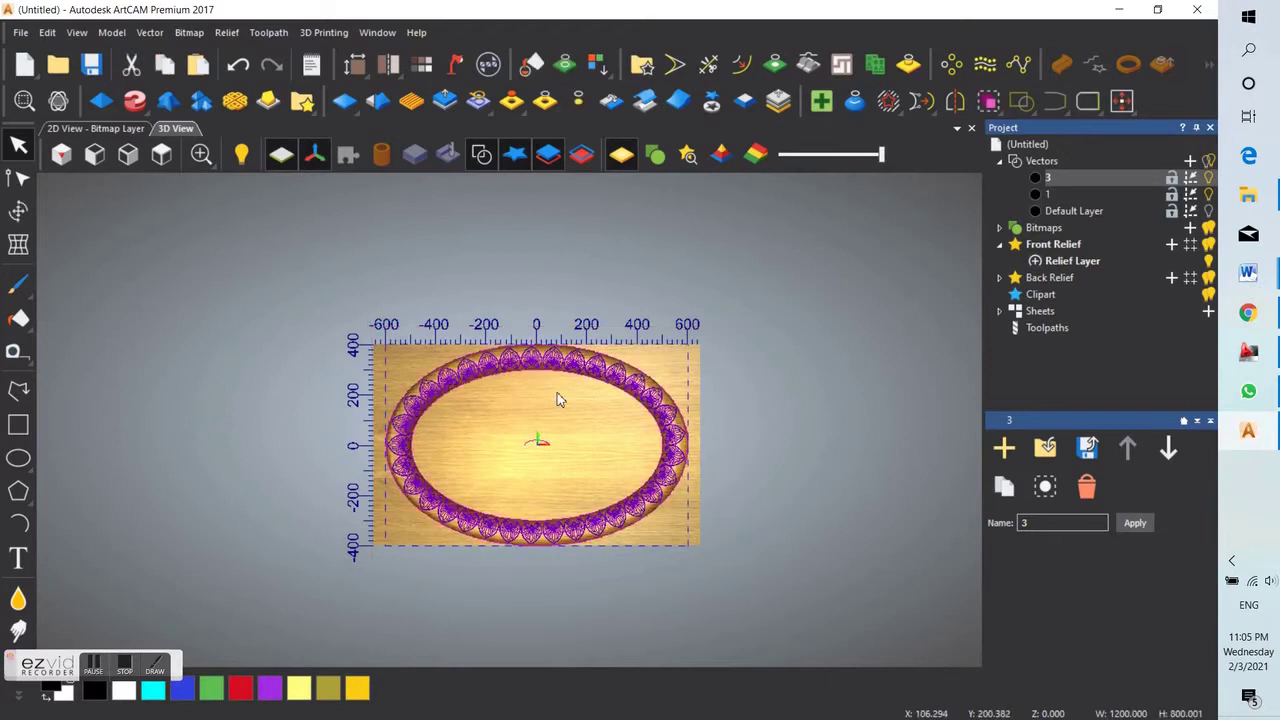
pyautogui.scroll(4, 507, 379)
pyautogui.scroll(3, 396, 378)
pyautogui.scroll(1, 372, 360)
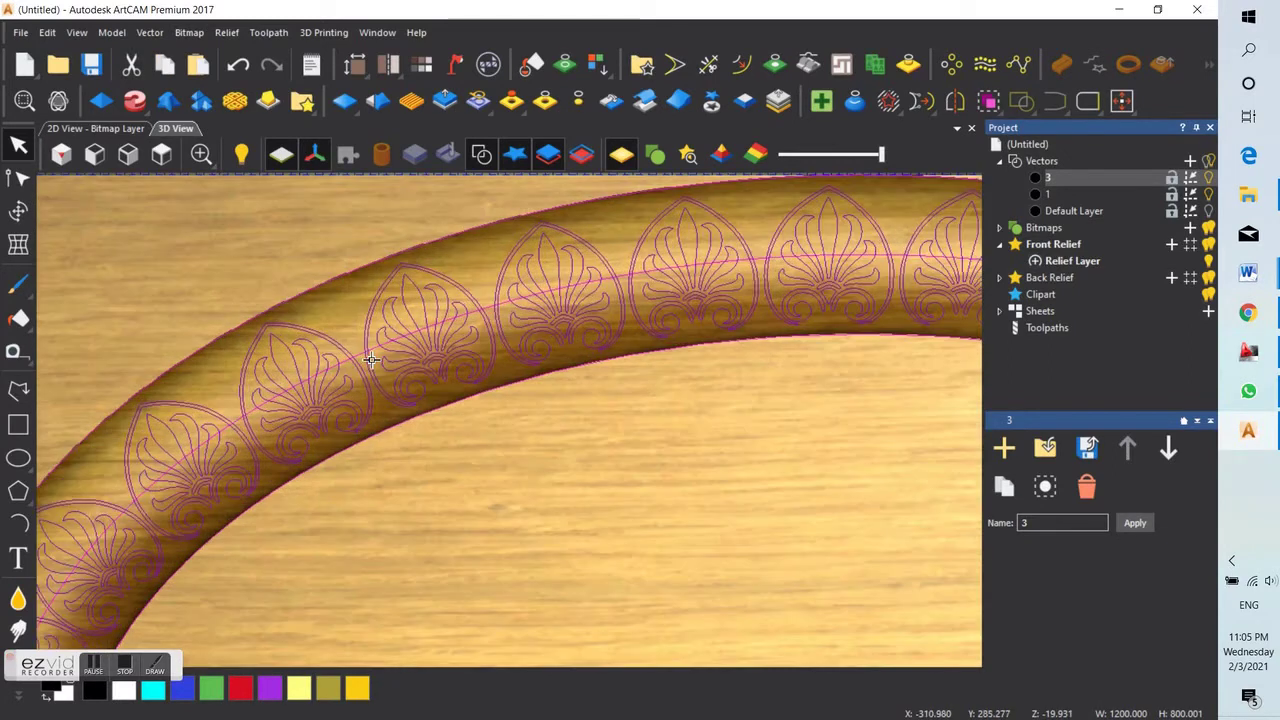
pyautogui.keyDown('shift'); pyautogui.click(369, 354); pyautogui.keyUp('shift')
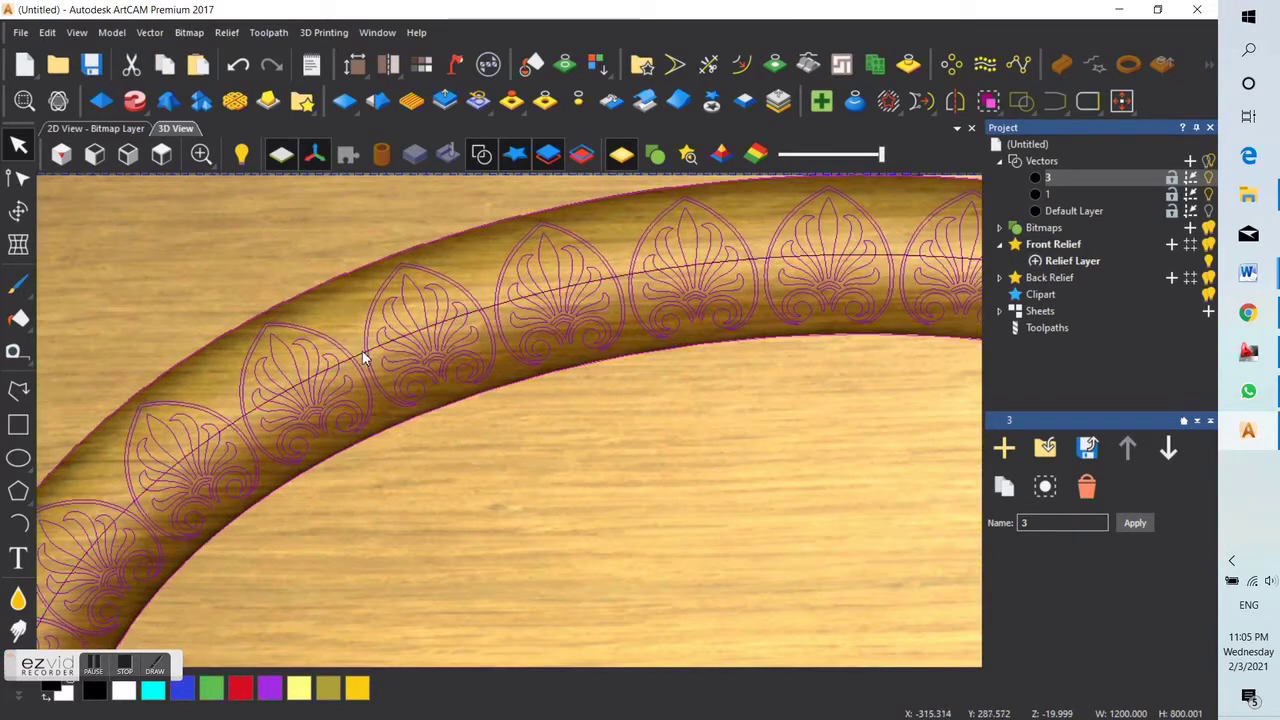
pyautogui.keyDown('shift'); pyautogui.click(319, 285); pyautogui.keyUp('shift')
pyautogui.keyDown('shift'); pyautogui.click(399, 424); pyautogui.keyUp('shift')
pyautogui.scroll(-6, 685, 472)
pyautogui.scroll(5, 665, 558)
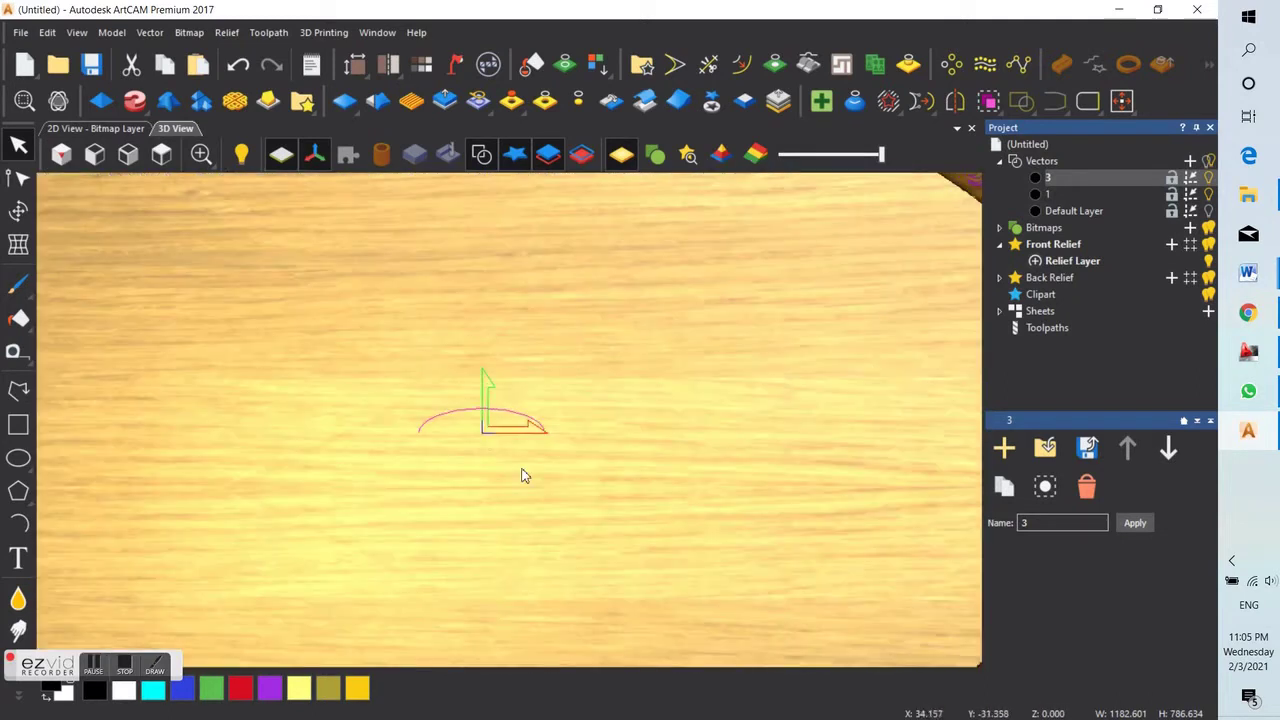
pyautogui.scroll(-5, 465, 413)
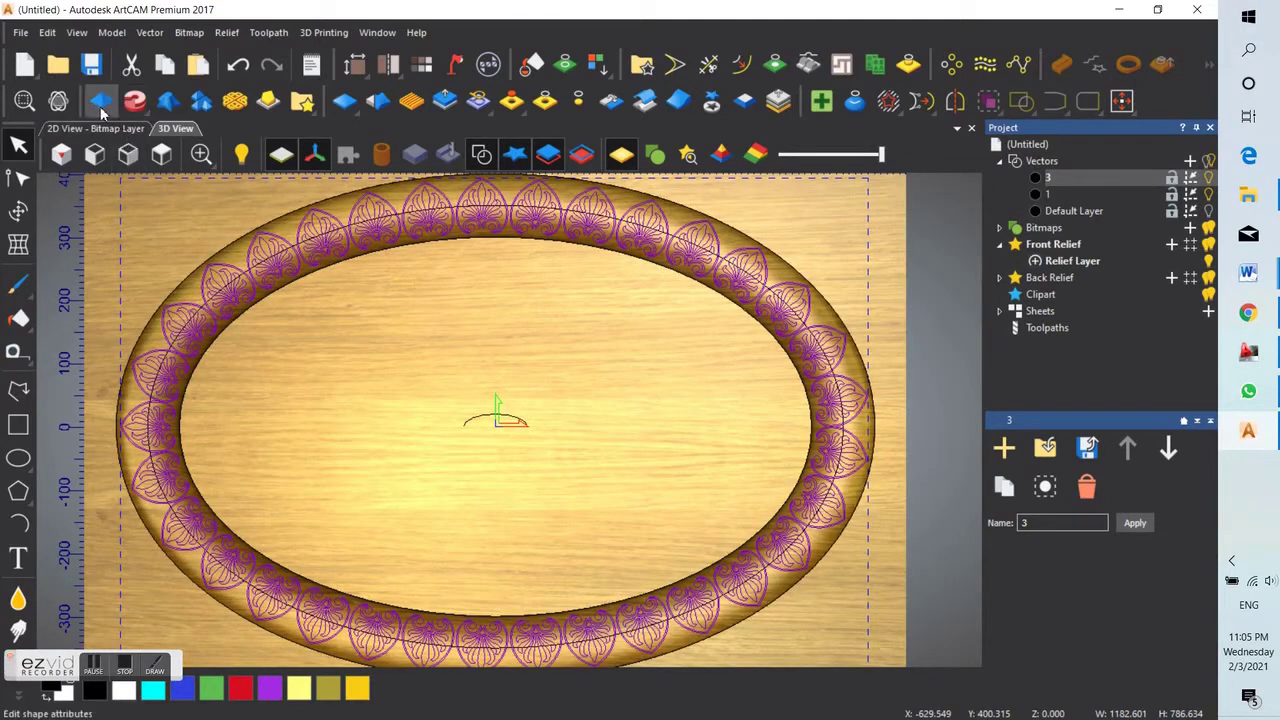
# - Apply a Square shape profile with a -60 degree angle and no height limit to the selected motifs using the Shape Editor
pyautogui.click(101, 101)
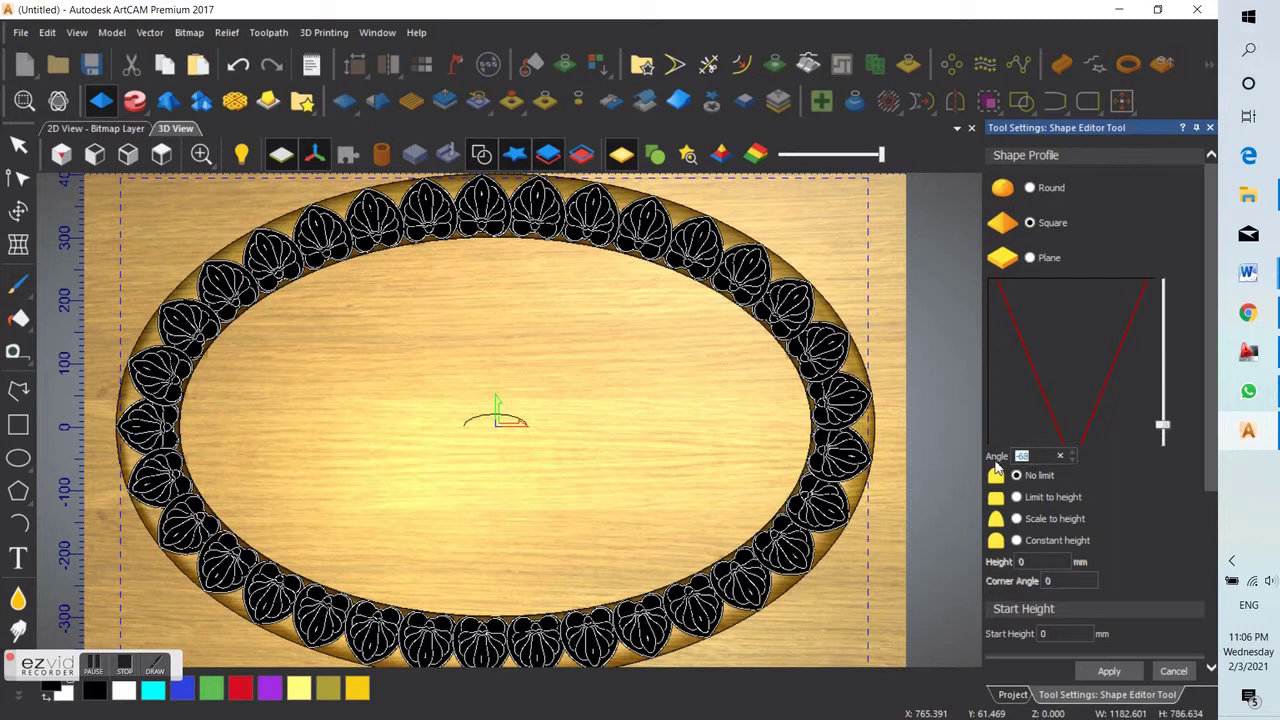
pyautogui.write('6')
pyautogui.click(1110, 672)
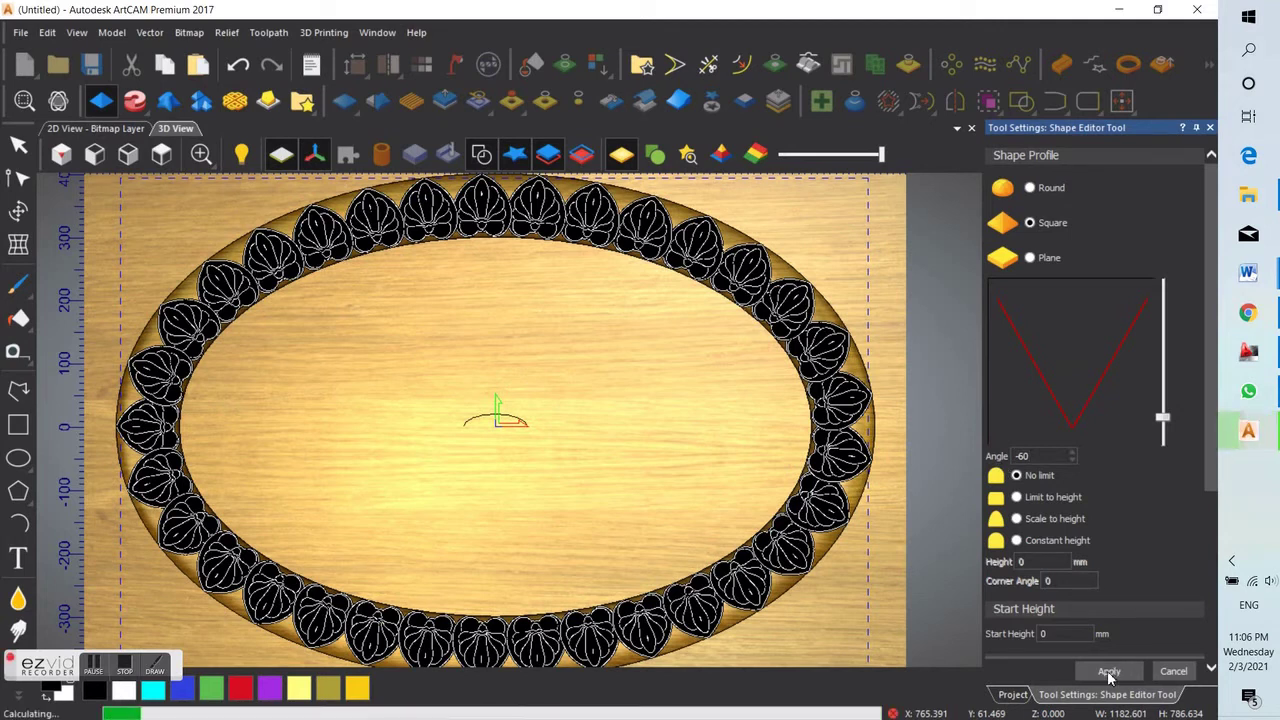
pyautogui.click(1170, 672)
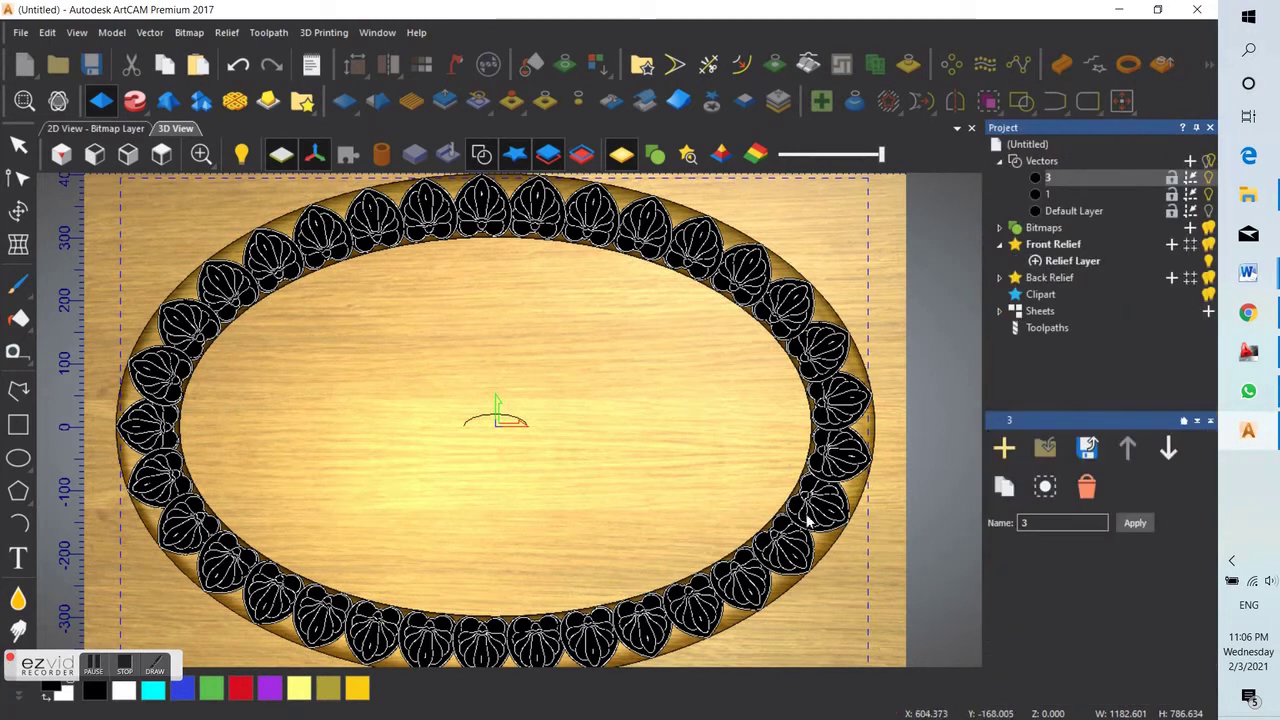
# - Inspect the carved motif ring from above with the vectors temporarily hidden
pyautogui.click(481, 155)
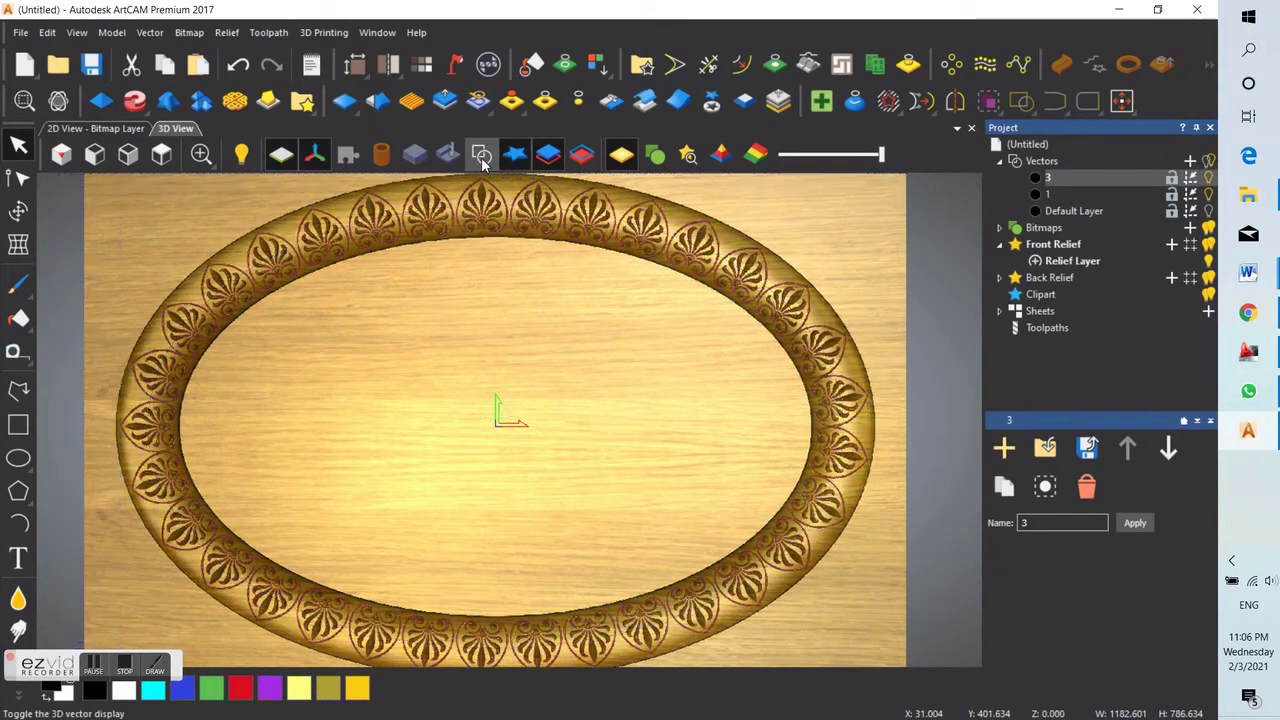
pyautogui.click(166, 158)
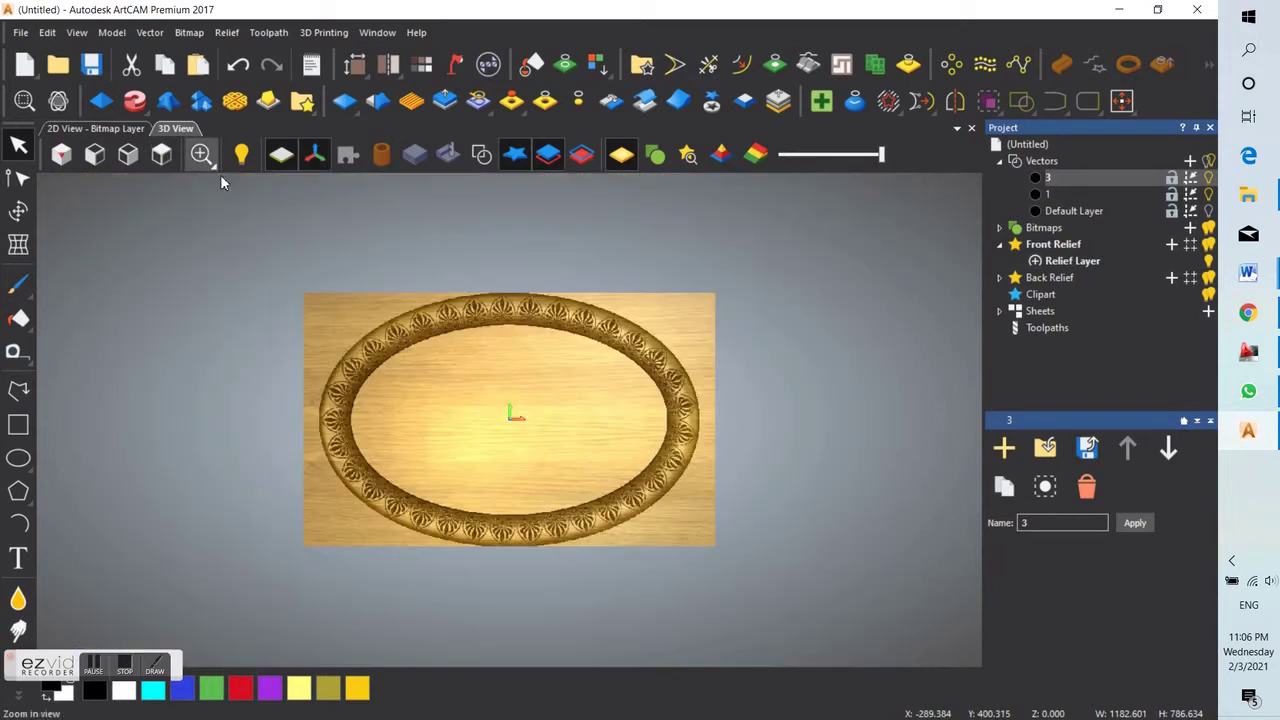
pyautogui.scroll(1, 560, 300)
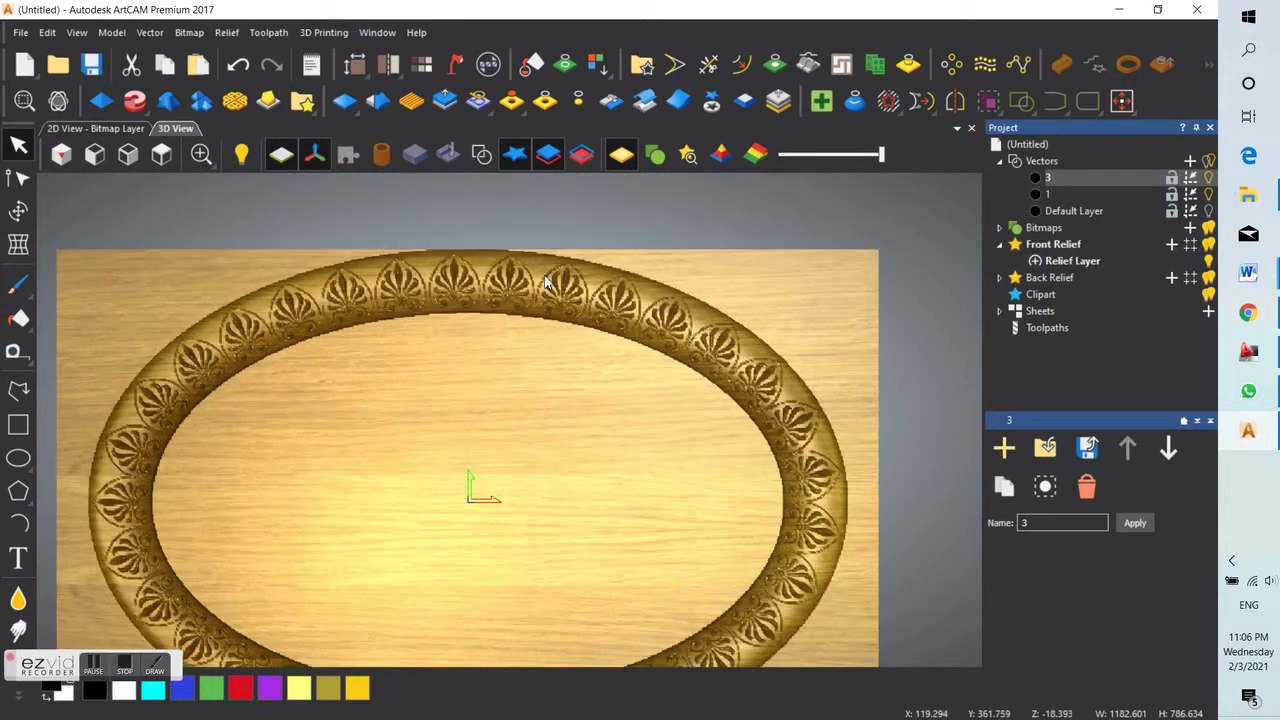
pyautogui.scroll(-1, 520, 342)
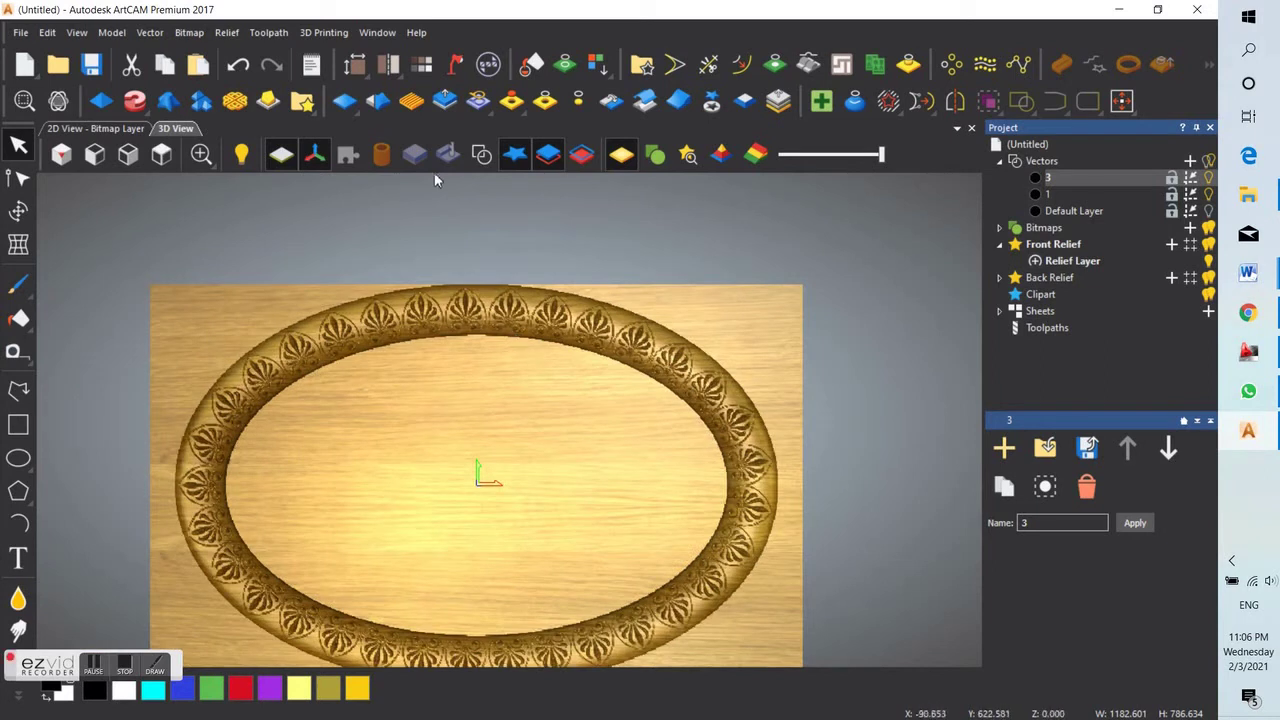
pyautogui.click(481, 155)
pyautogui.scroll(1, 299, 404)
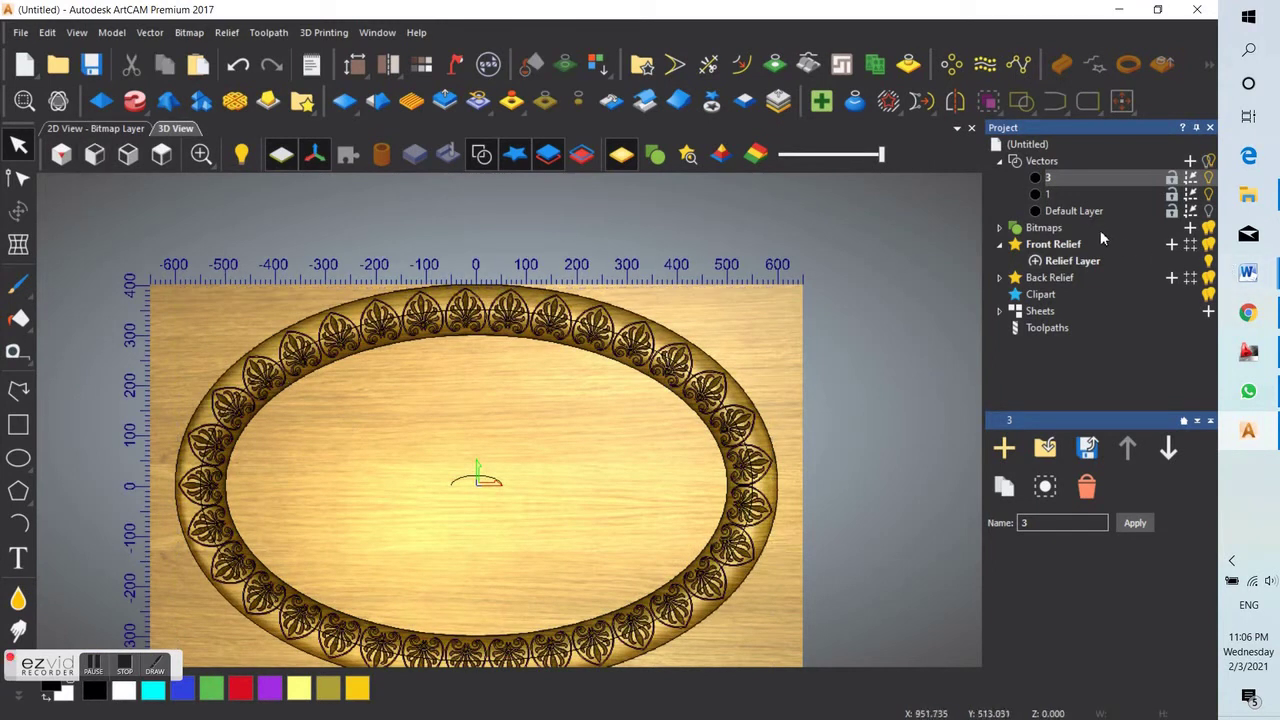
# - Add a new layer named 55 to the Front Relief and make it the active layer
pyautogui.click(999, 244)
pyautogui.click(999, 245)
pyautogui.click(1171, 246)
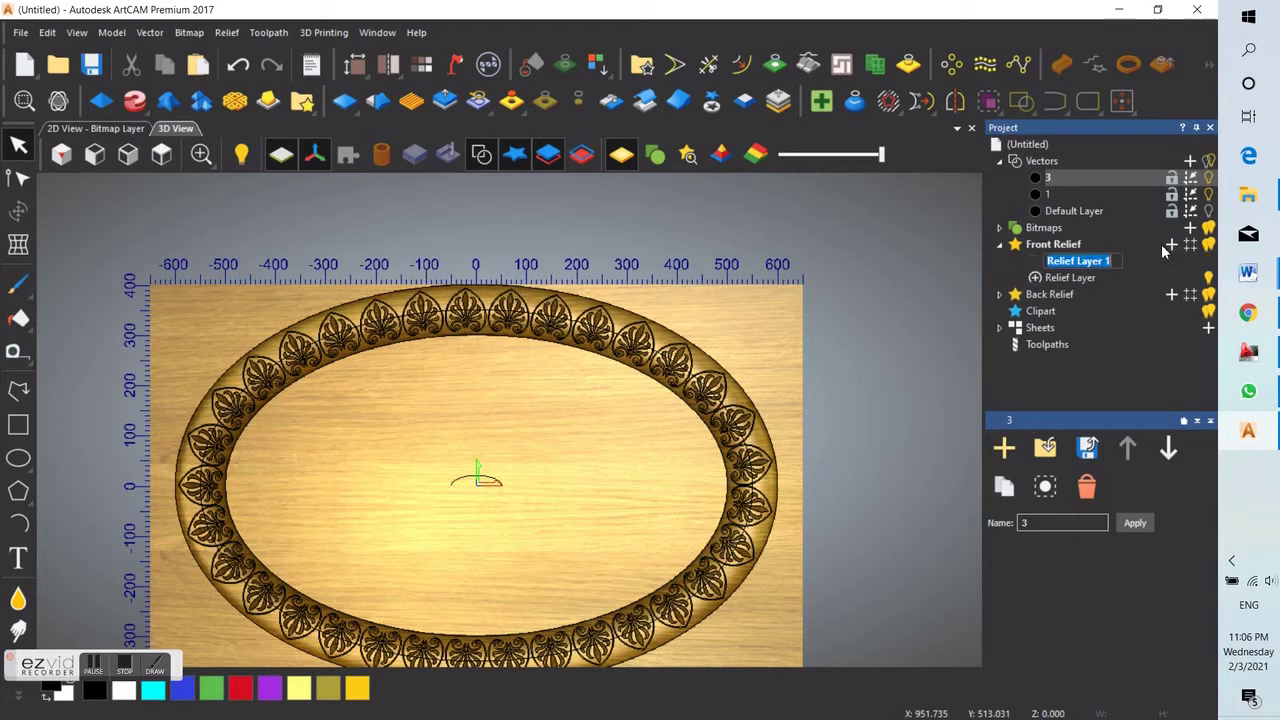
pyautogui.write('55')
pyautogui.press('Return')
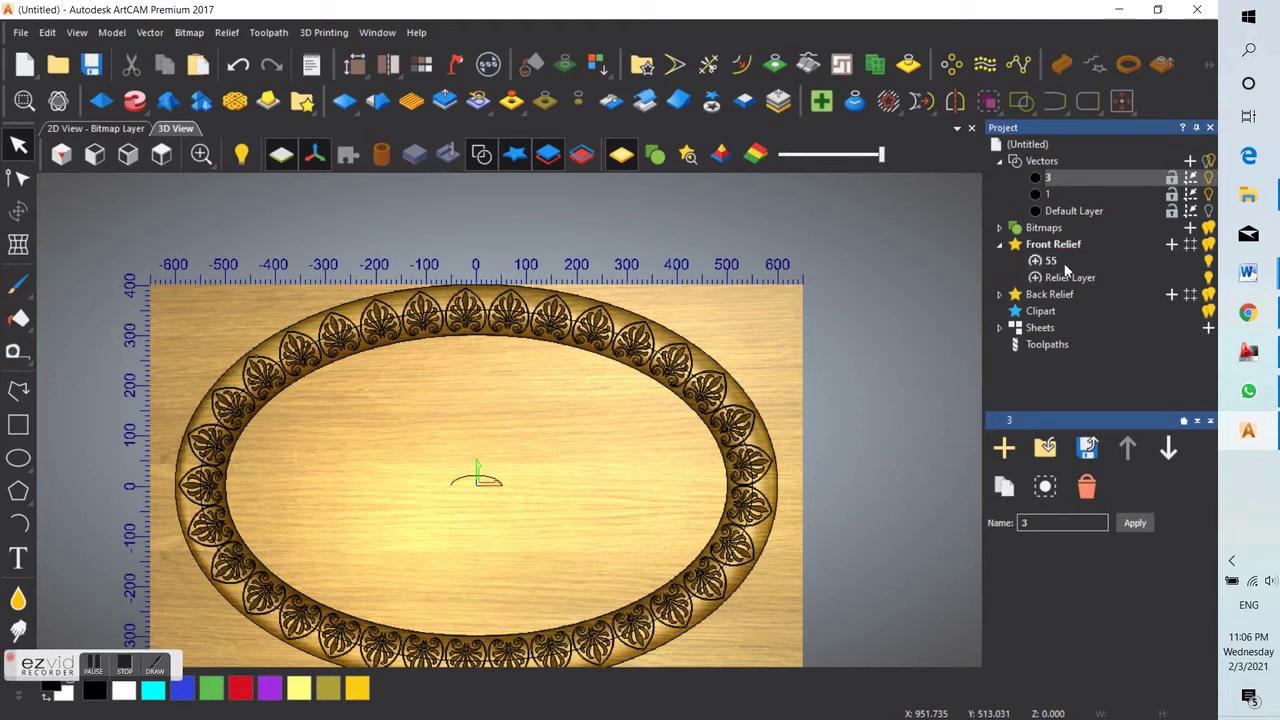
pyautogui.click(1063, 263)
# - Insert the horizontal elephant scene from the udagama relief clipart library and position it over the oval ring
pyautogui.click(302, 101)
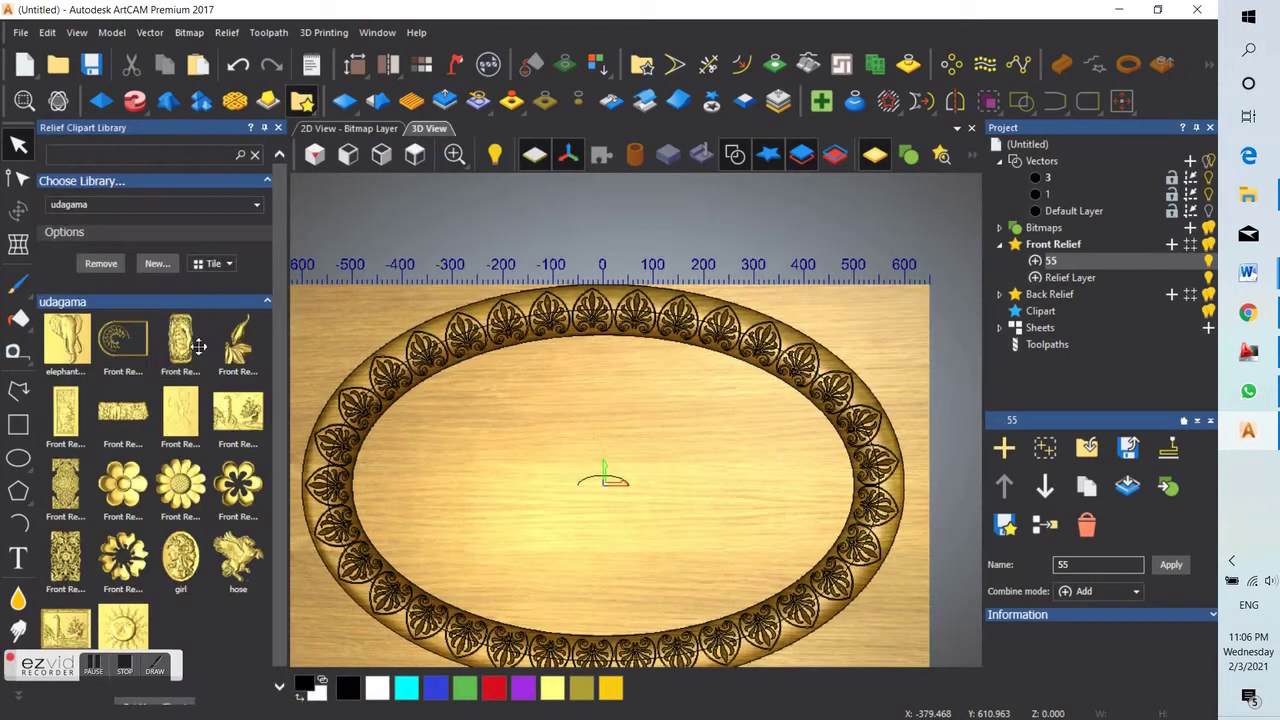
pyautogui.moveTo(118, 418); pyautogui.dragTo(545, 444)
pyautogui.scroll(-1, 545, 444)
pyautogui.scroll(2, 628, 485)
pyautogui.moveTo(695, 471); pyautogui.dragTo(757, 490)
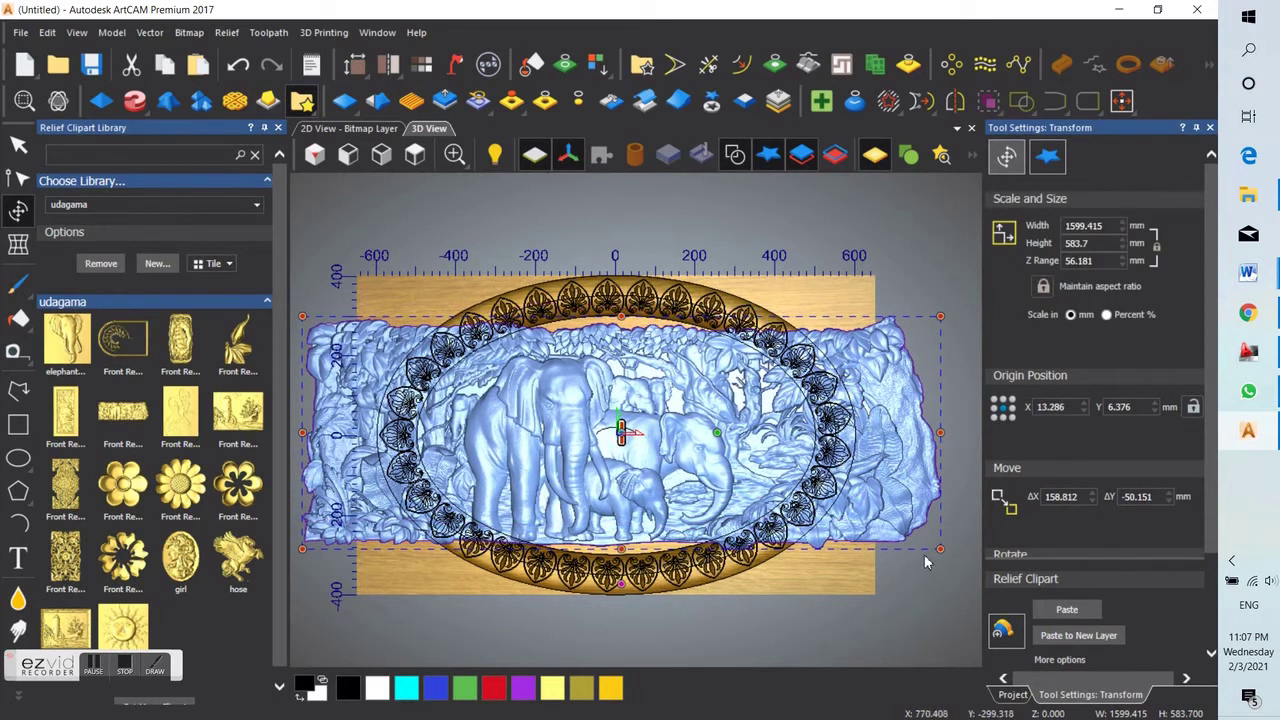
# - Enlarge the elephant relief to about 1673 x 610 mm, shift it to fit the oval opening, and paste it into layer 55
pyautogui.moveTo(939, 548); pyautogui.dragTo(951, 552)
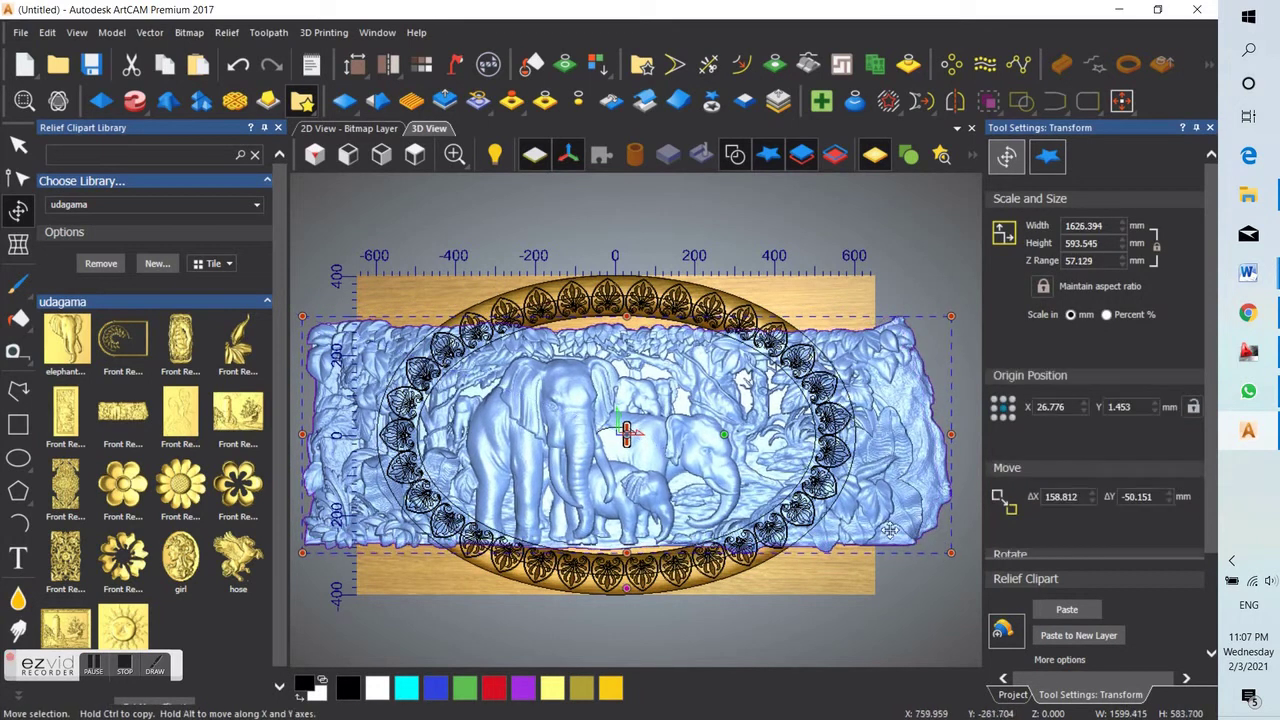
pyautogui.moveTo(951, 316); pyautogui.dragTo(965, 297)
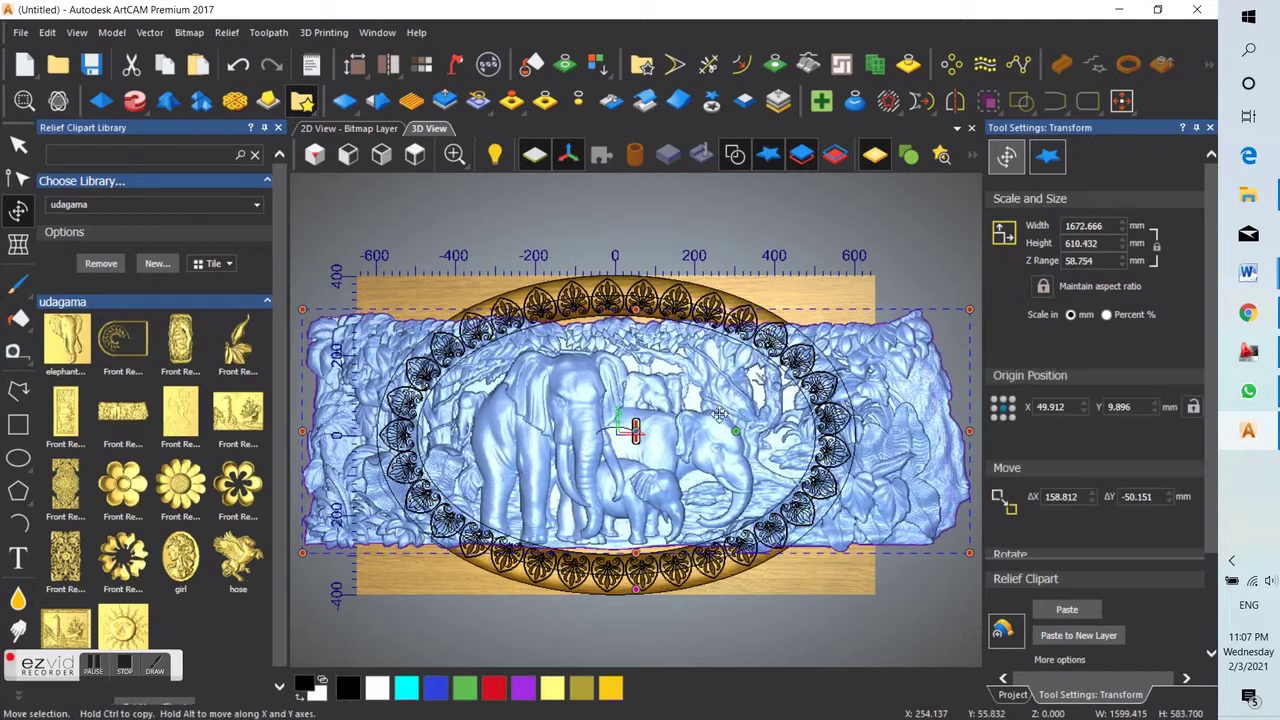
pyautogui.moveTo(719, 428); pyautogui.dragTo(725, 429)
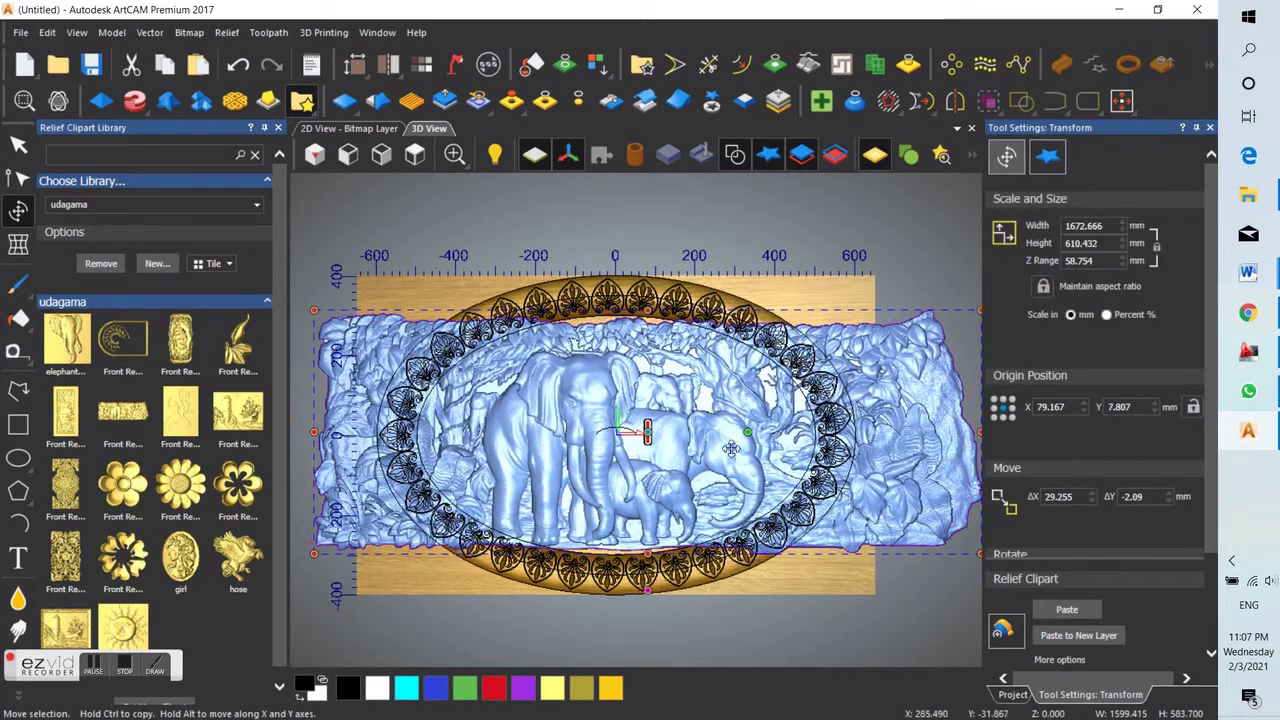
pyautogui.click(1068, 612)
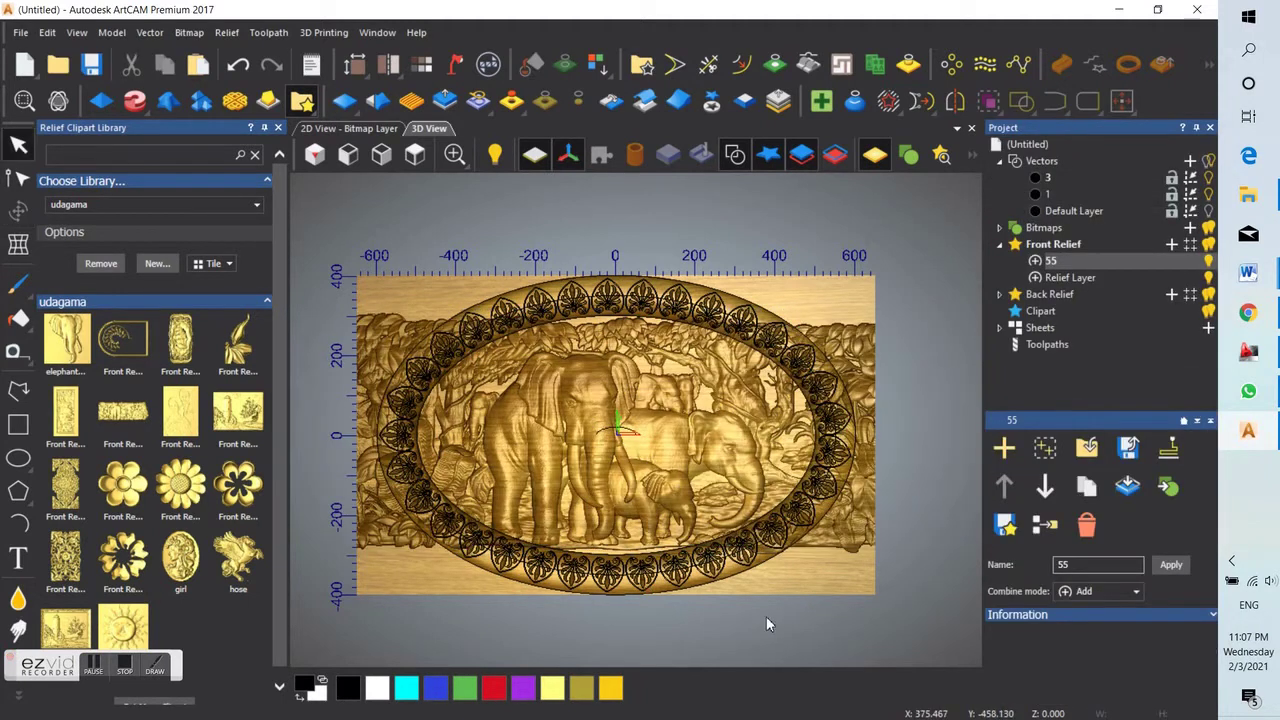
# - Select the inner 1000 x 600 mm ellipse and zero the elephant relief outside it
pyautogui.scroll(3, 683, 573)
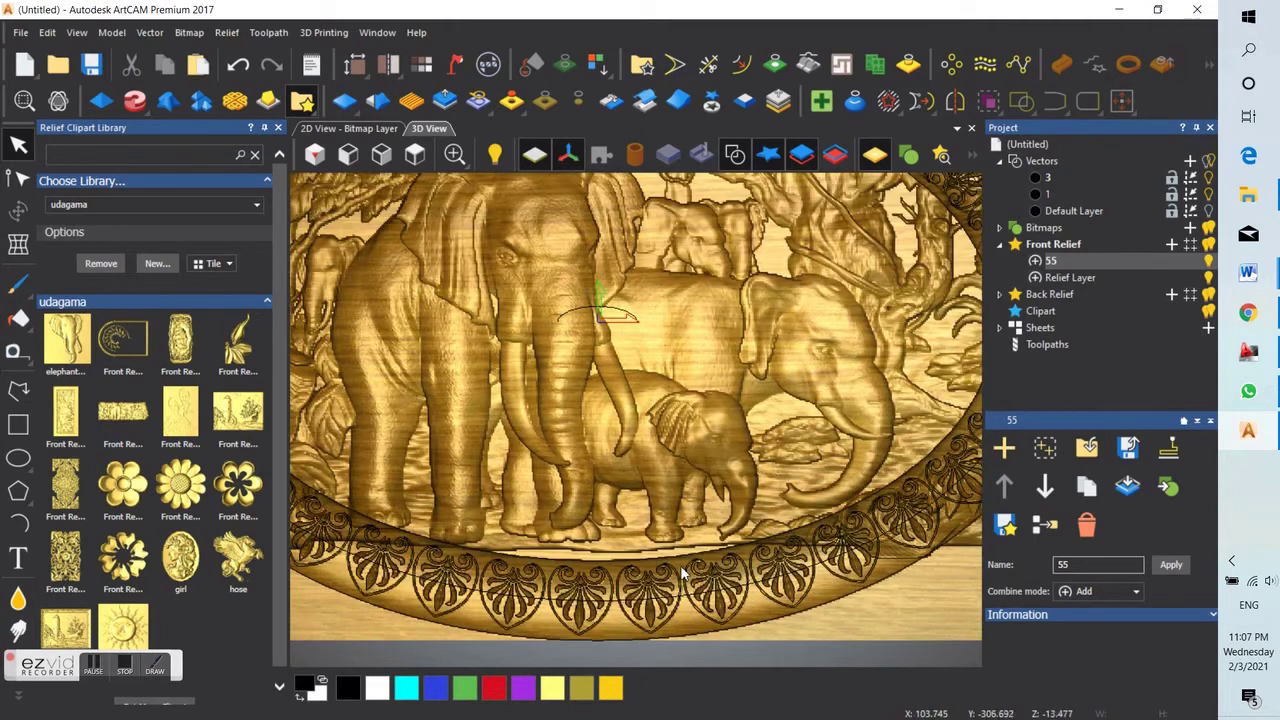
pyautogui.click(679, 558)
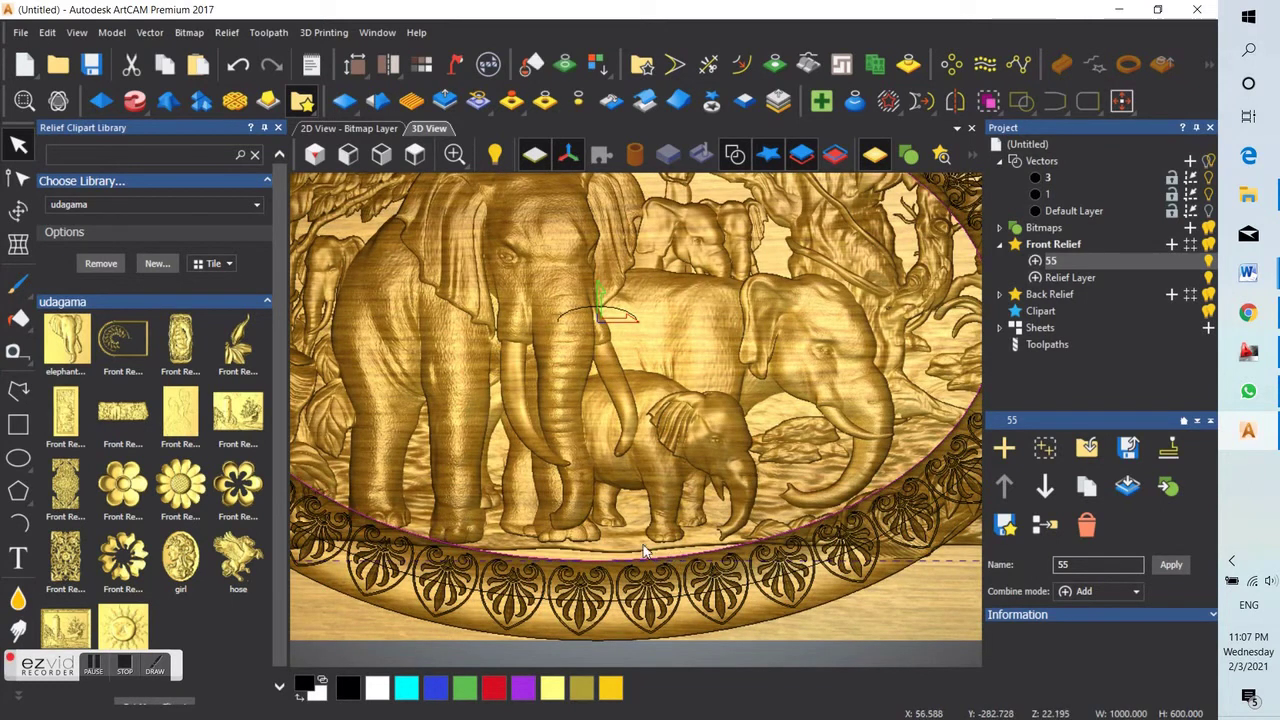
pyautogui.scroll(-3, 674, 551)
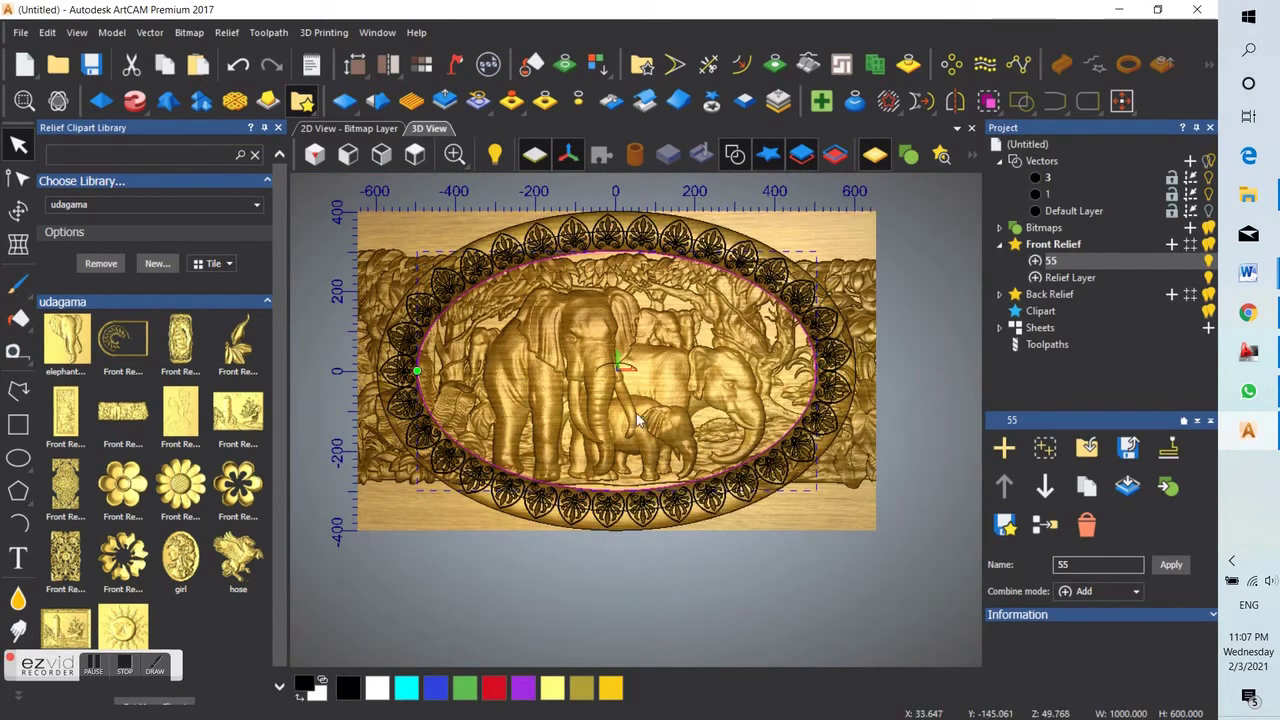
pyautogui.click(578, 102)
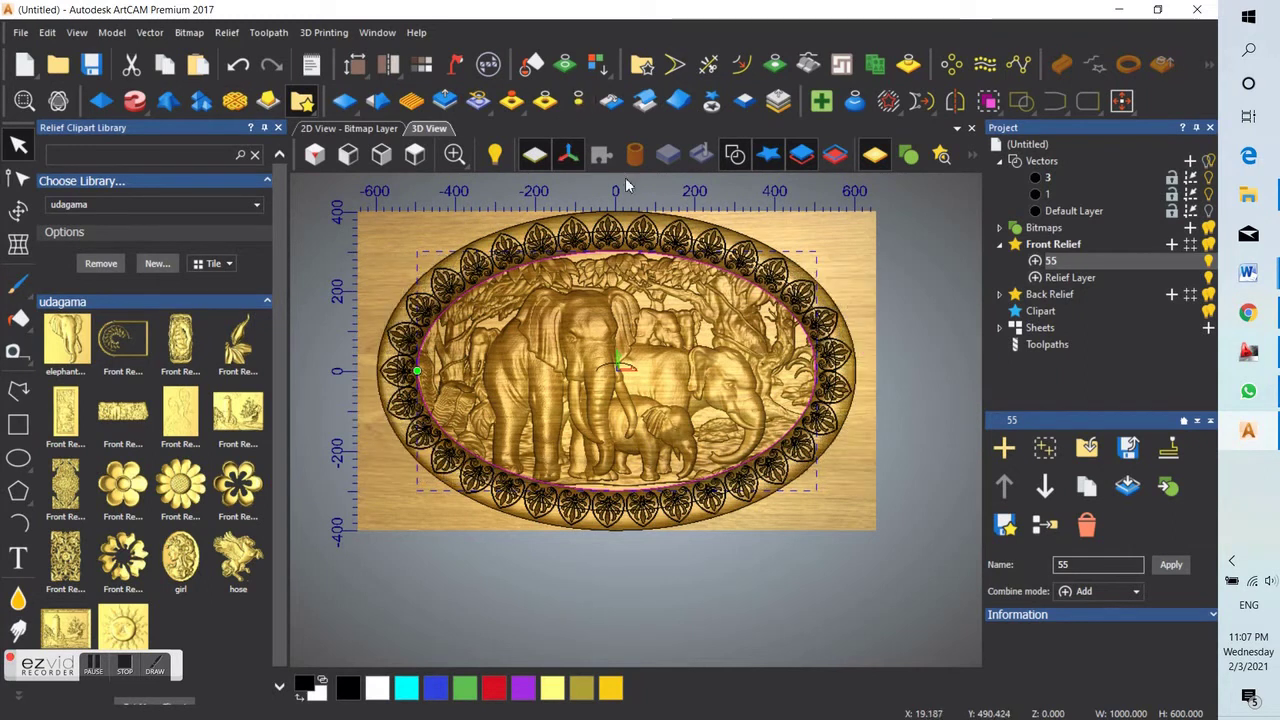
pyautogui.click(863, 491)
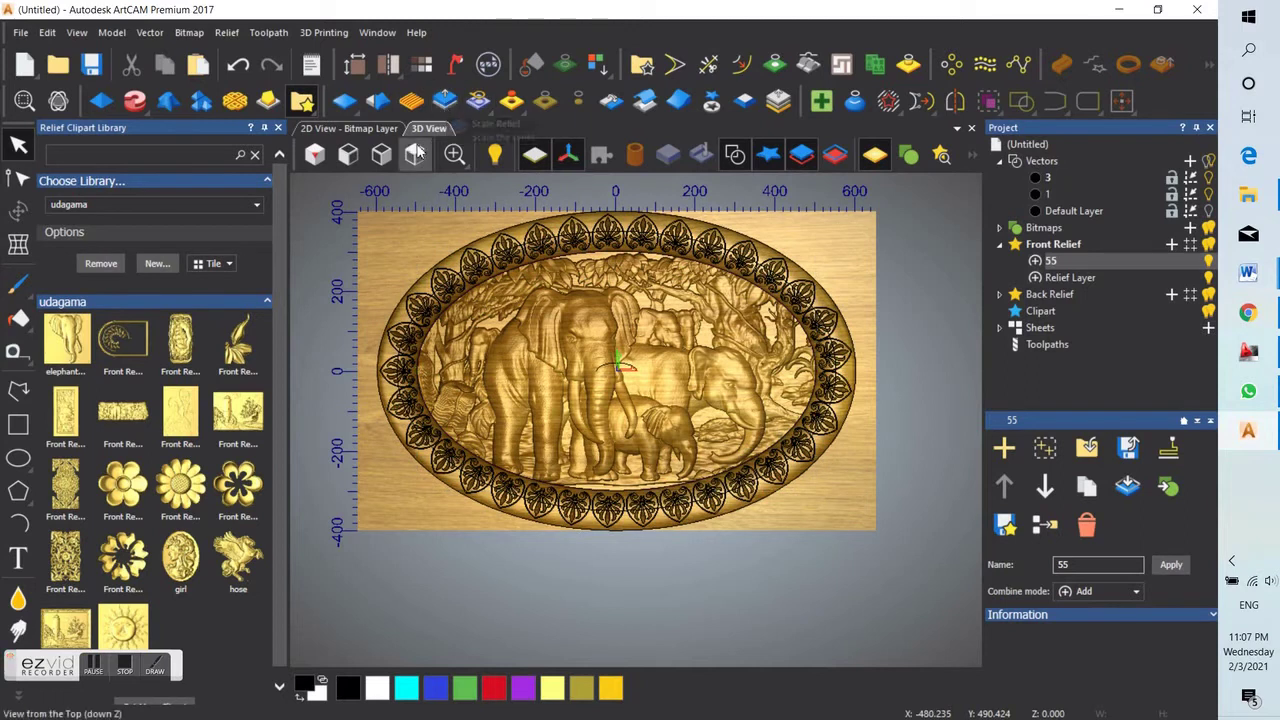
# - Hide the flat base plane and inspect the framed elephant relief at an angle and from above
pyautogui.click(533, 155)
pyautogui.moveTo(615, 493); pyautogui.dragTo(590, 447)
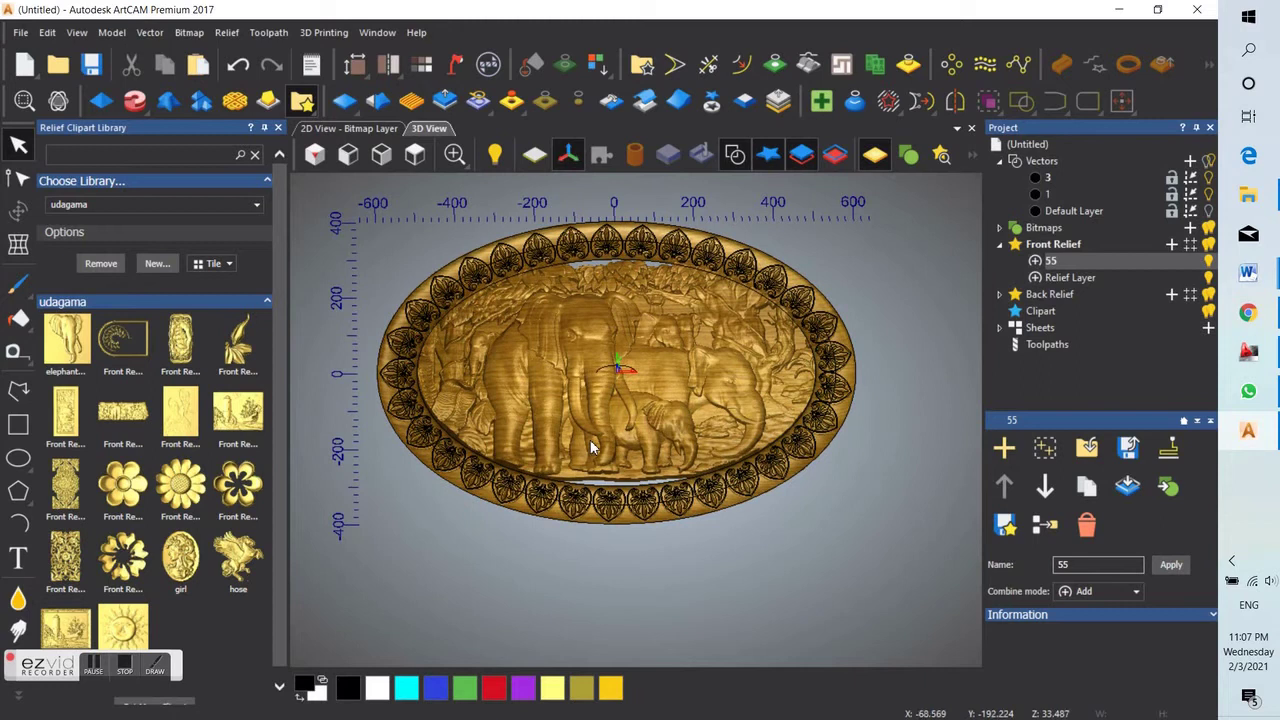
pyautogui.scroll(3, 585, 445)
pyautogui.scroll(-4, 578, 442)
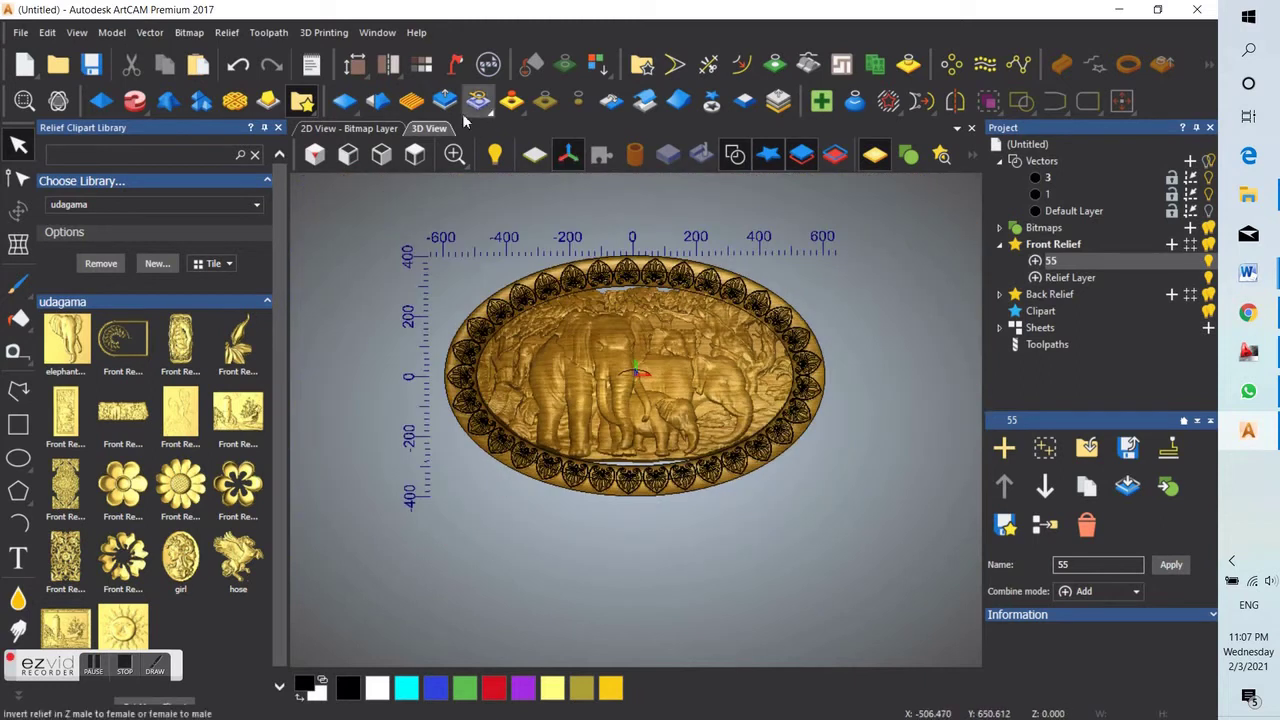
pyautogui.click(414, 154)
pyautogui.scroll(3, 340, 253)
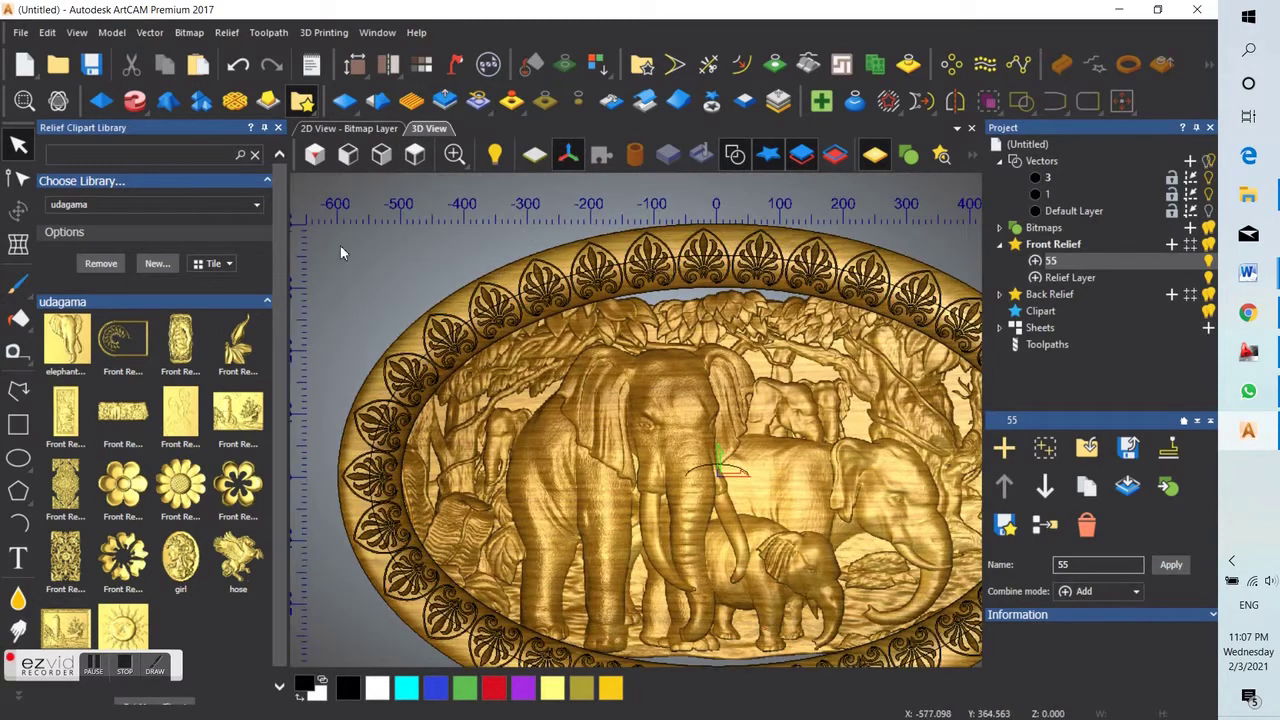
# - Start the Shape Editor and select the ring's outer and inner ellipses together
pyautogui.click(100, 101)
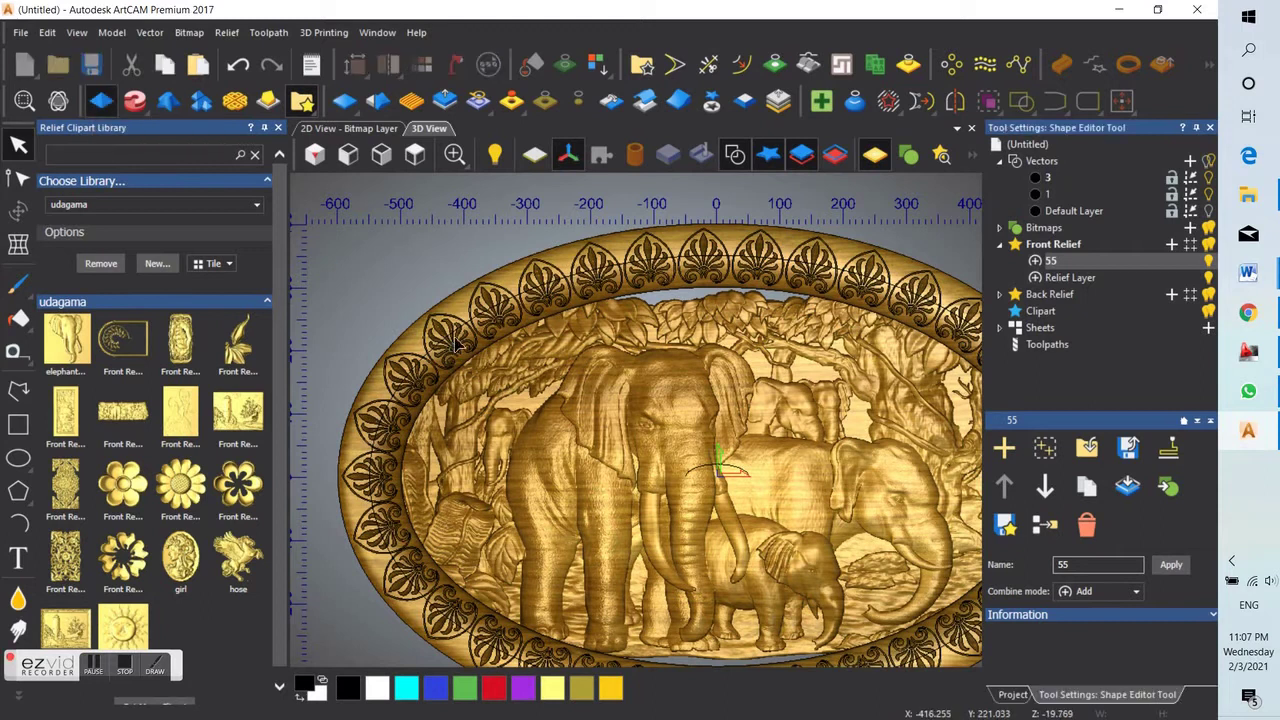
pyautogui.scroll(2, 456, 343)
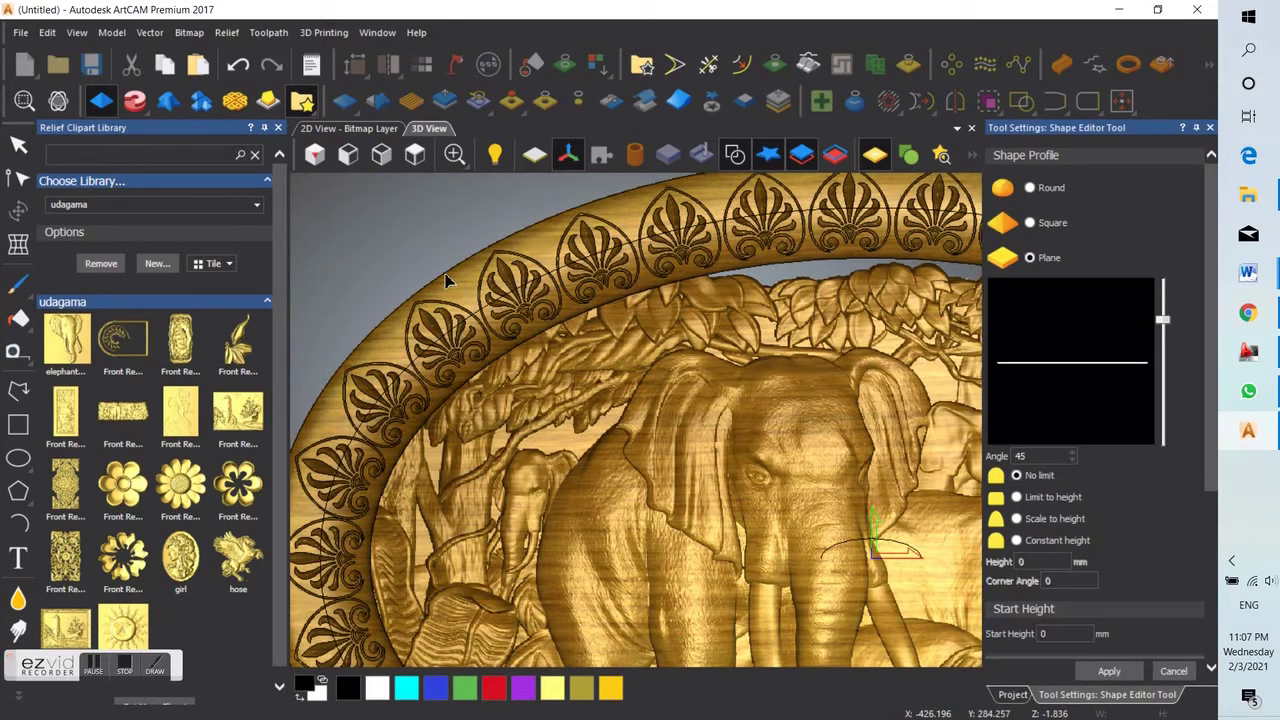
pyautogui.click(445, 273)
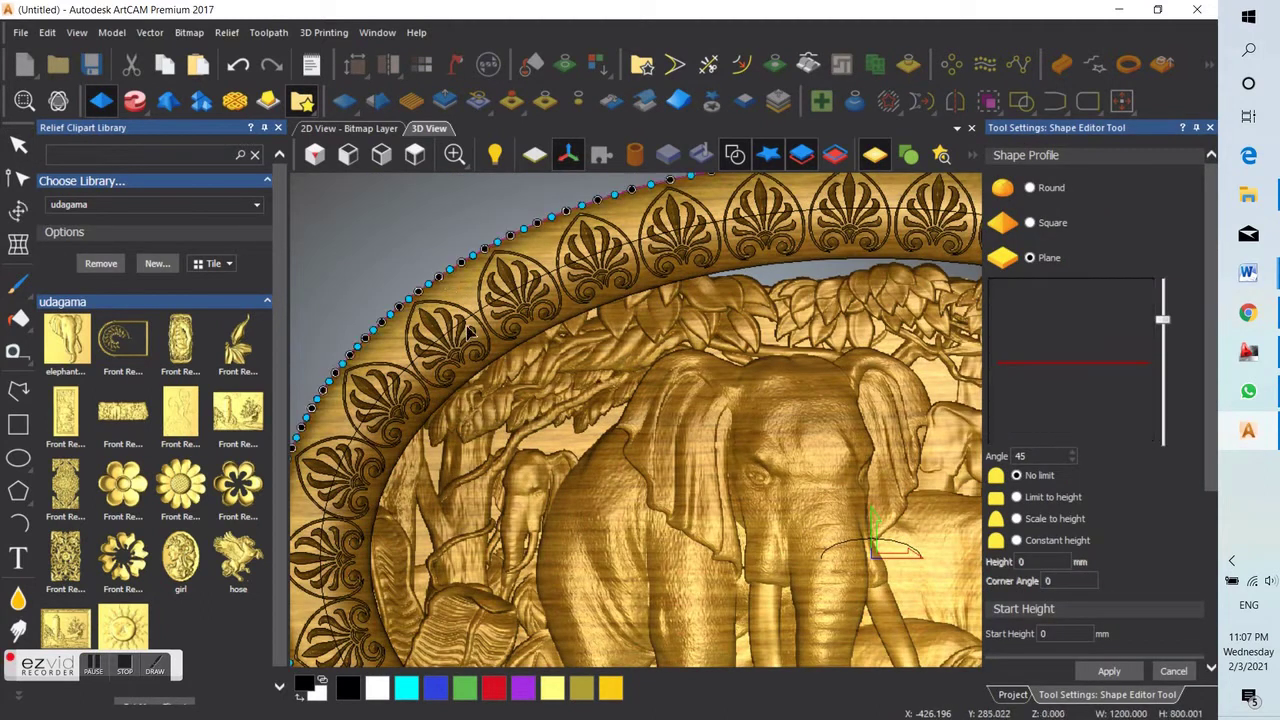
pyautogui.keyDown('shift'); pyautogui.click(515, 346); pyautogui.keyUp('shift')
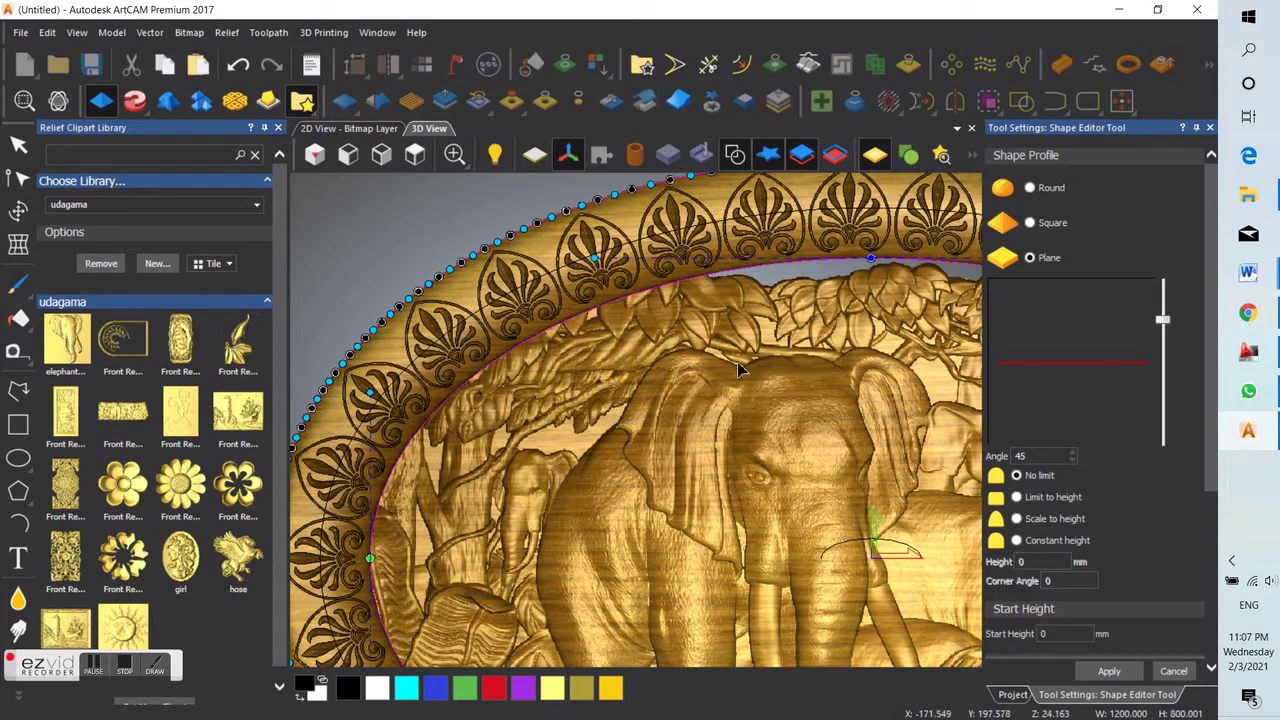
# - Give the ring a Square shape profile limited to a height of 25 mm with an 89 degree angle
pyautogui.click(1030, 224)
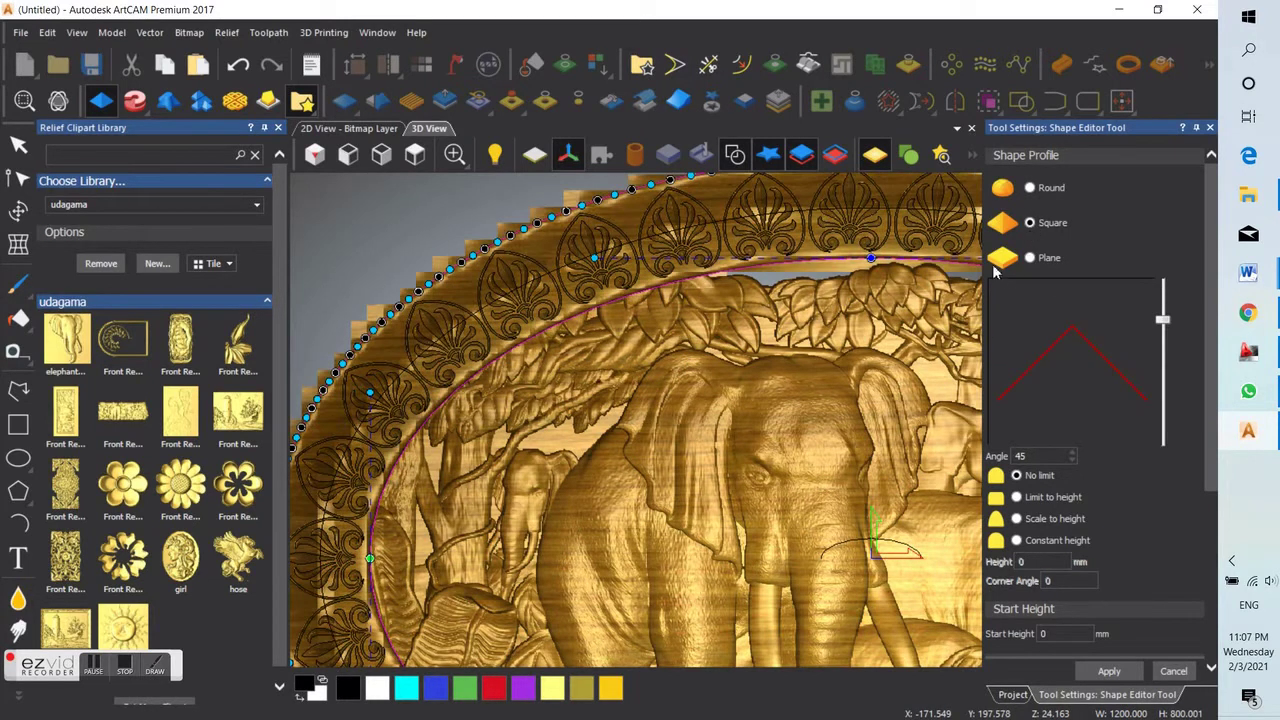
pyautogui.click(1017, 497)
pyautogui.moveTo(1213, 338); pyautogui.dragTo(1214, 440)
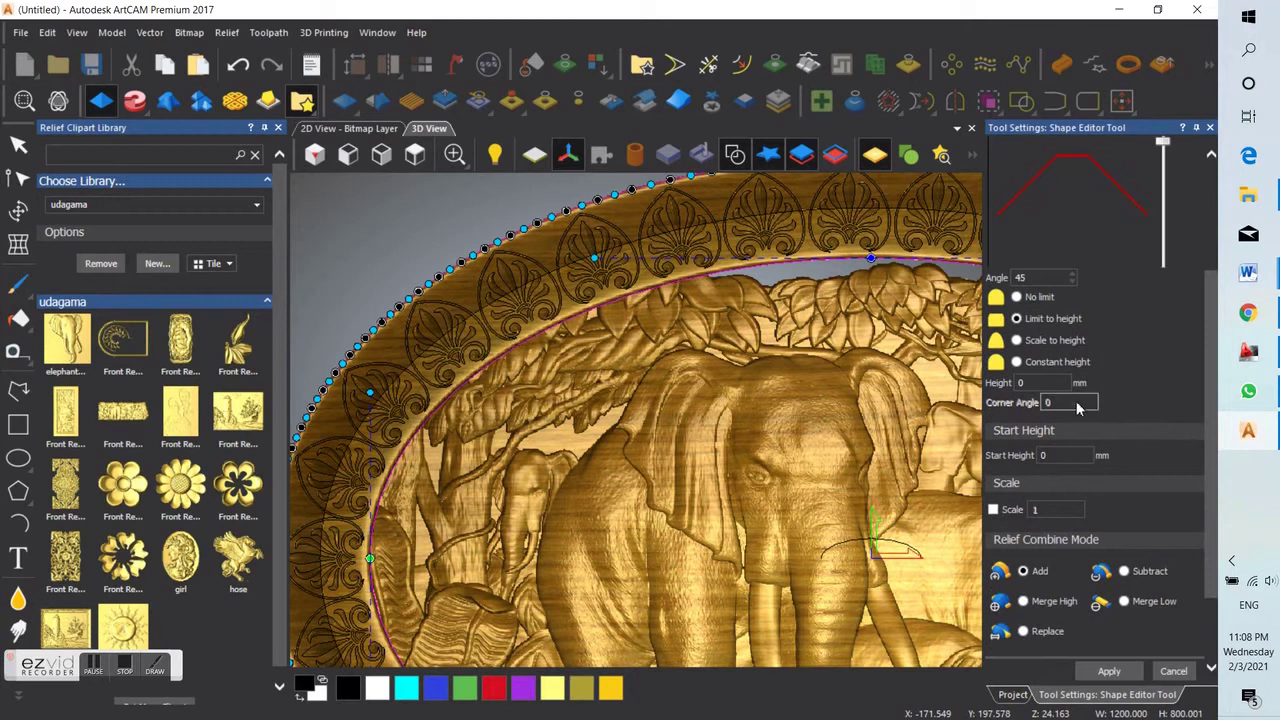
pyautogui.click(1033, 385)
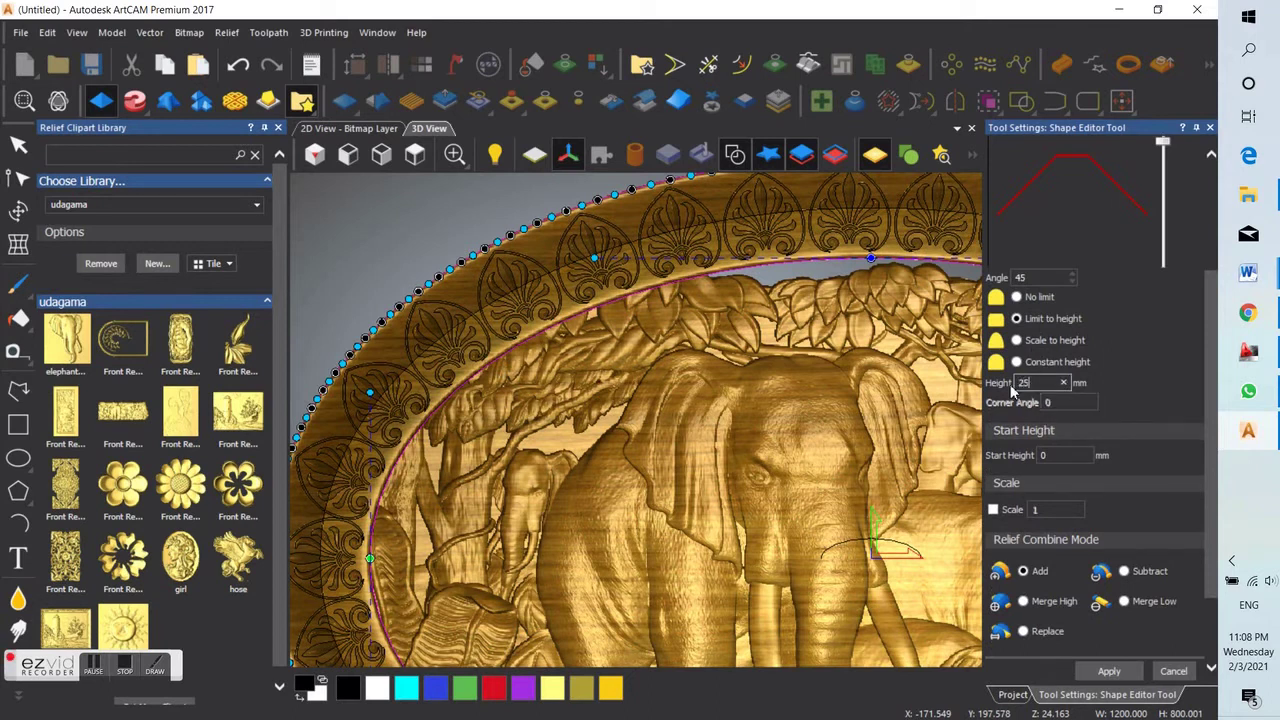
pyautogui.click(1039, 281)
pyautogui.doubleClick(1039, 281)
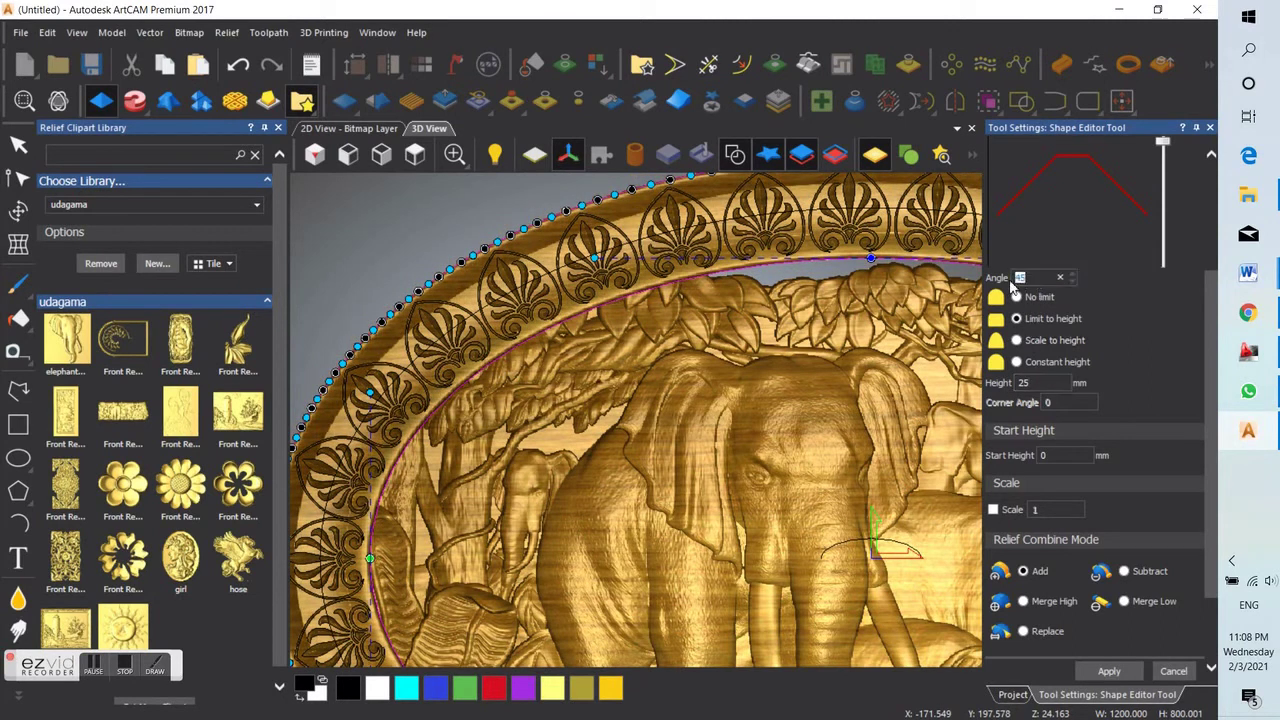
pyautogui.write('89')
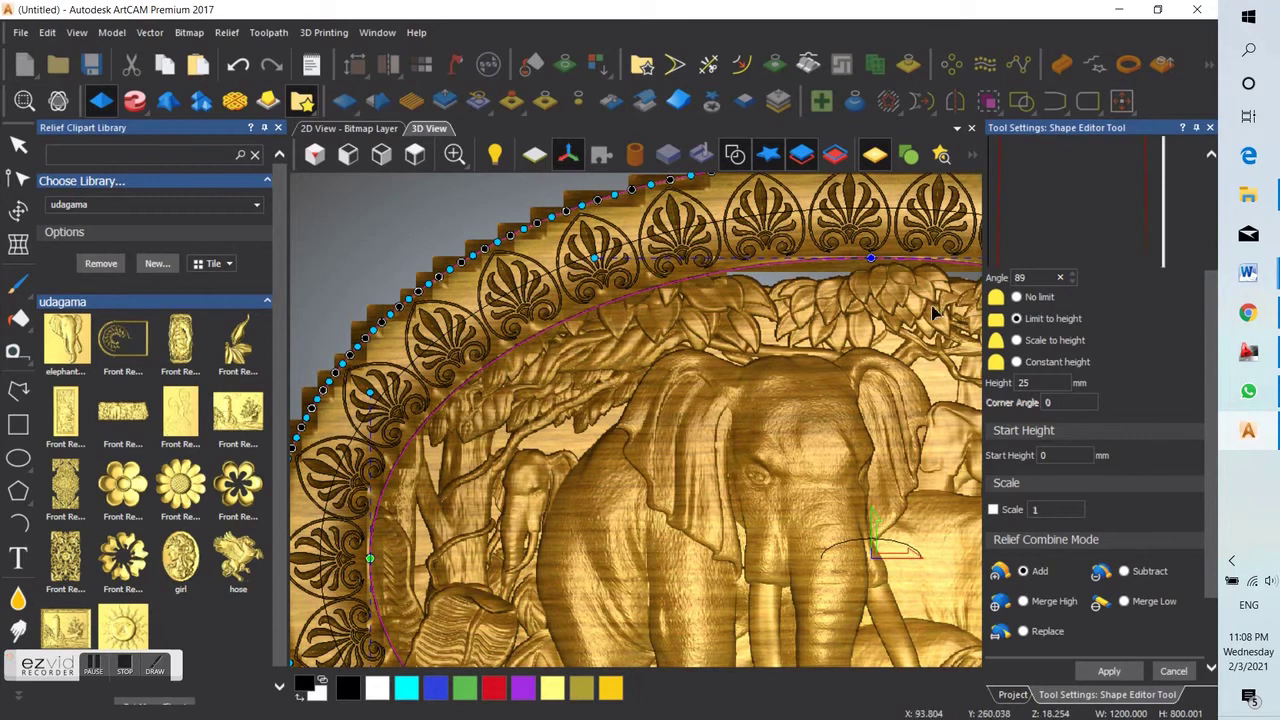
# - Try a 40 mm height limit for the oval ring's profile
pyautogui.scroll(-2, 806, 347)
pyautogui.scroll(-3, 790, 370)
pyautogui.moveTo(852, 430); pyautogui.dragTo(752, 437)
pyautogui.scroll(5, 752, 437)
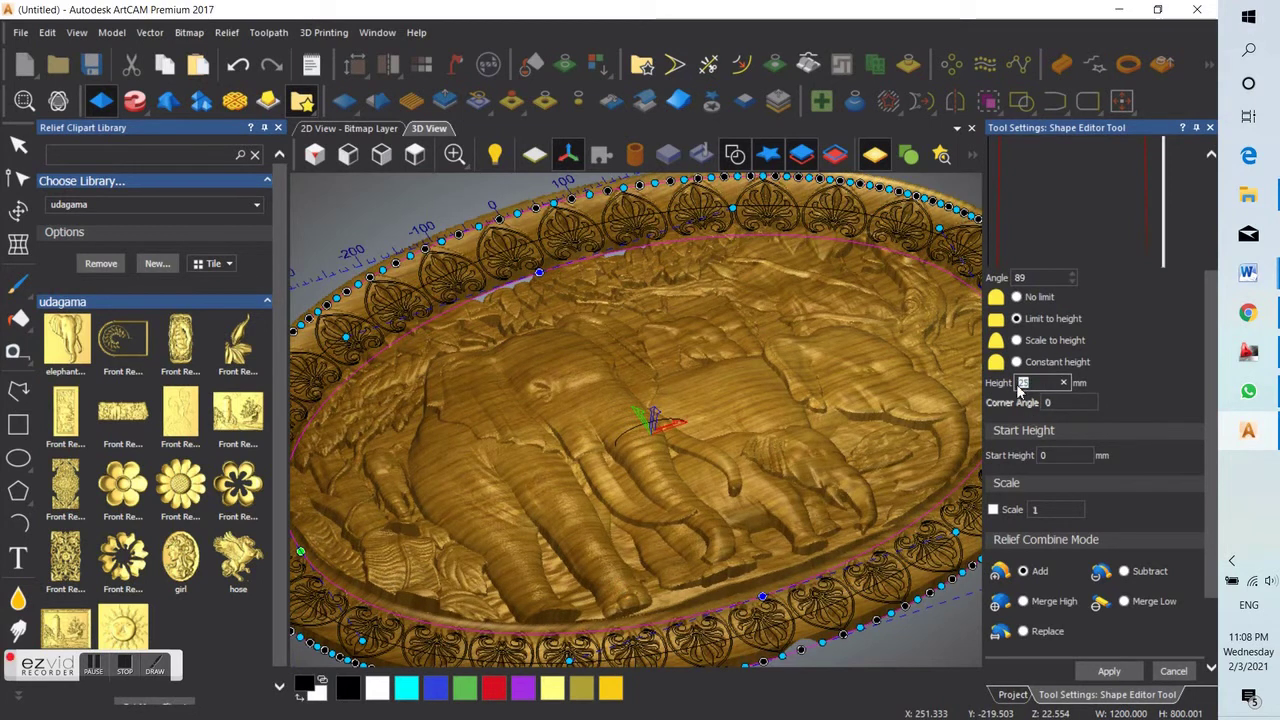
pyautogui.write('40')
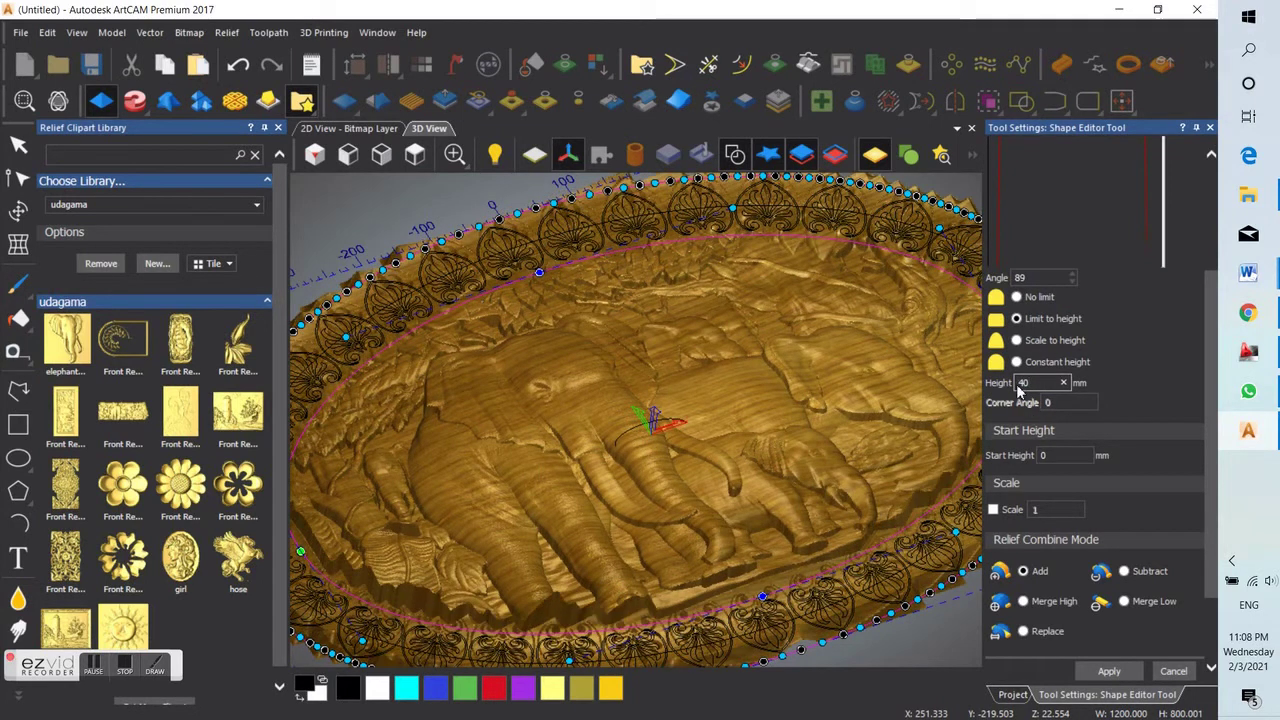
pyautogui.scroll(-3, 1018, 390)
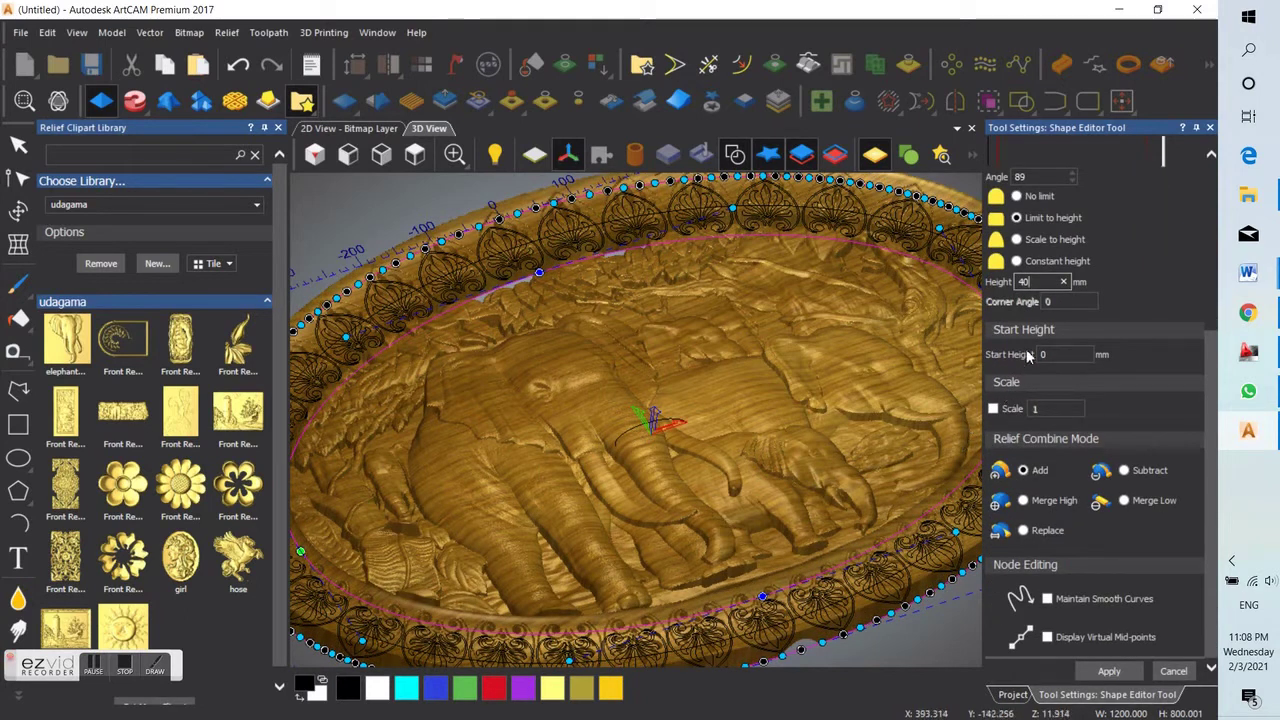
# - Set the oval ring's height limit to 45 mm, apply the shape to the relief and close the Shape Editor
pyautogui.doubleClick(1022, 283)
pyautogui.write('4')
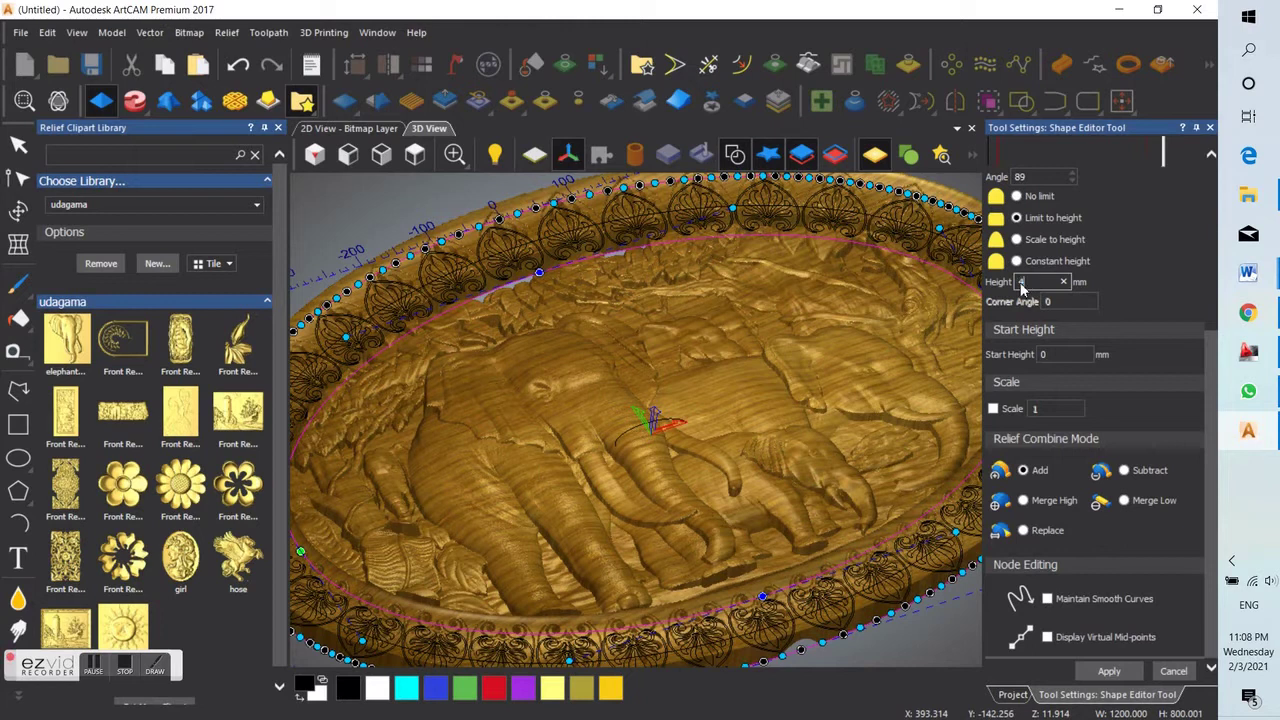
pyautogui.write('5')
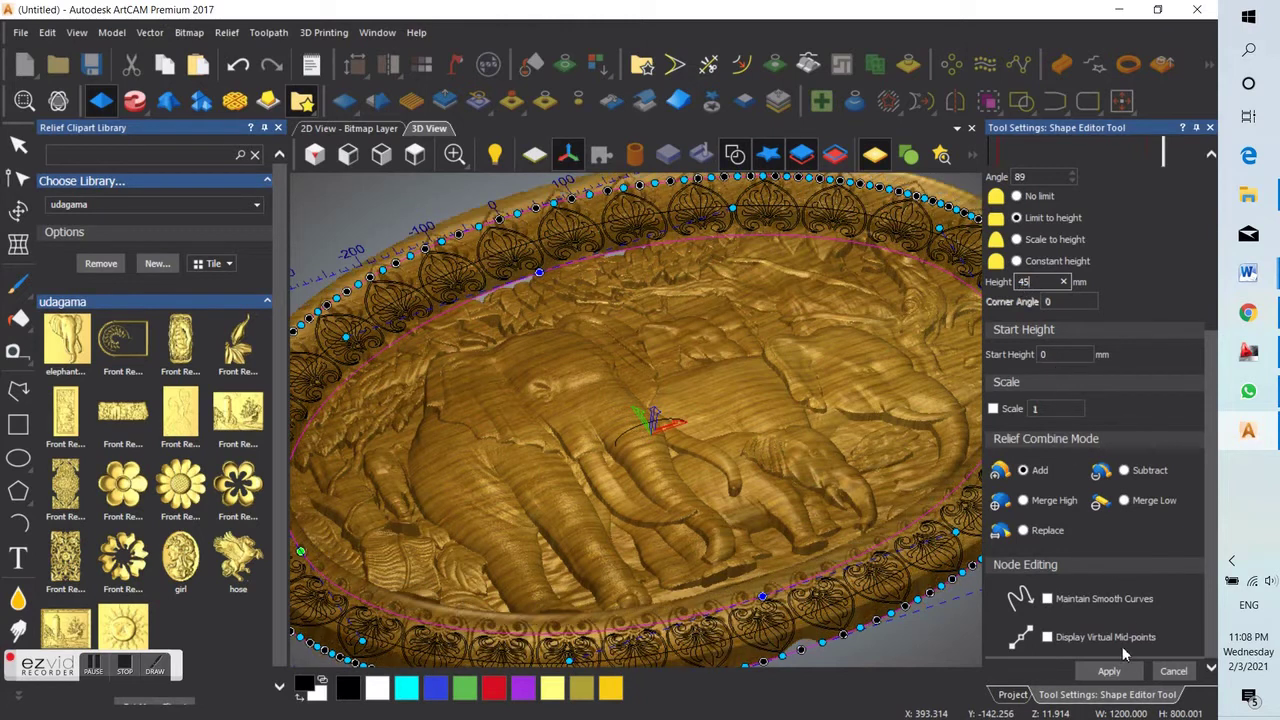
pyautogui.click(1118, 672)
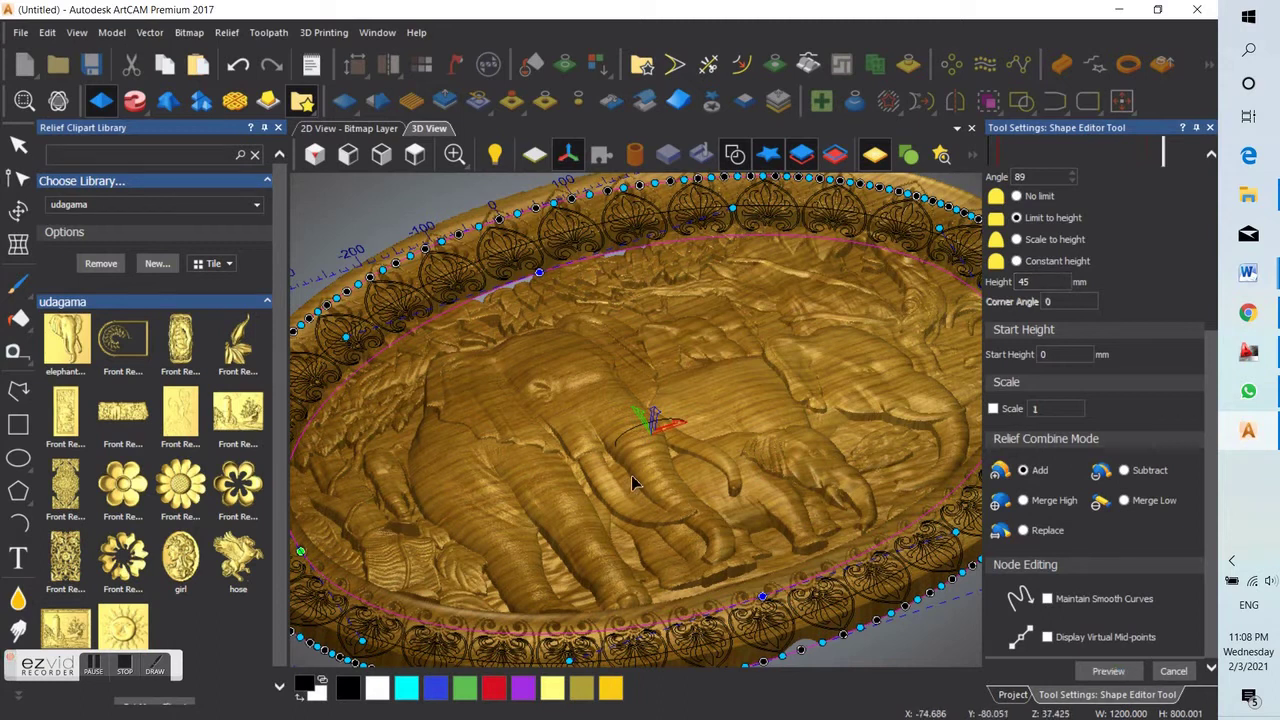
pyautogui.click(1173, 671)
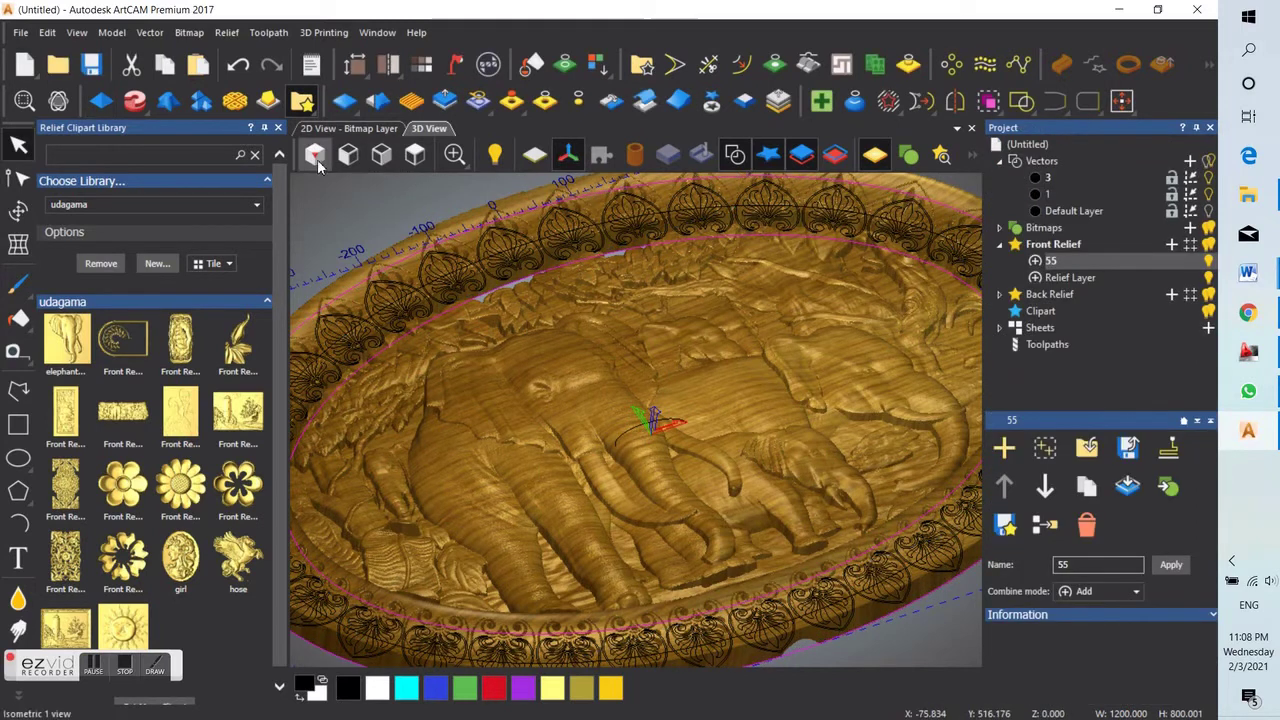
# - Close the Relief Clipart Library and hide the vectors in the 3D view
pyautogui.click(278, 127)
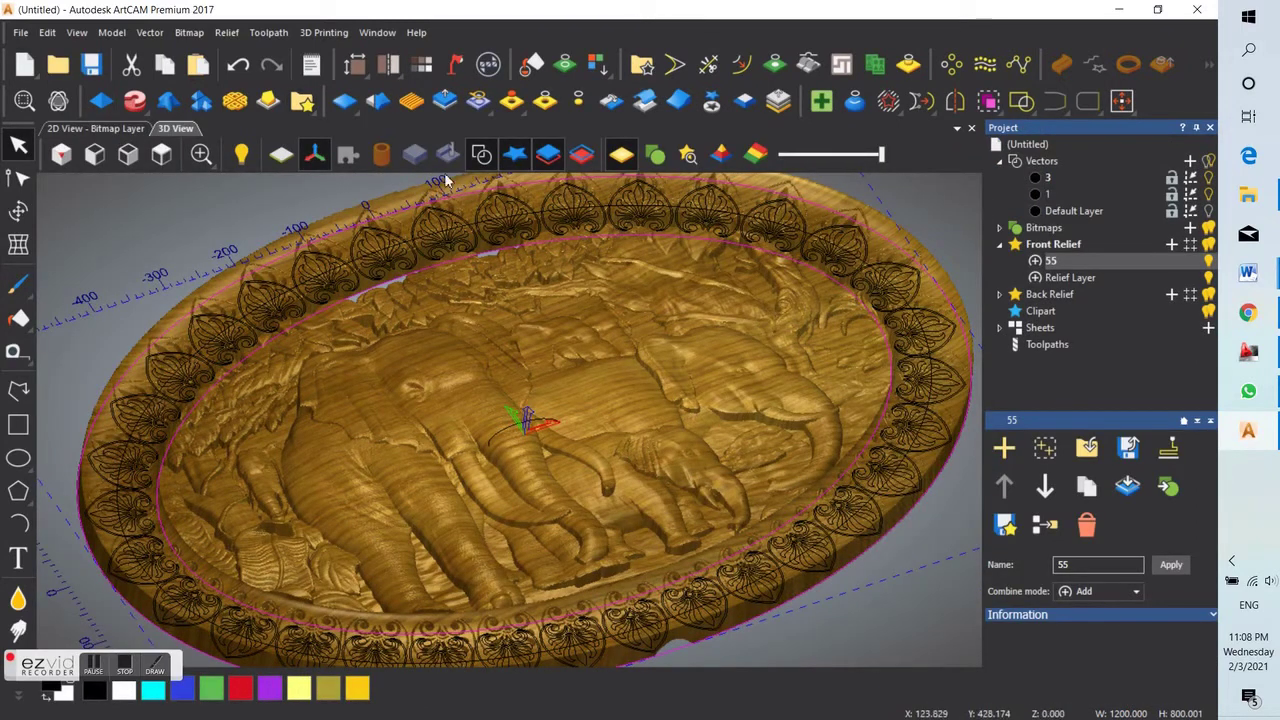
pyautogui.click(481, 154)
pyautogui.moveTo(537, 271); pyautogui.dragTo(460, 390)
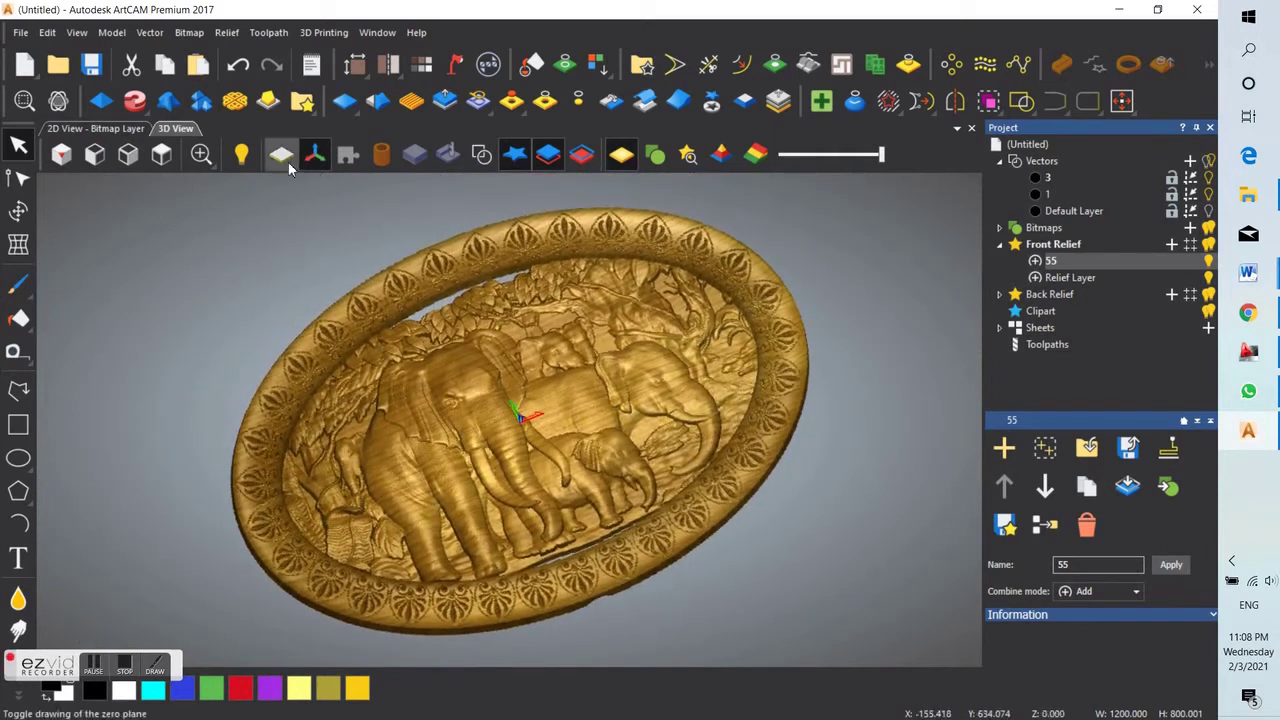
# - Examine the raised frame, its carved motifs and the elephant scene from above and at isometric and low angles
pyautogui.click(161, 154)
pyautogui.scroll(5, 542, 497)
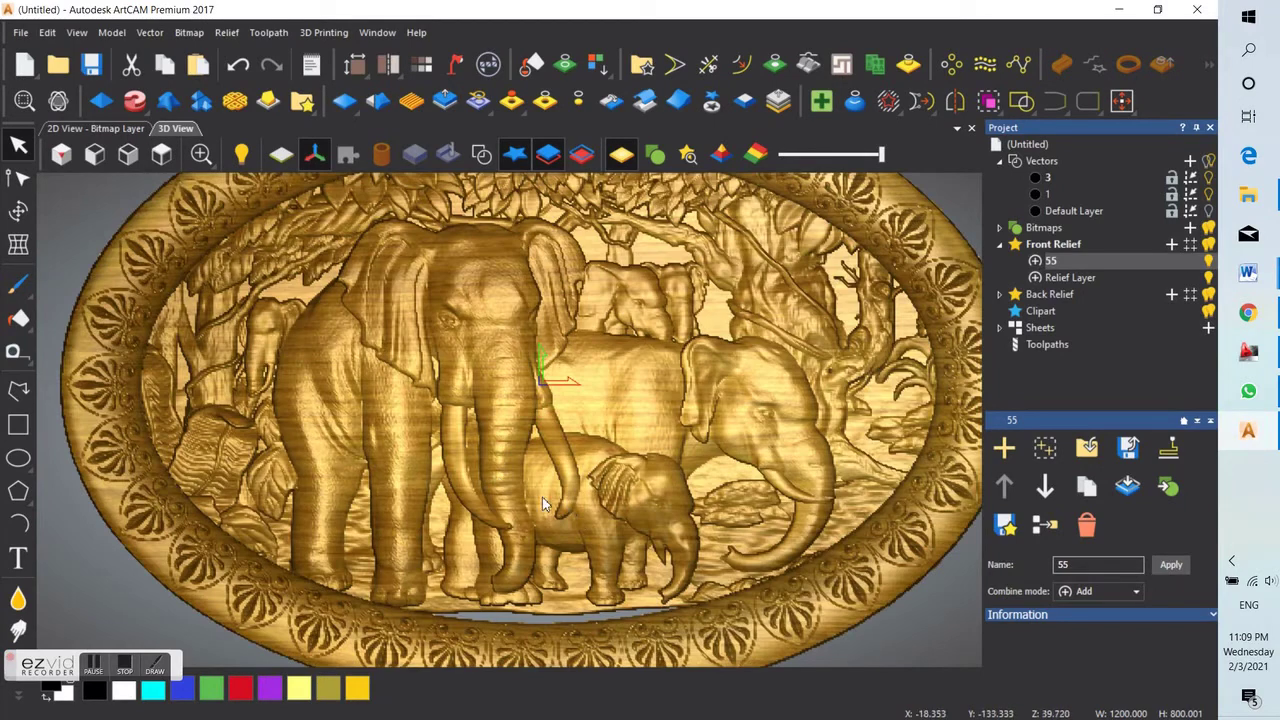
pyautogui.scroll(-3, 565, 493)
pyautogui.moveTo(598, 495); pyautogui.dragTo(732, 441)
pyautogui.scroll(-3, 715, 402)
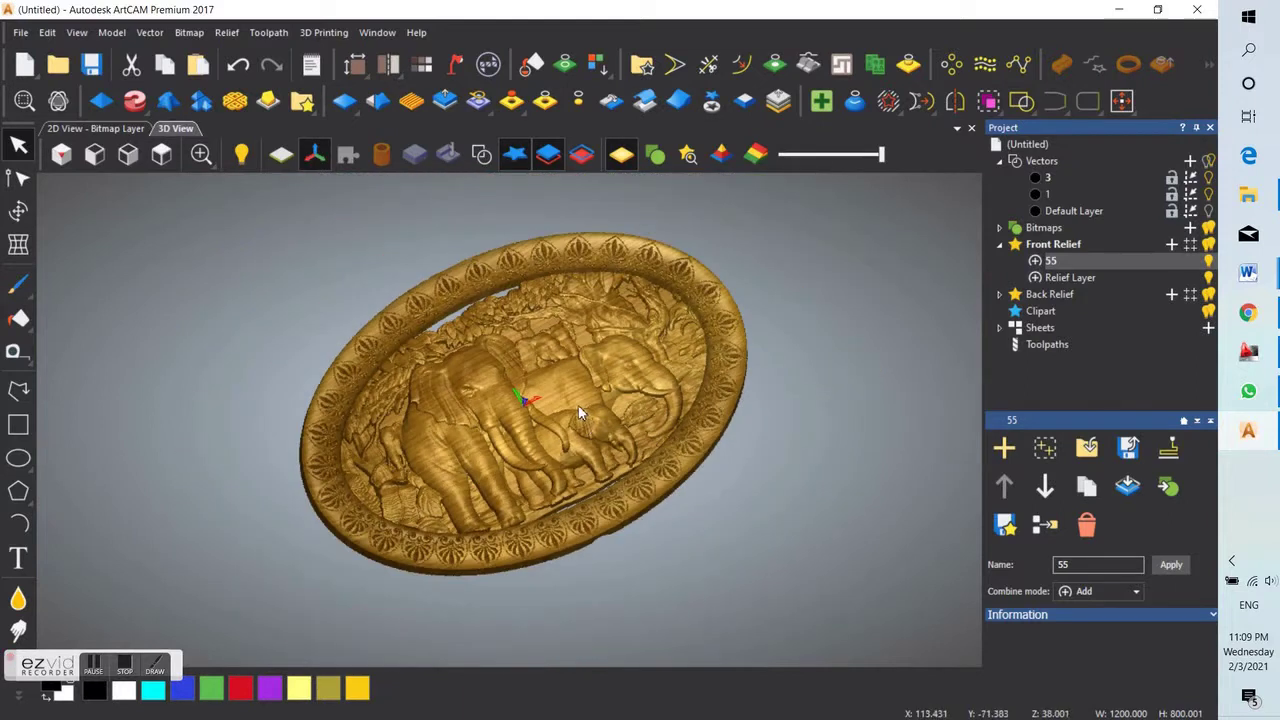
pyautogui.scroll(3, 581, 413)
pyautogui.click(161, 153)
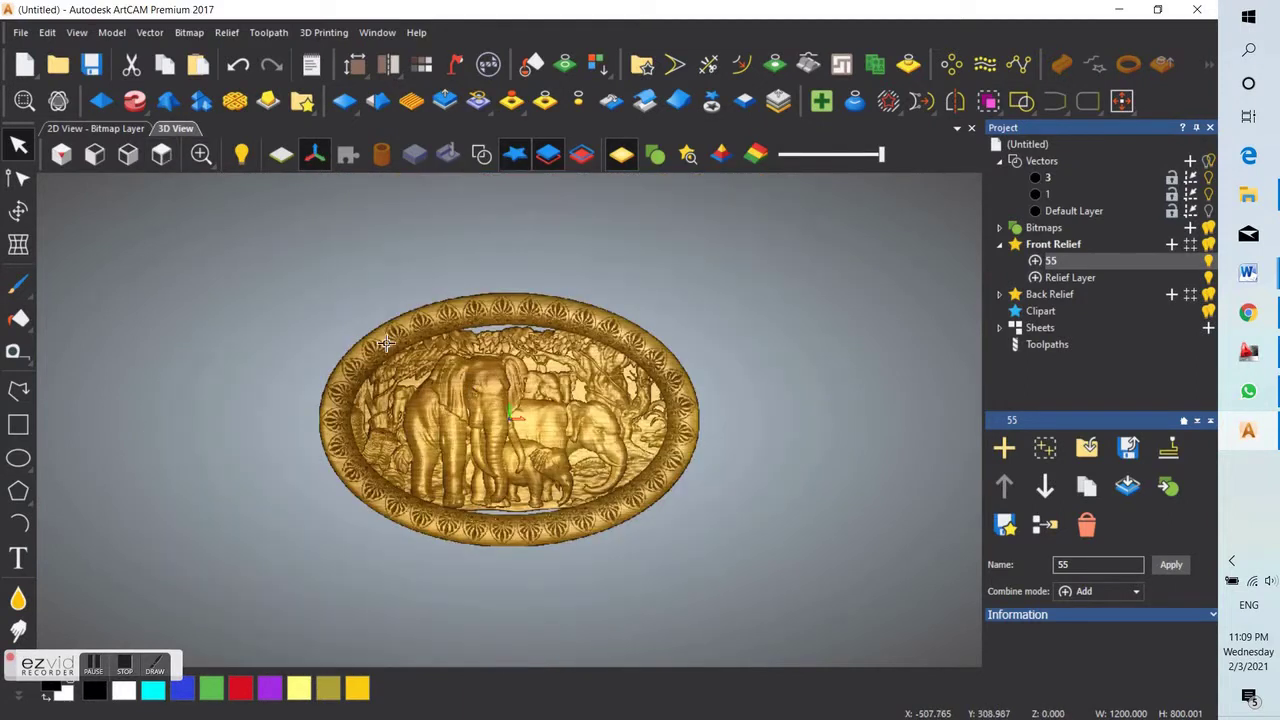
pyautogui.scroll(3, 386, 344)
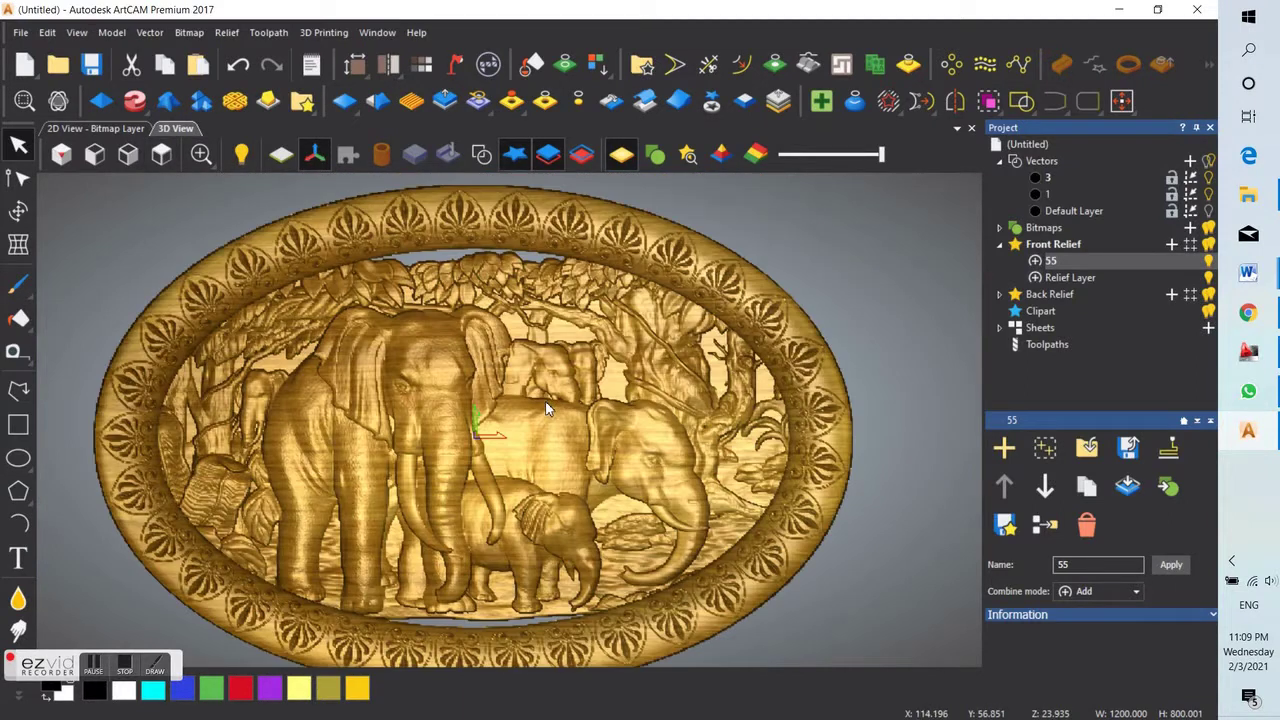
pyautogui.click(61, 153)
pyautogui.scroll(5, 494, 452)
pyautogui.moveTo(494, 452); pyautogui.dragTo(433, 435)
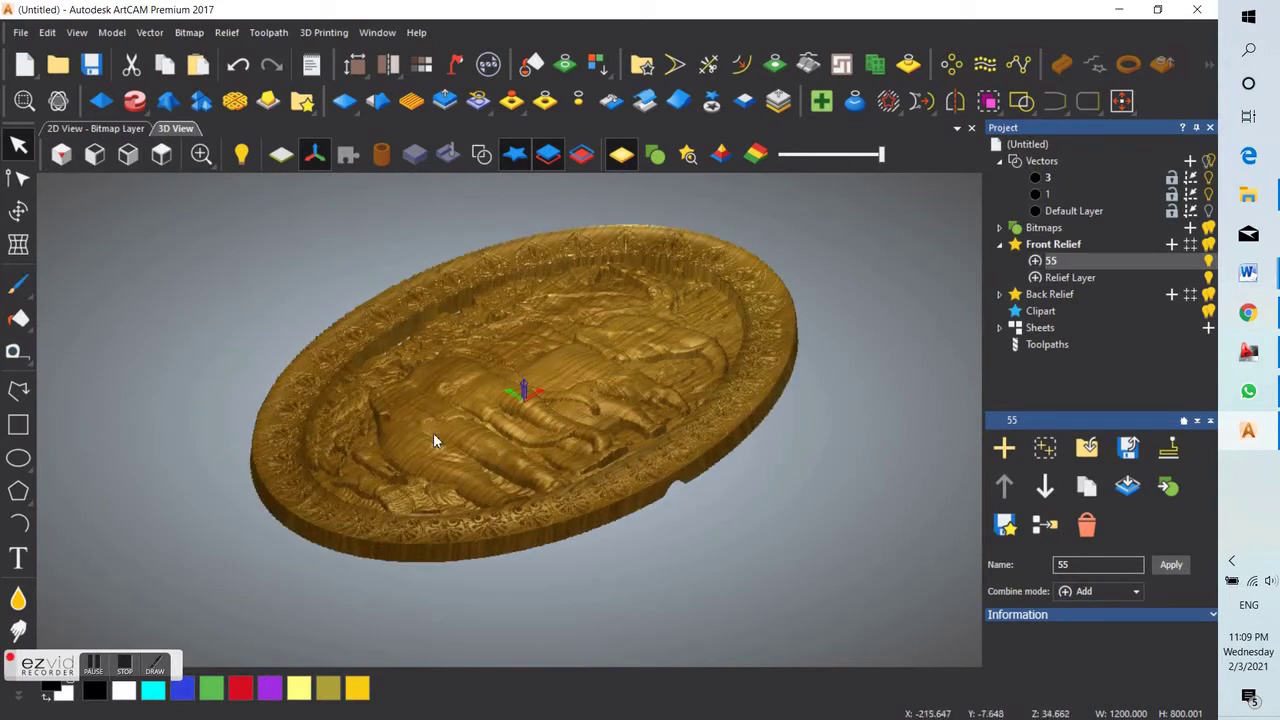
pyautogui.click(61, 153)
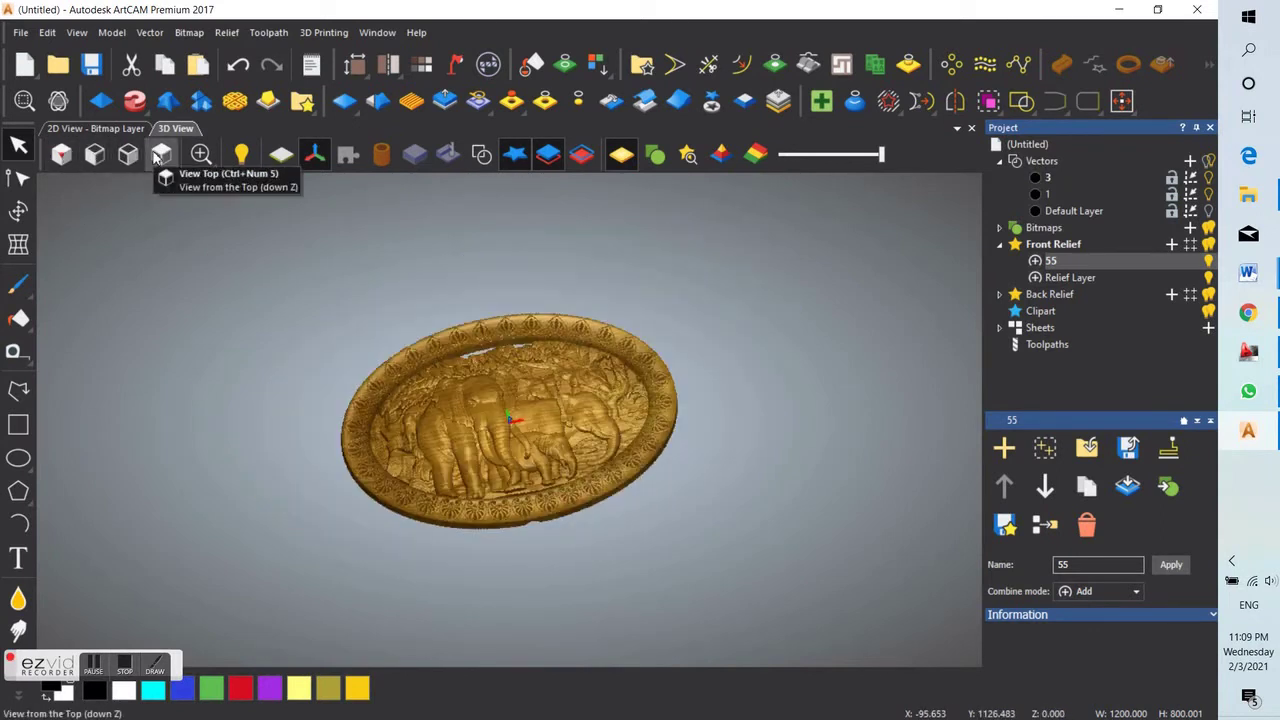
pyautogui.click(161, 153)
pyautogui.scroll(5, 442, 388)
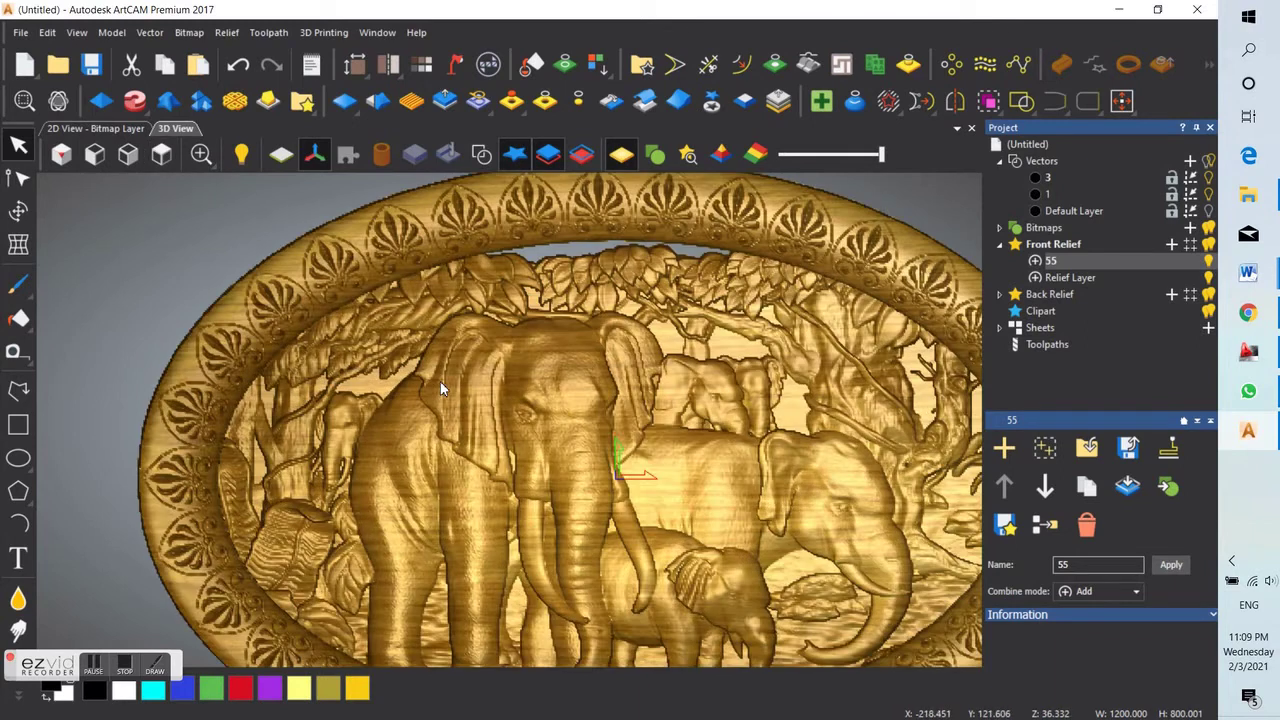
pyautogui.scroll(-5, 442, 388)
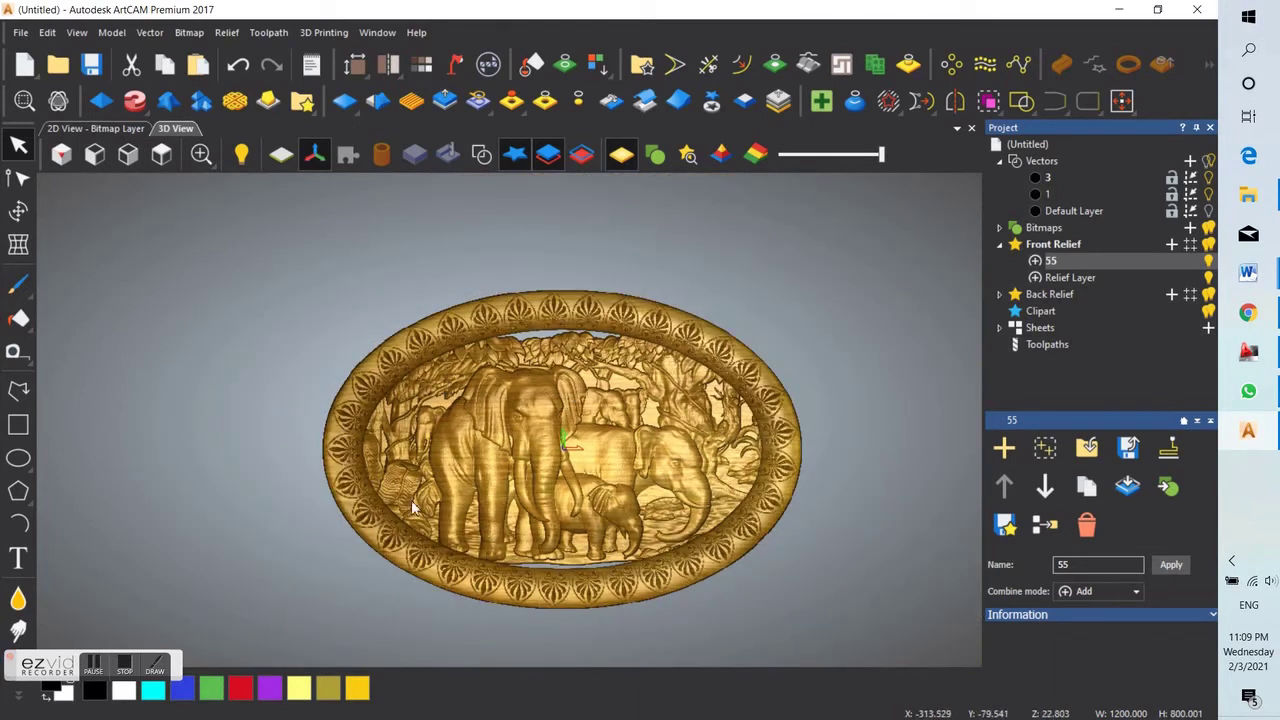